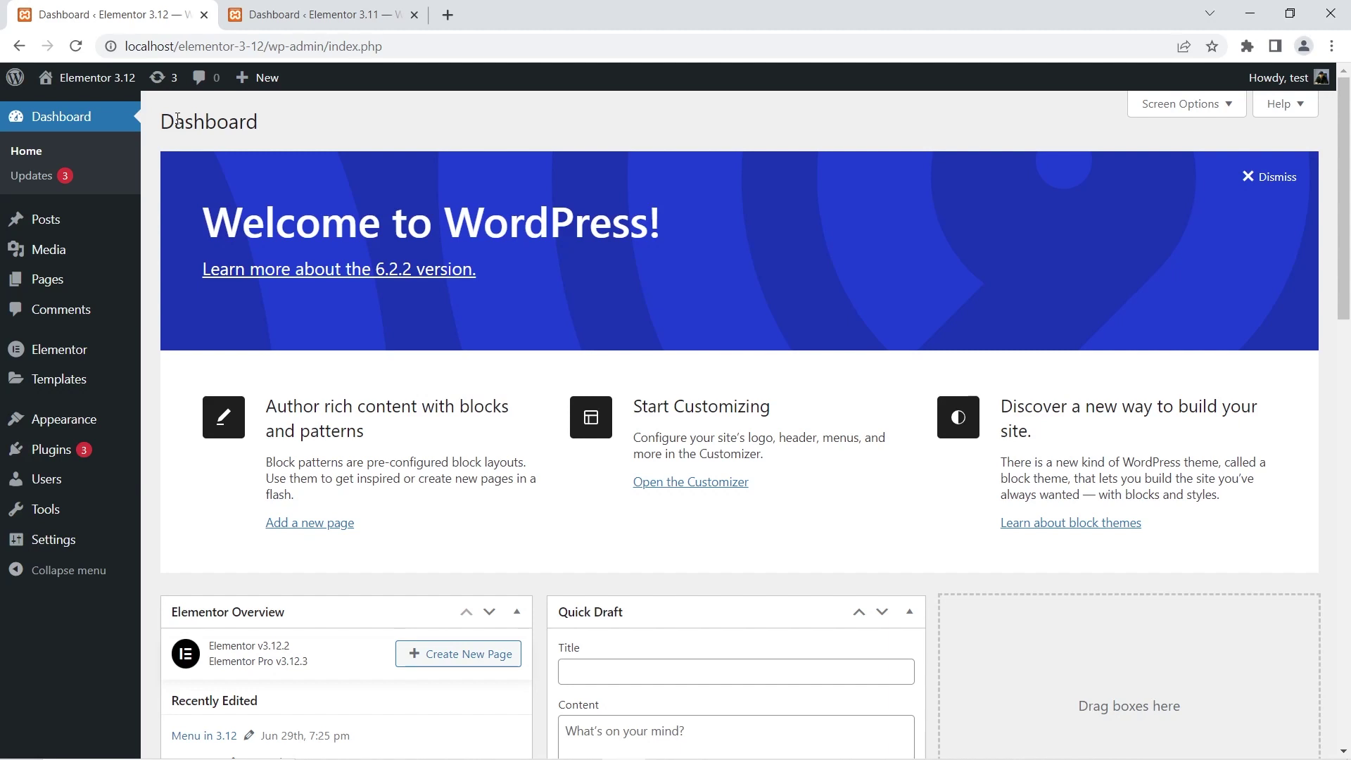
Open the post "Menu Elementor 3.11" from the Elementor 3.11 site in the Elementor editor in a new browser tab.
click(287, 9)
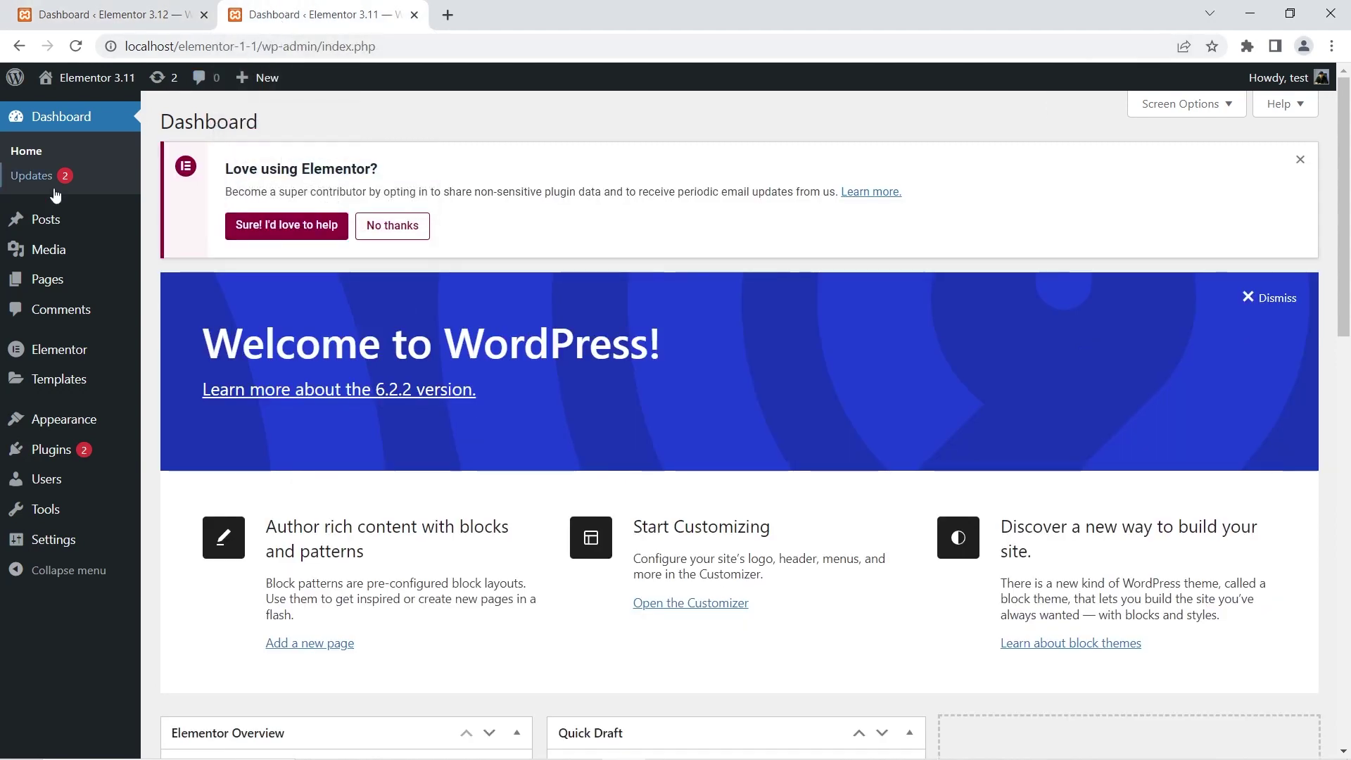
click(42, 220)
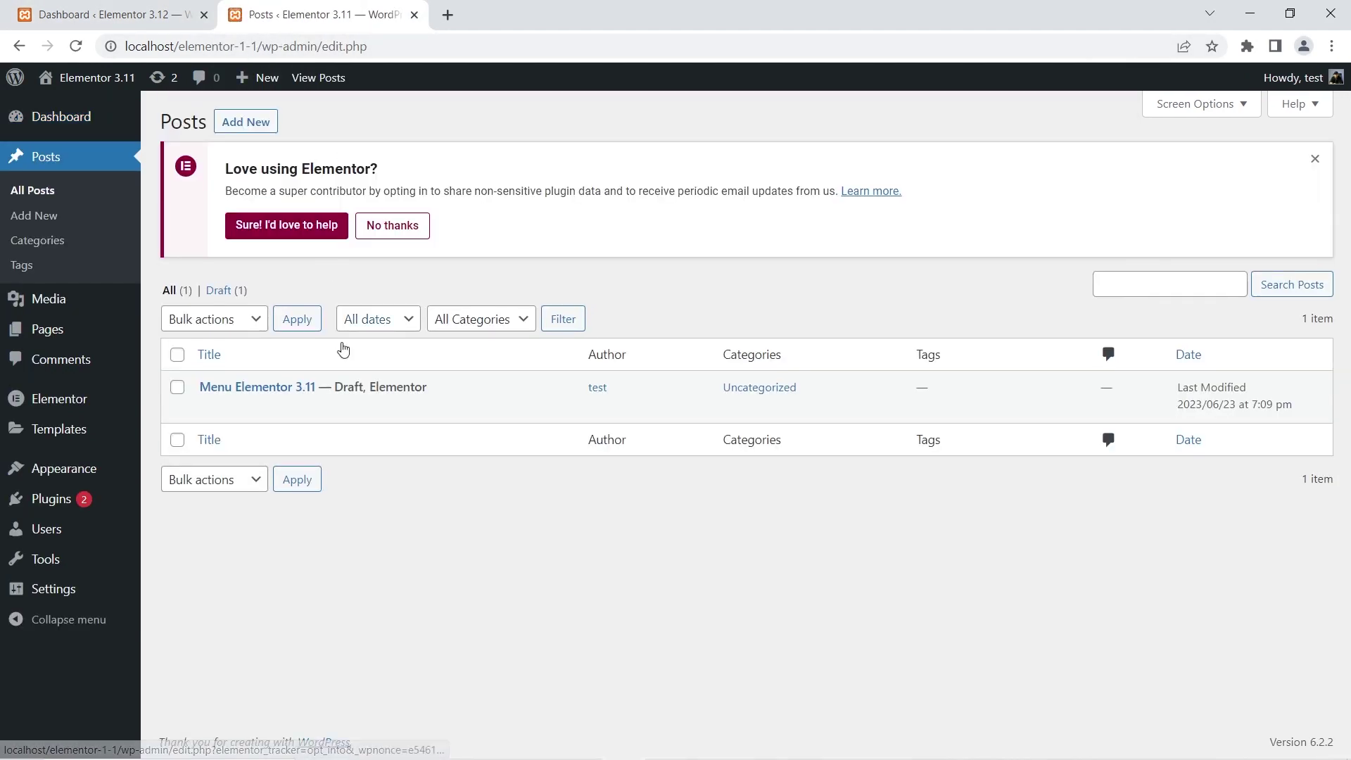
click(424, 410)
right_click(426, 412)
click(468, 423)
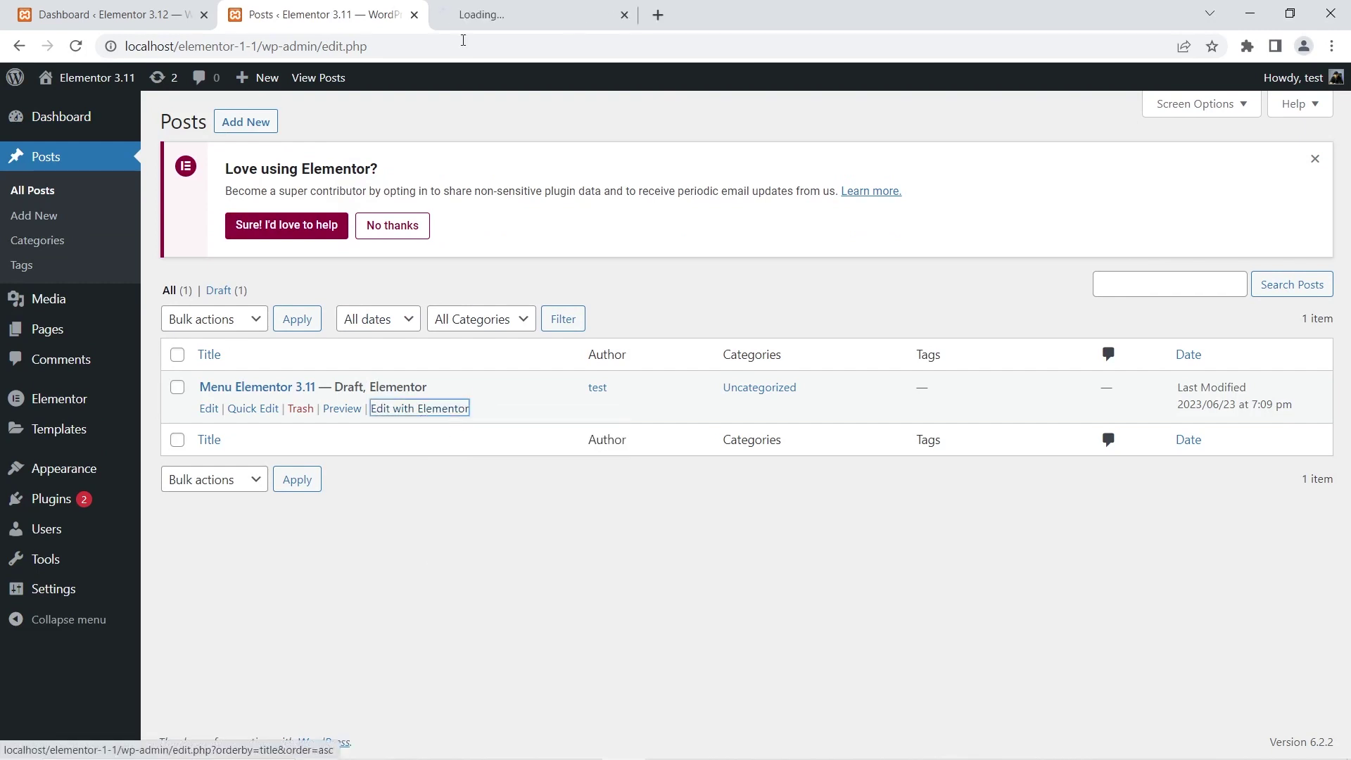
click(476, 7)
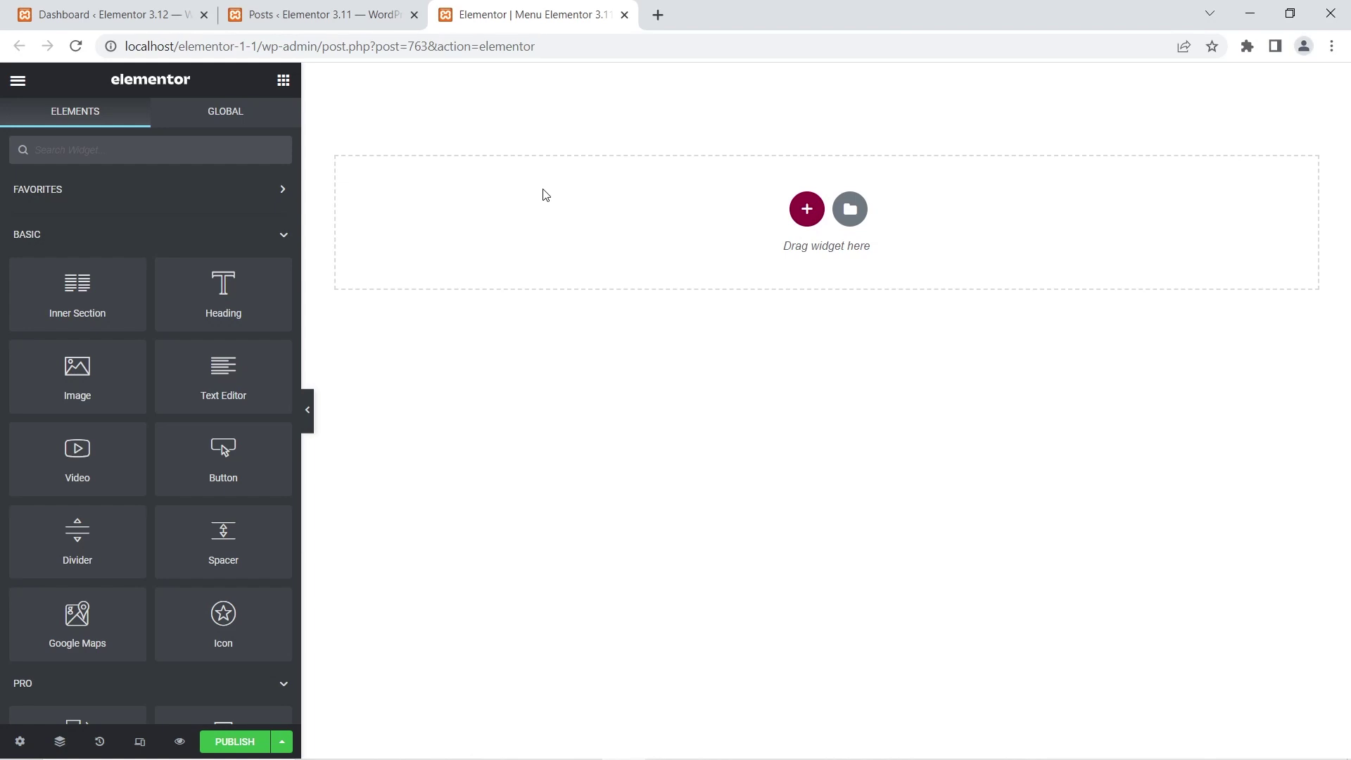
Find the Nav Menu widget, add it to the empty page and set its menu to Main.
click(61, 151)
text(menu)
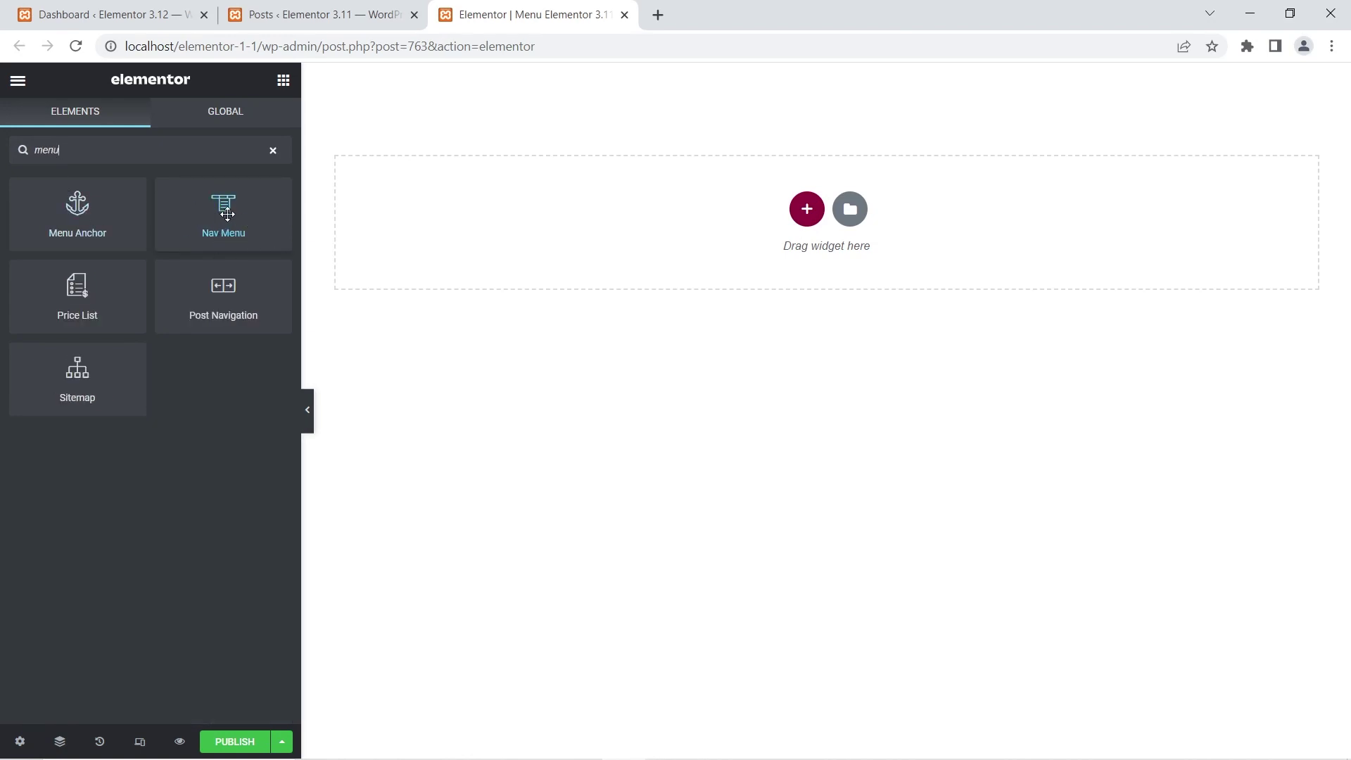
drag(225, 210, 471, 220)
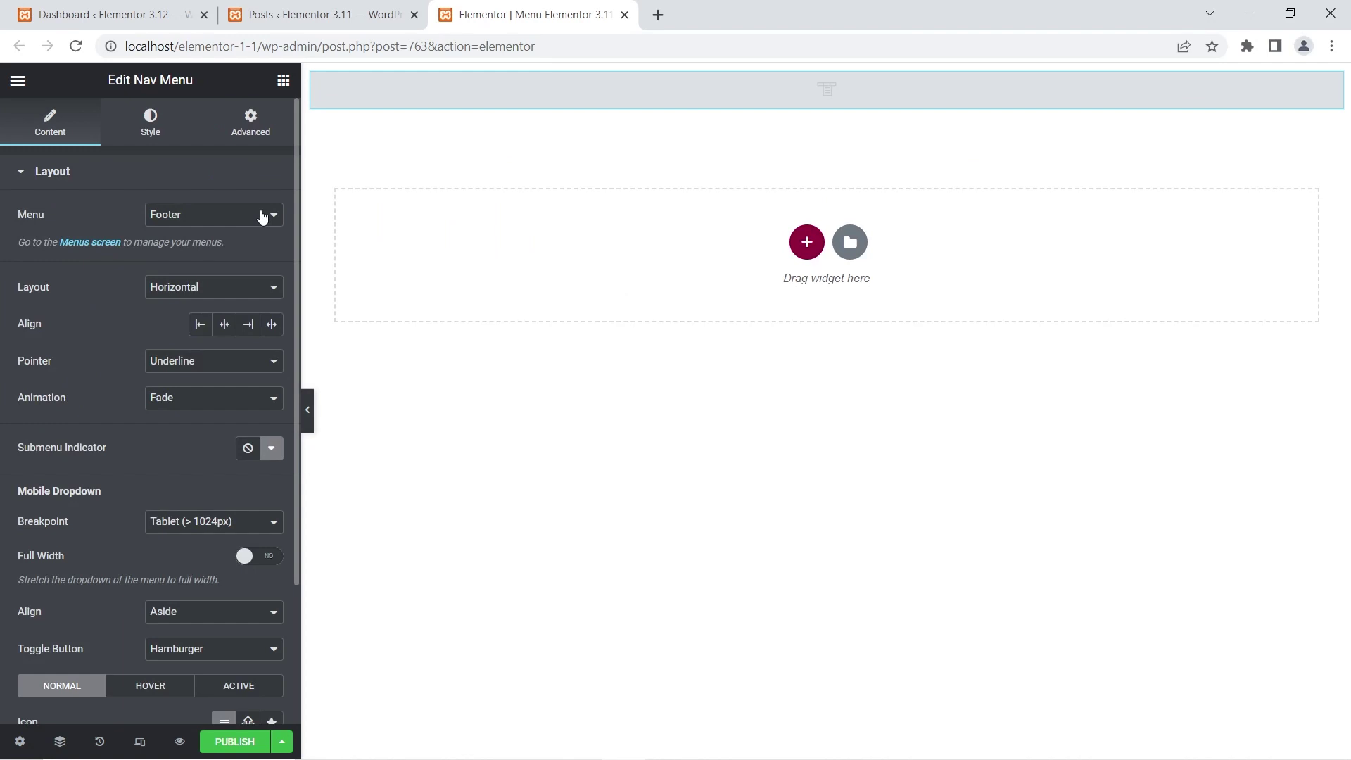
click(262, 216)
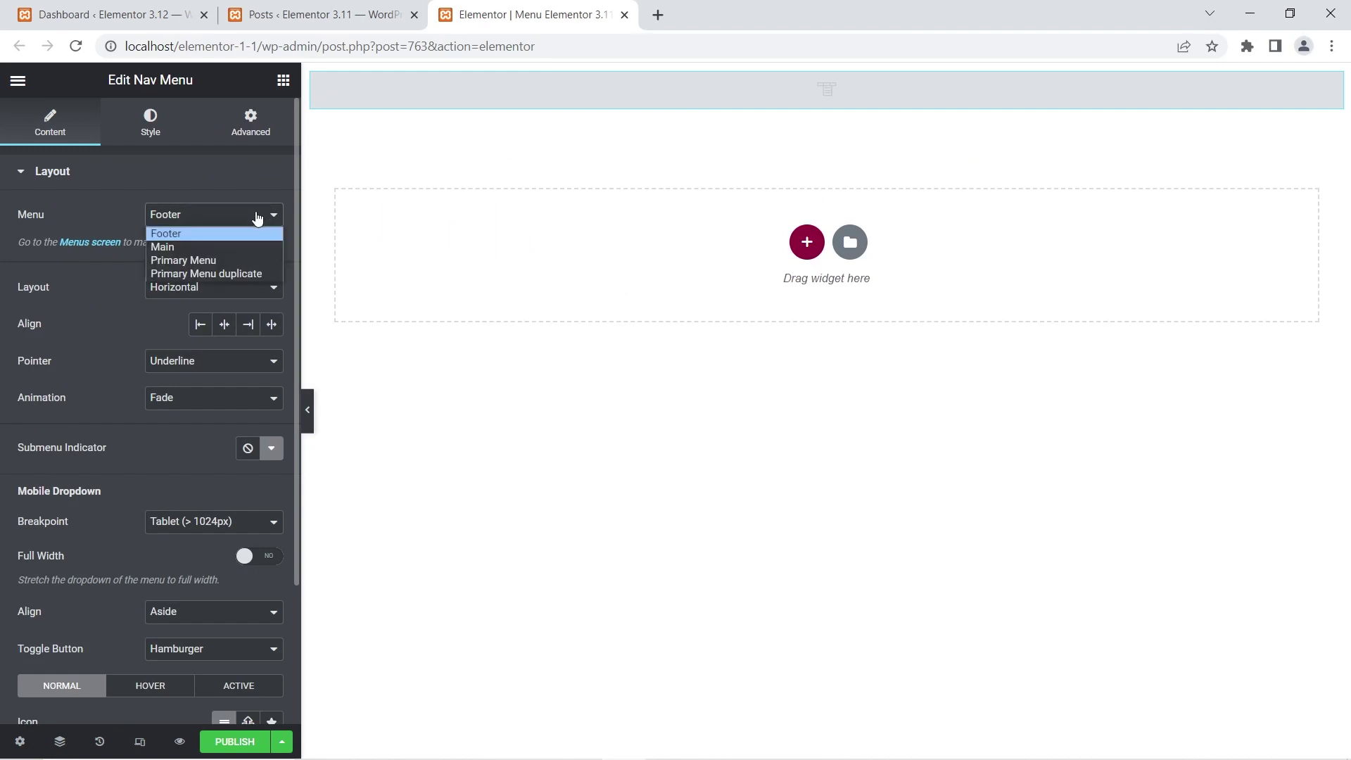
click(164, 249)
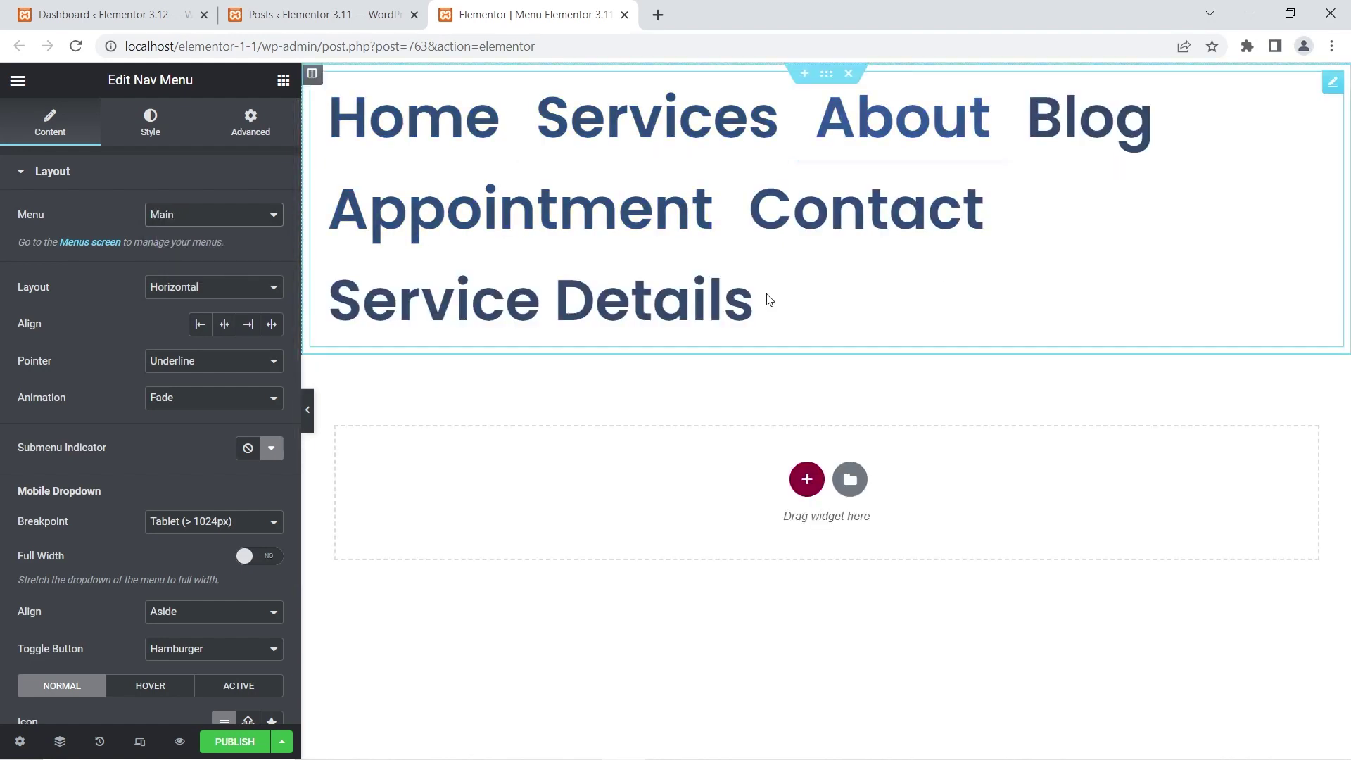
Open the Menus screen of the Elementor 3.11 site and examine the structure of Primary Menu.
click(330, 14)
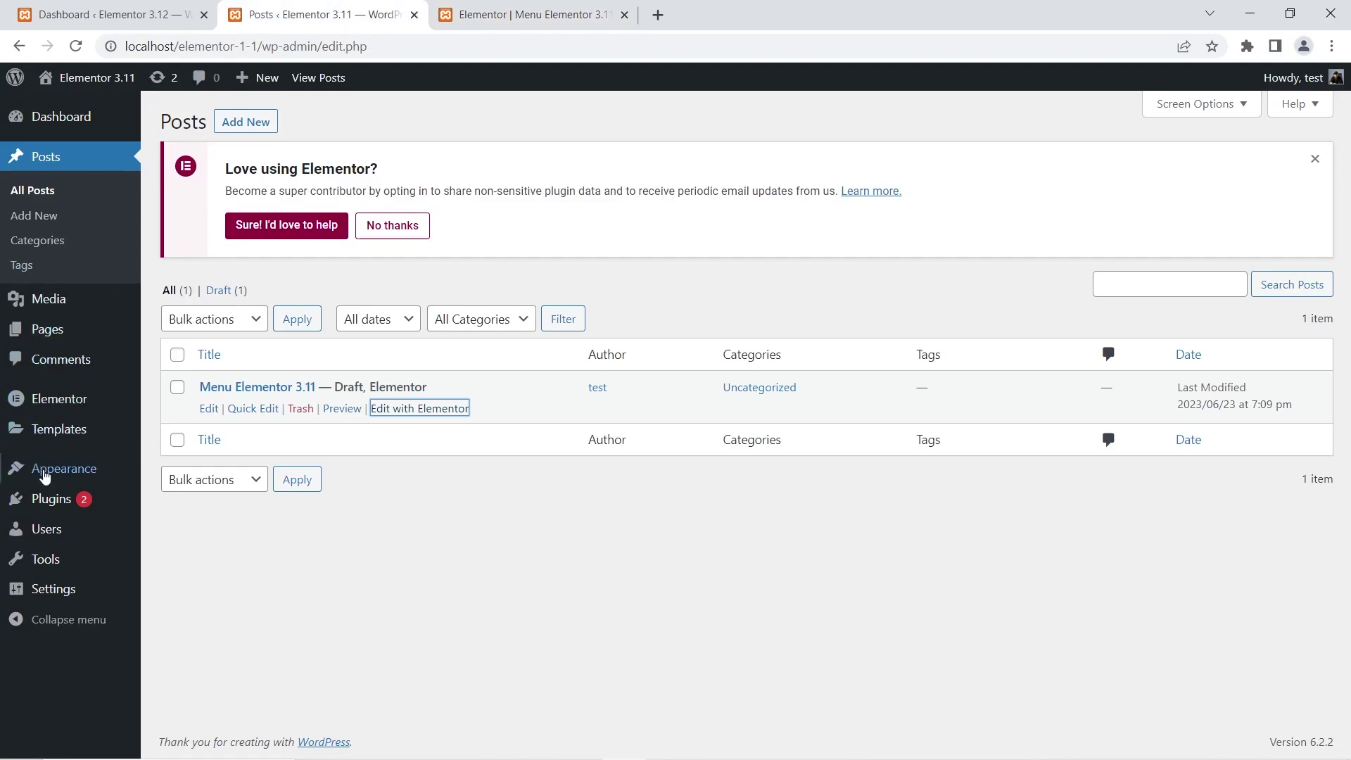
mouse_move(43, 471)
click(166, 527)
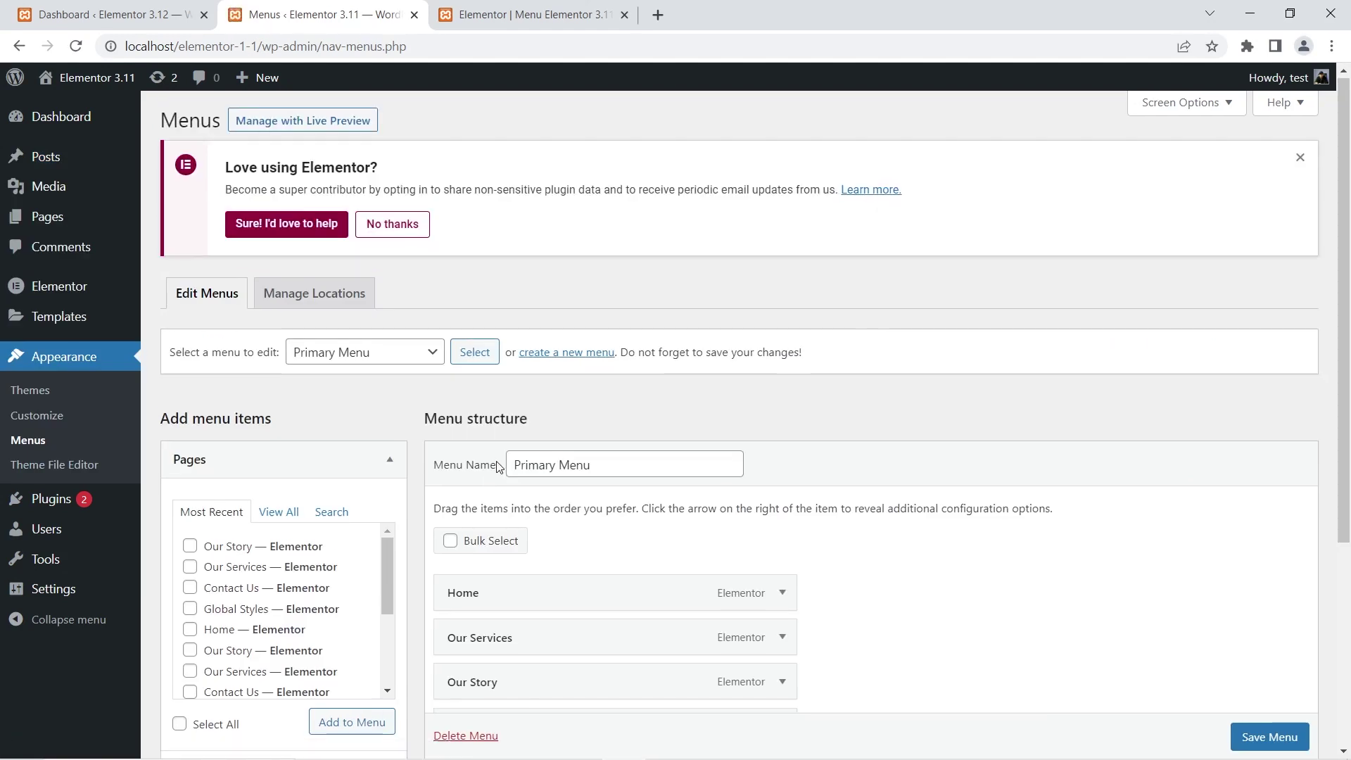
scroll(461, 274, down, 5)
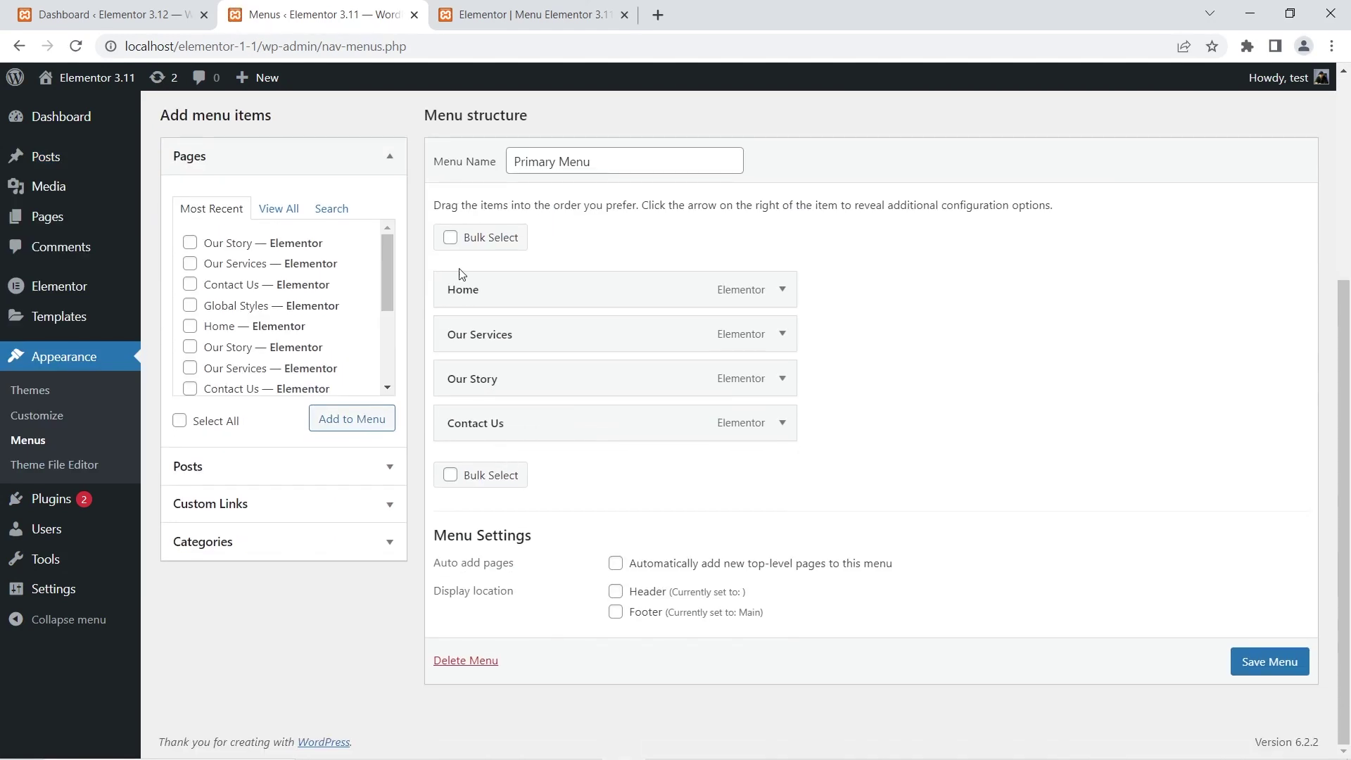
Set the Nav Menu widget's menu to Primary Menu and compare its items with the structure on the Menus screen.
click(523, 6)
click(176, 215)
click(180, 262)
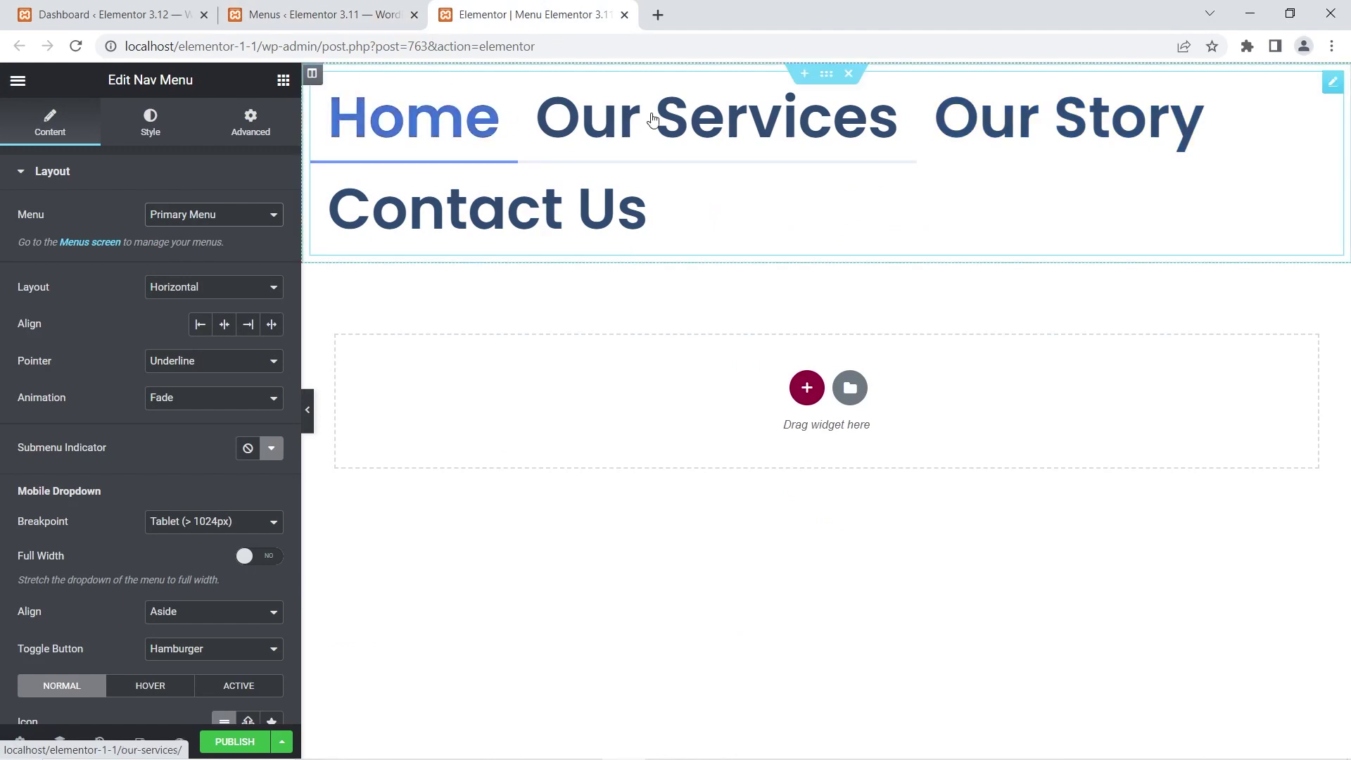
click(310, 11)
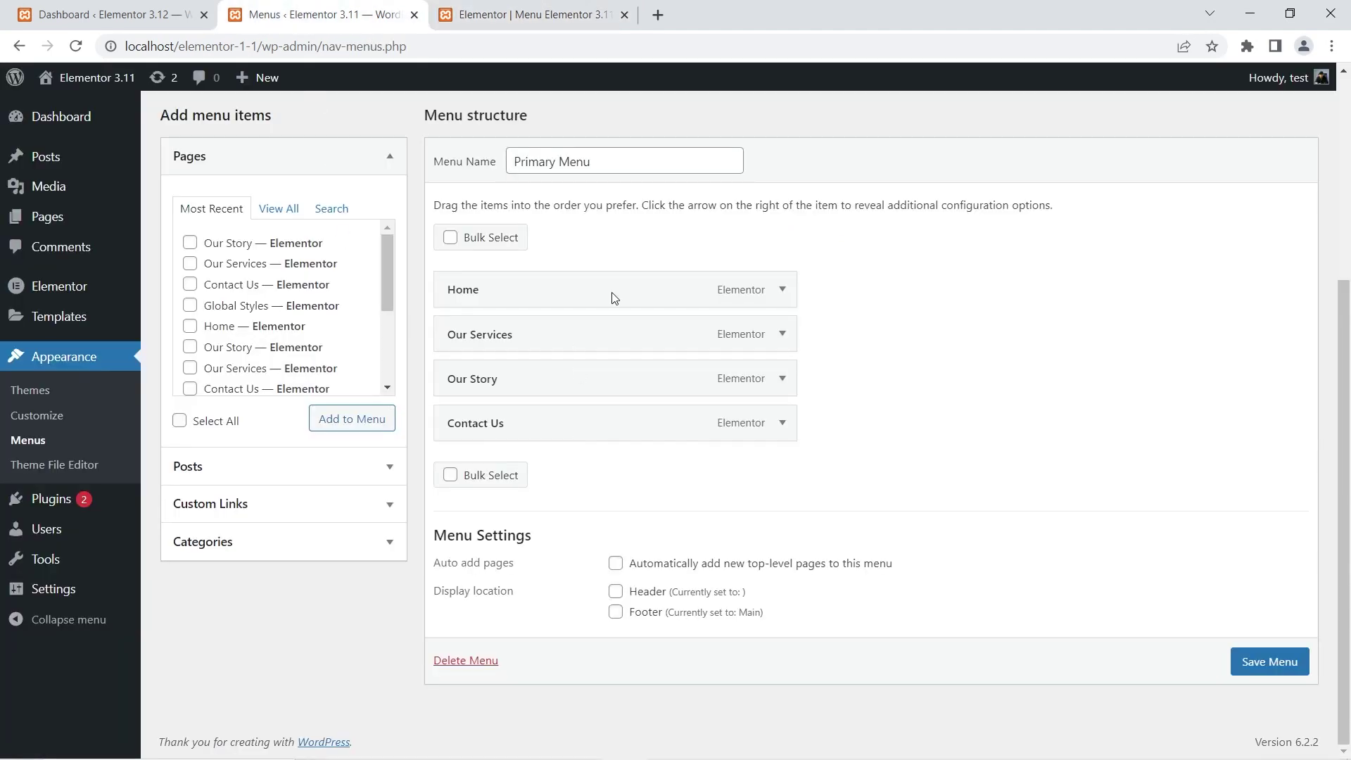
click(544, 8)
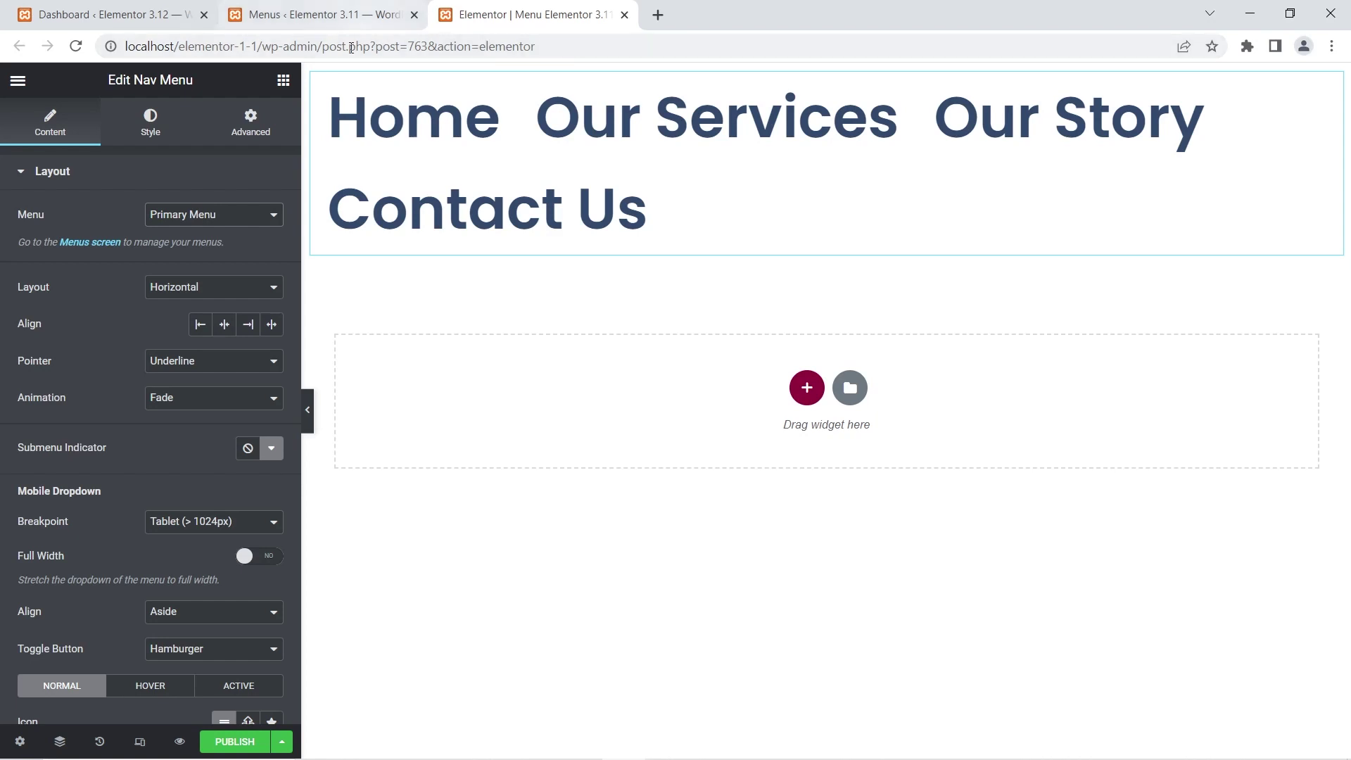
Add an Icon List widget below the Nav Menu, set its layout to Inline and open its first item's settings.
click(284, 80)
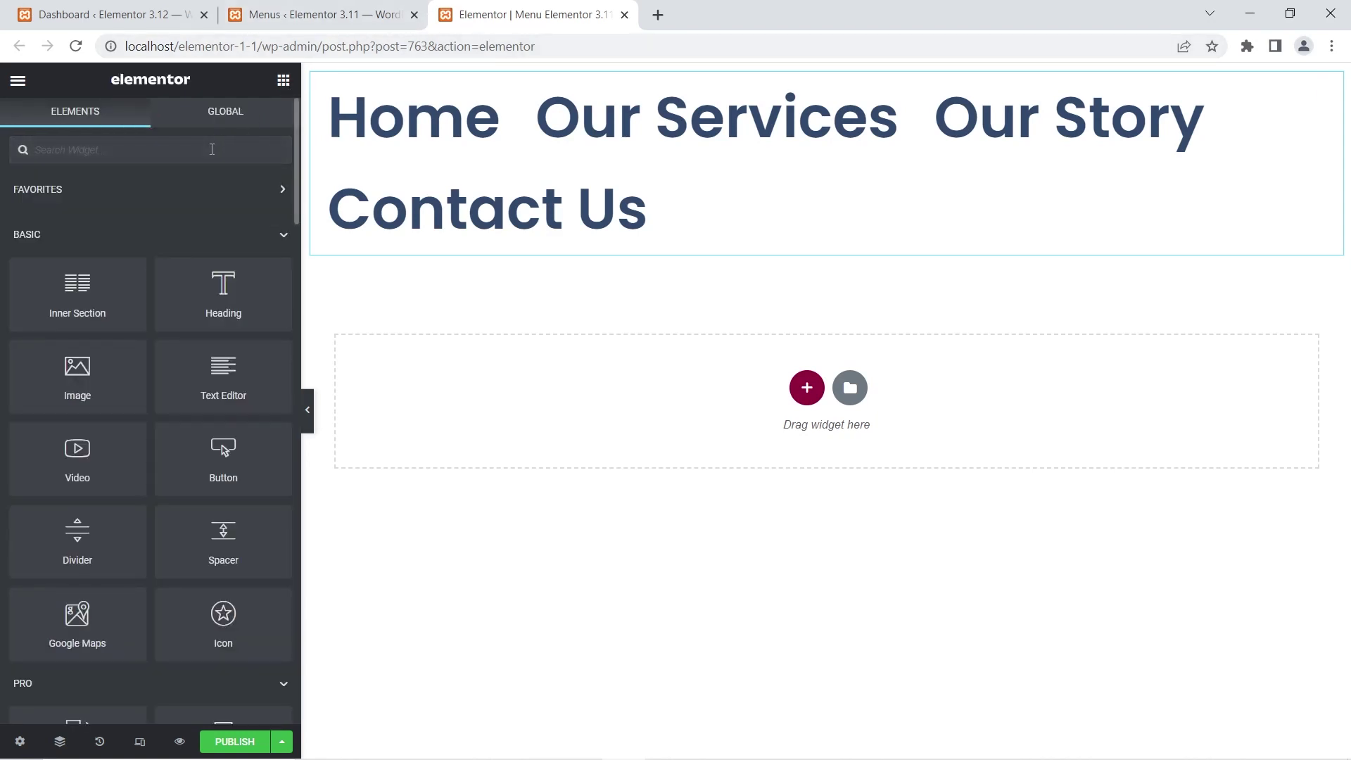
text(l)
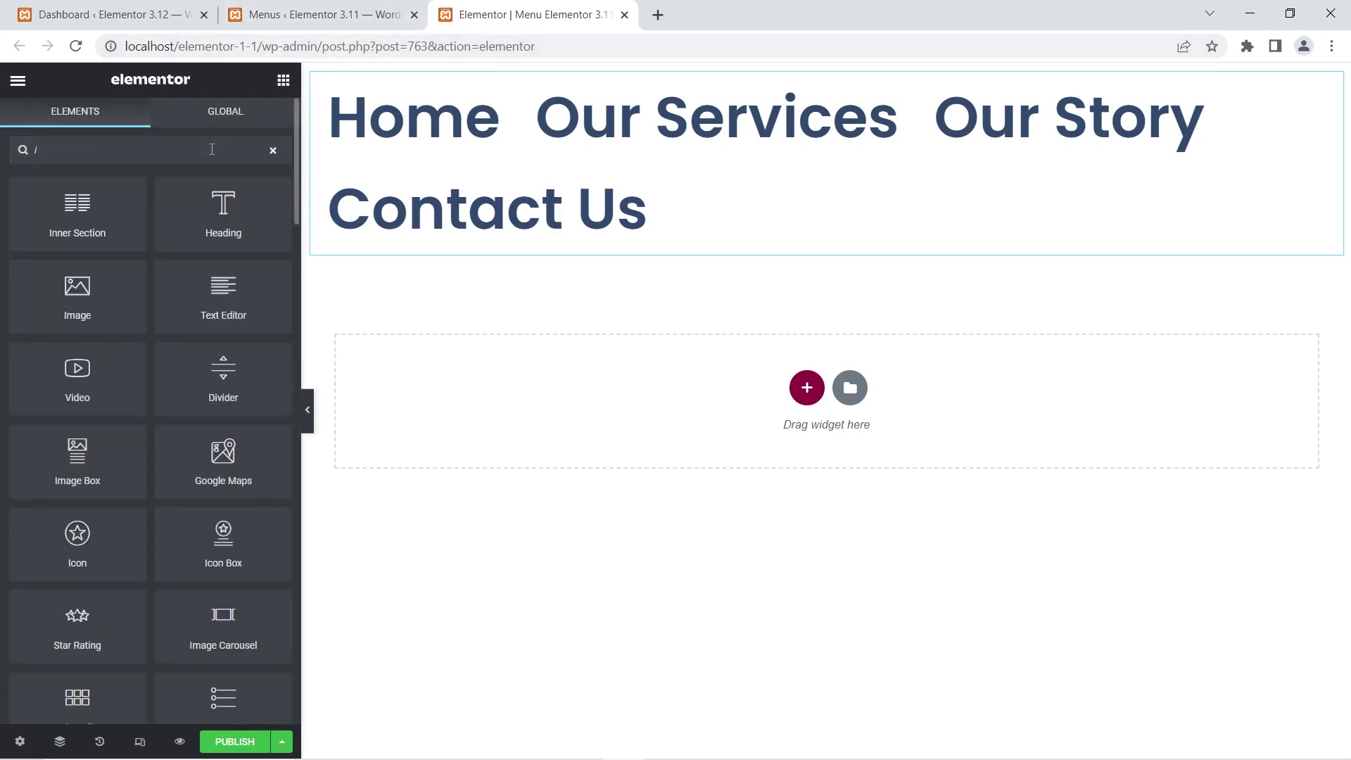
text(co)
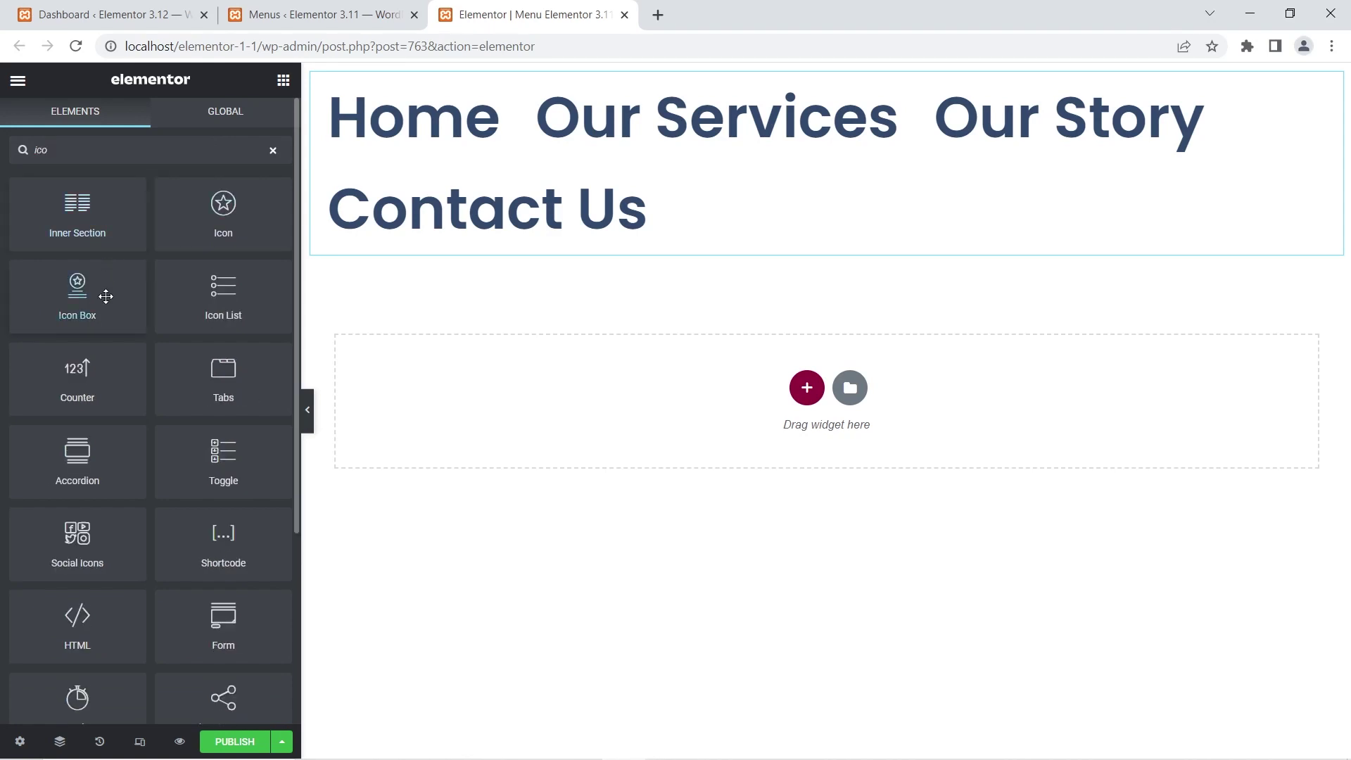
drag(219, 301, 558, 419)
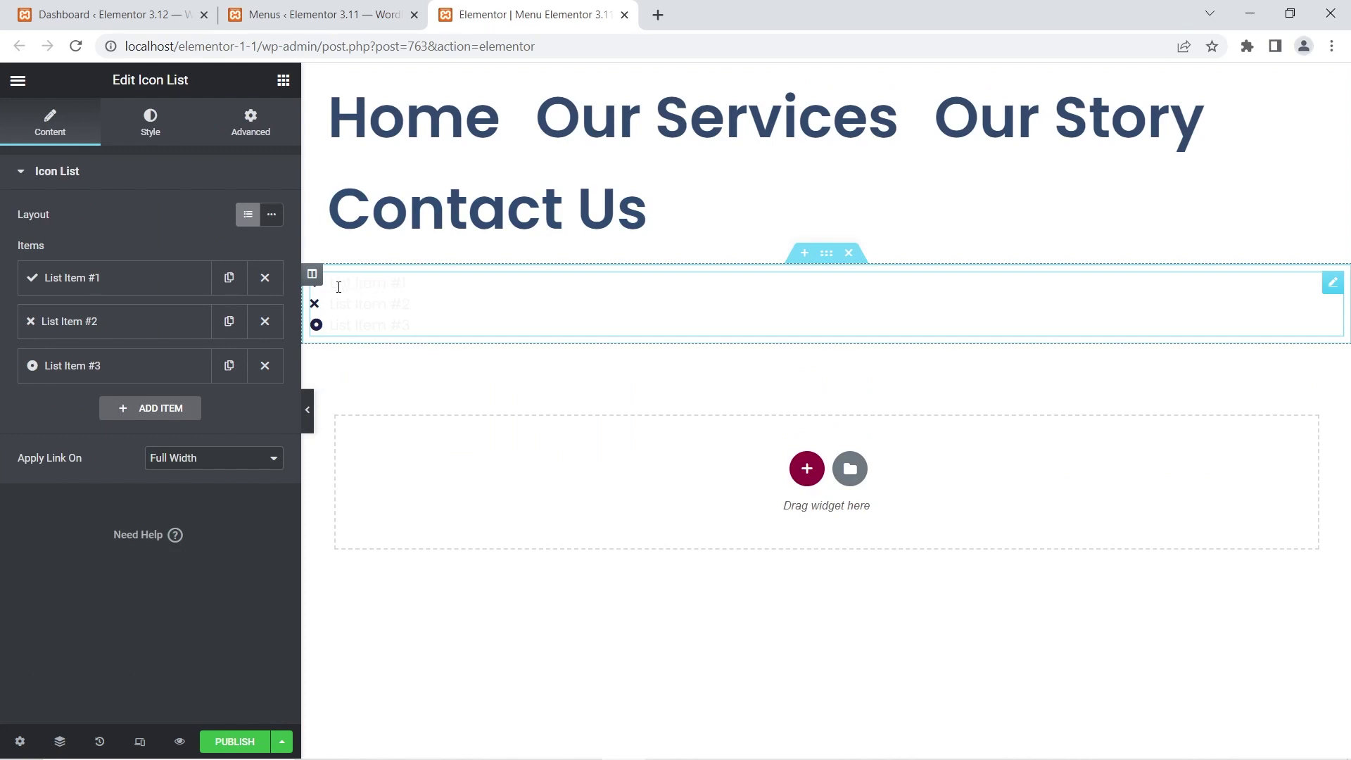
click(270, 216)
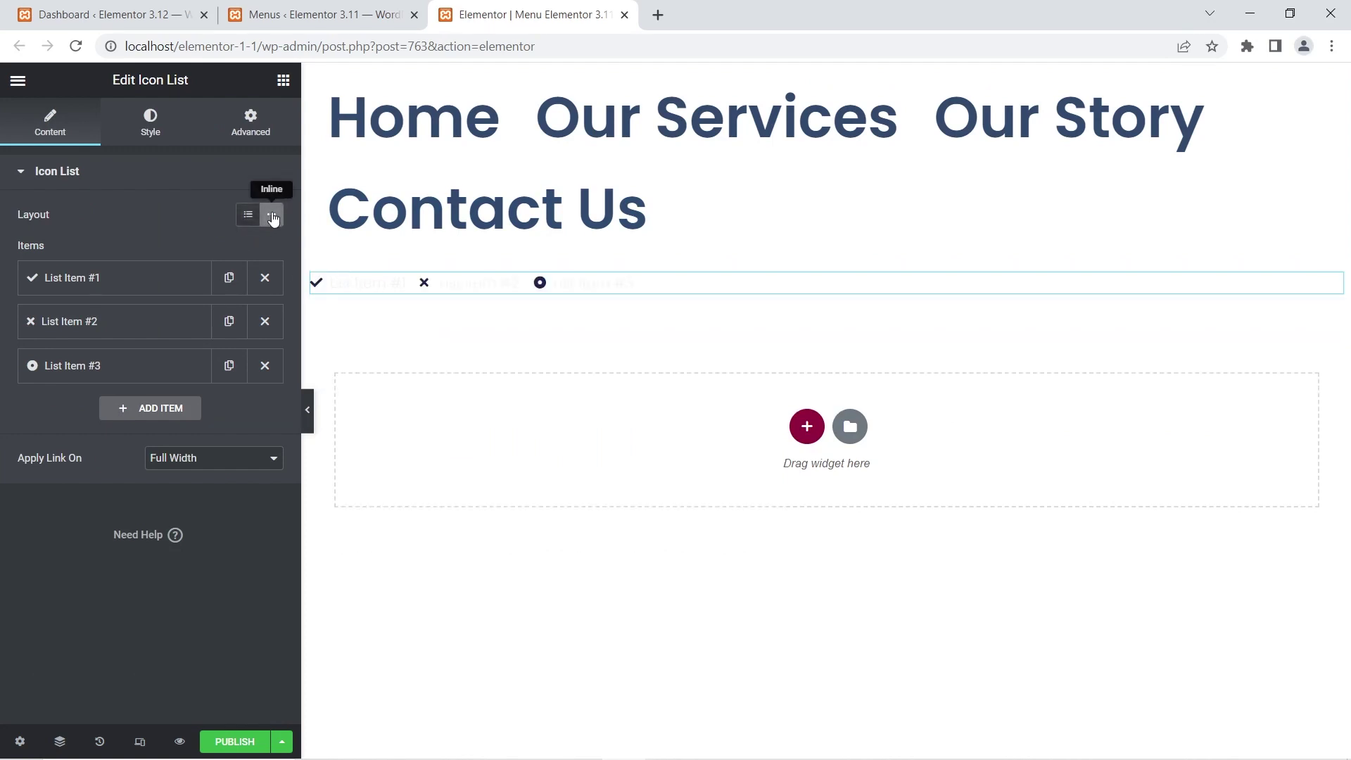
click(103, 282)
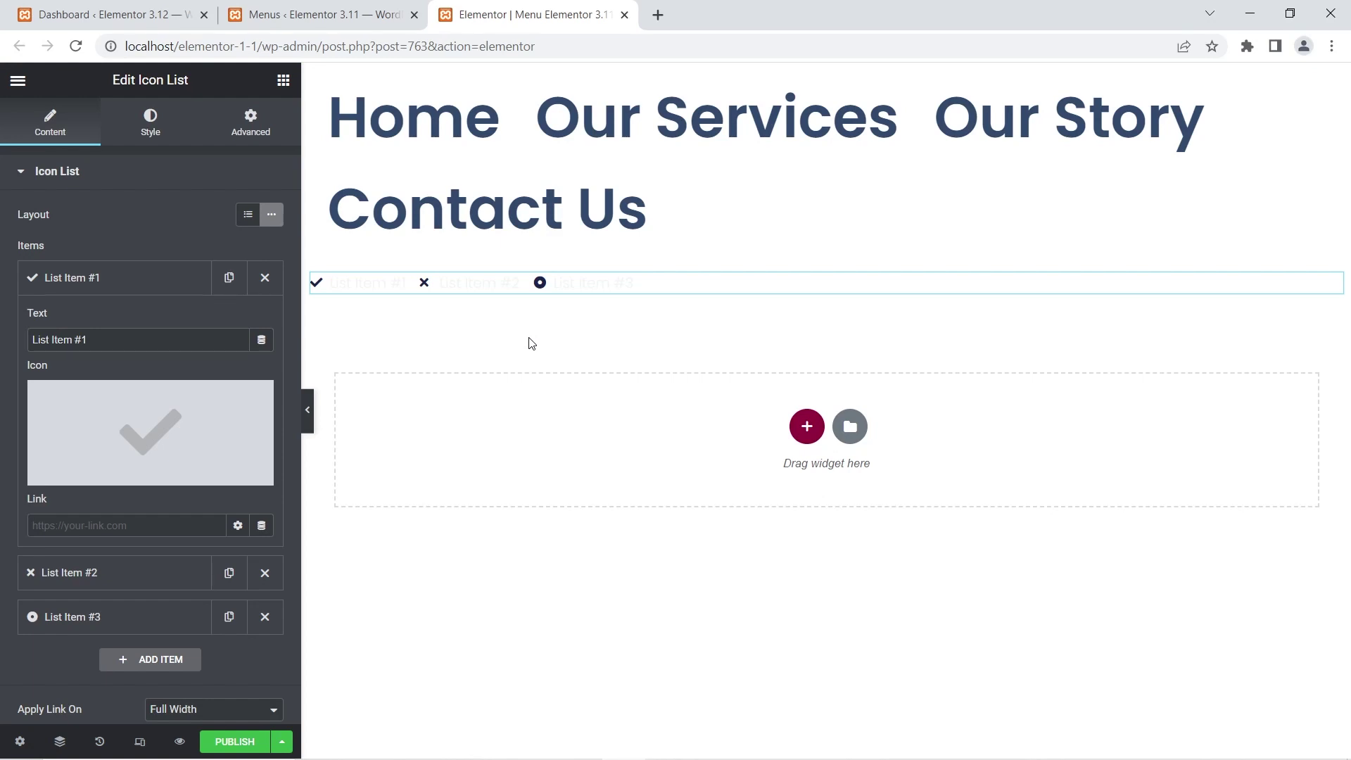
Switch to the Elementor 3.12 site and open the Features section of its Elementor settings.
click(143, 15)
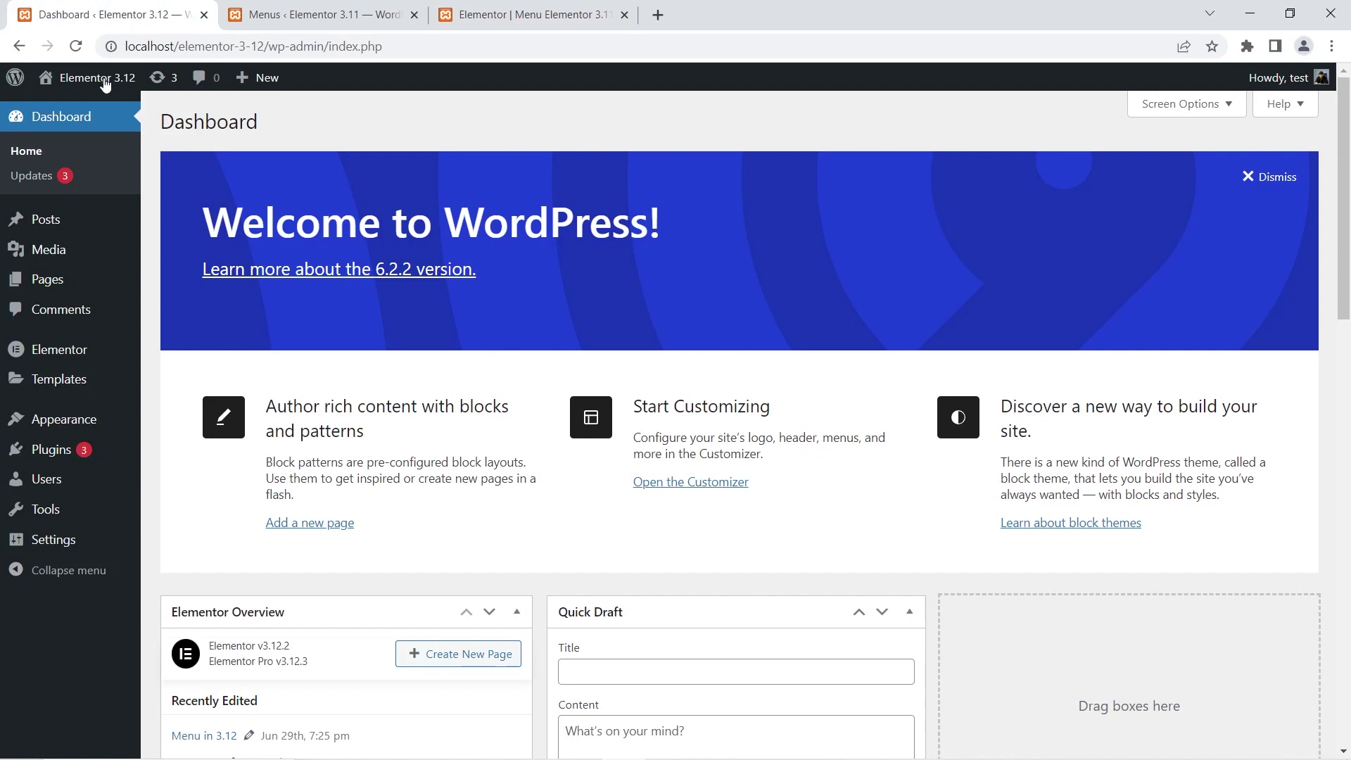
mouse_move(86, 345)
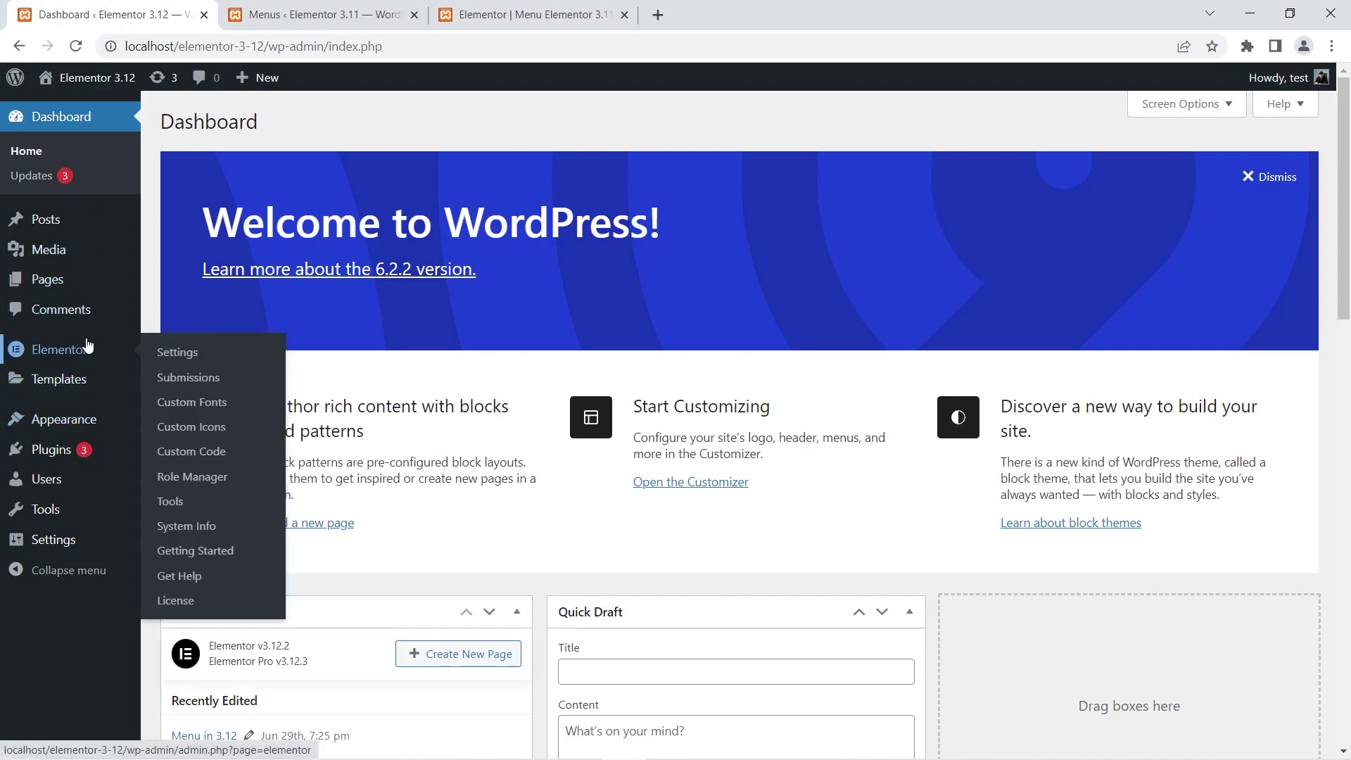
click(171, 353)
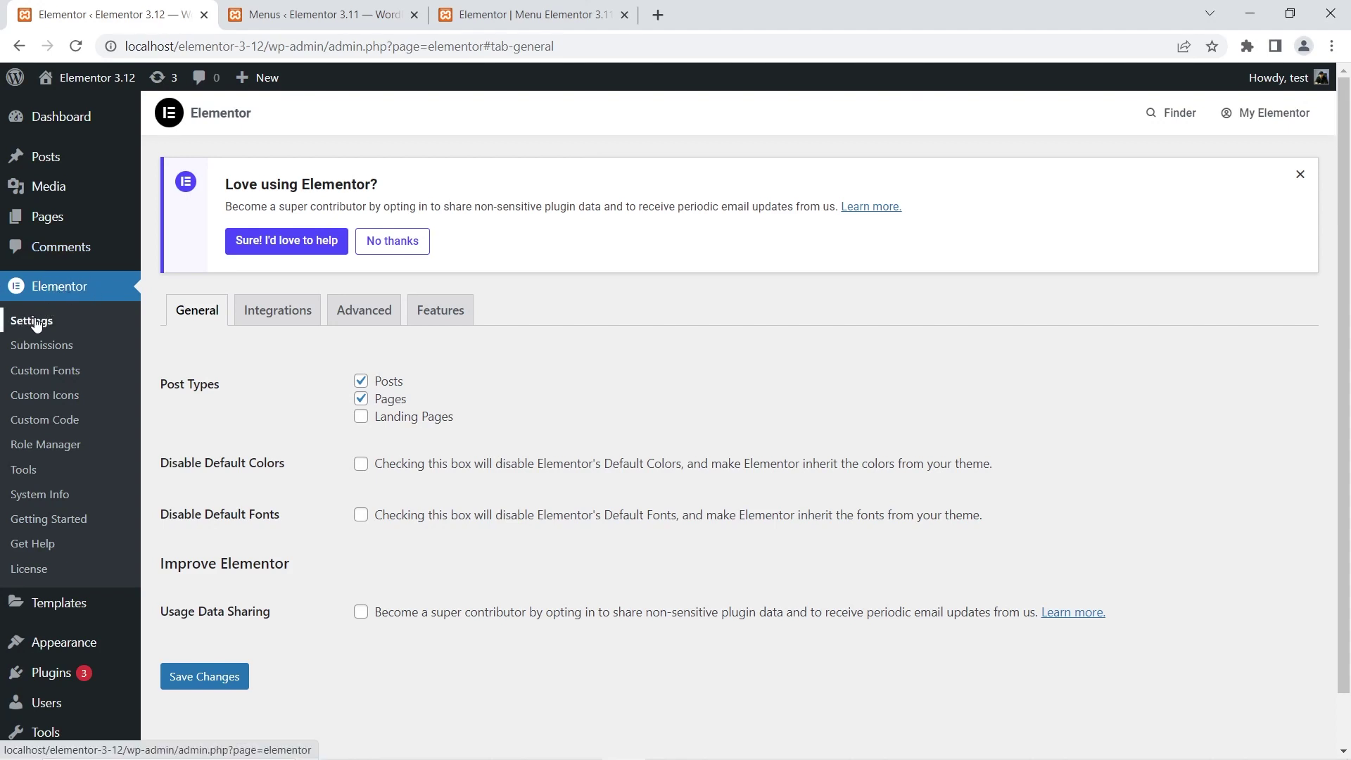
click(443, 310)
Set the Flexbox Container and Nested Elements experiments to Active.
scroll(467, 380, down, 14)
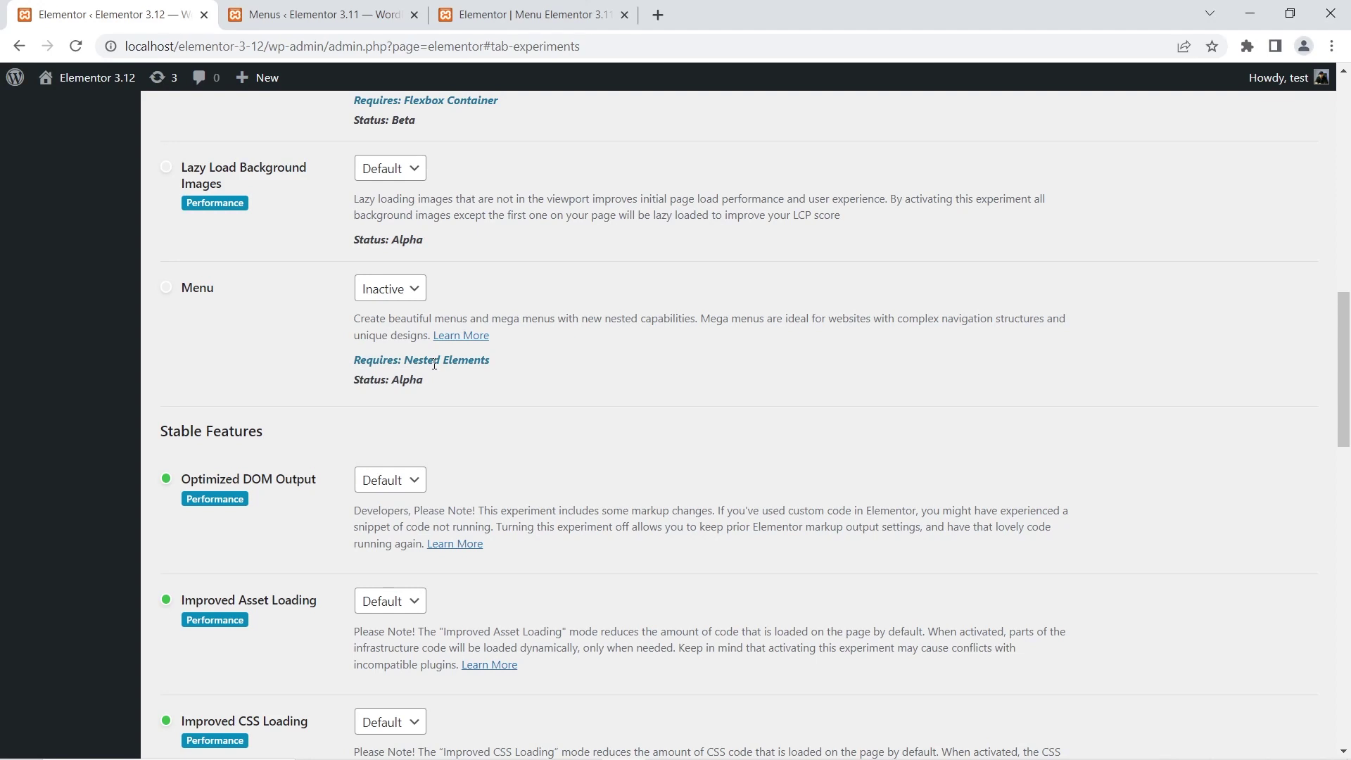
scroll(535, 352, up, 6)
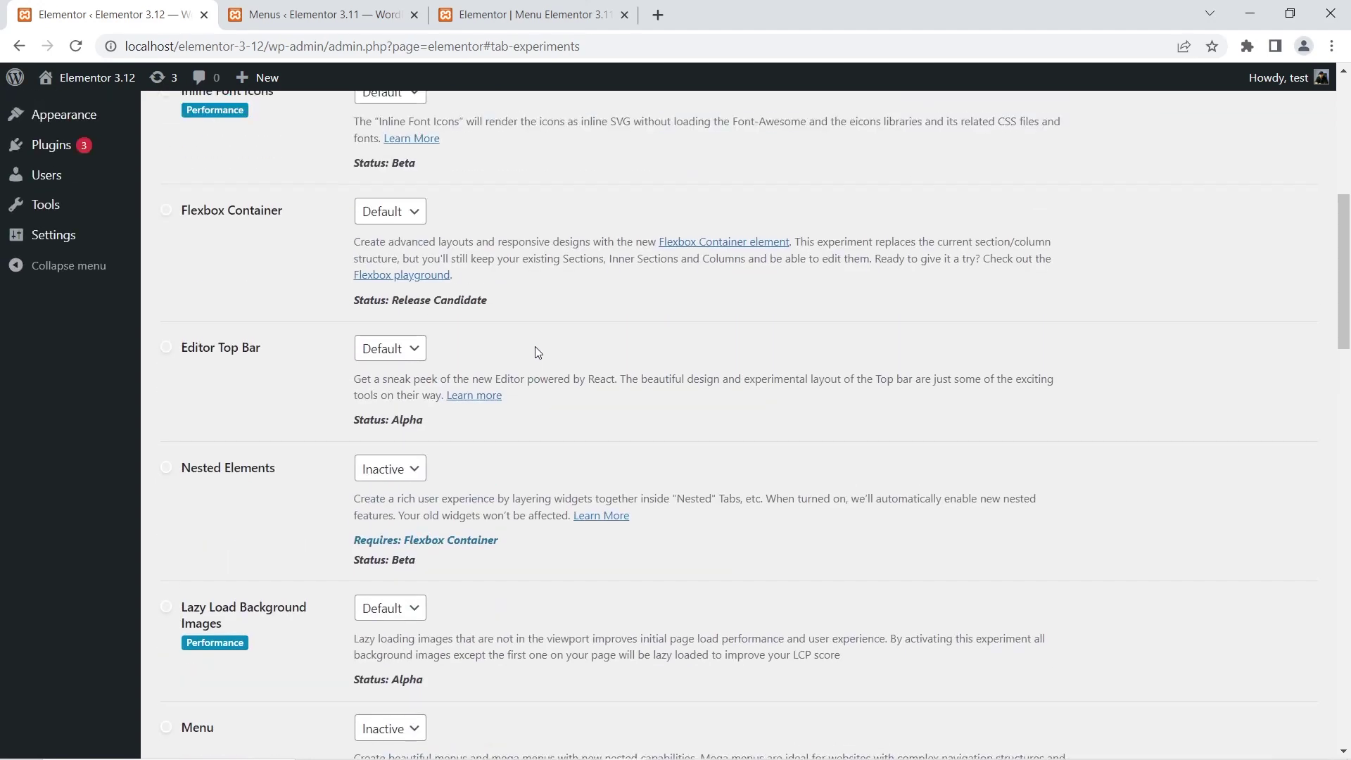
scroll(535, 349, up, 3)
scroll(535, 348, down, 3)
click(404, 217)
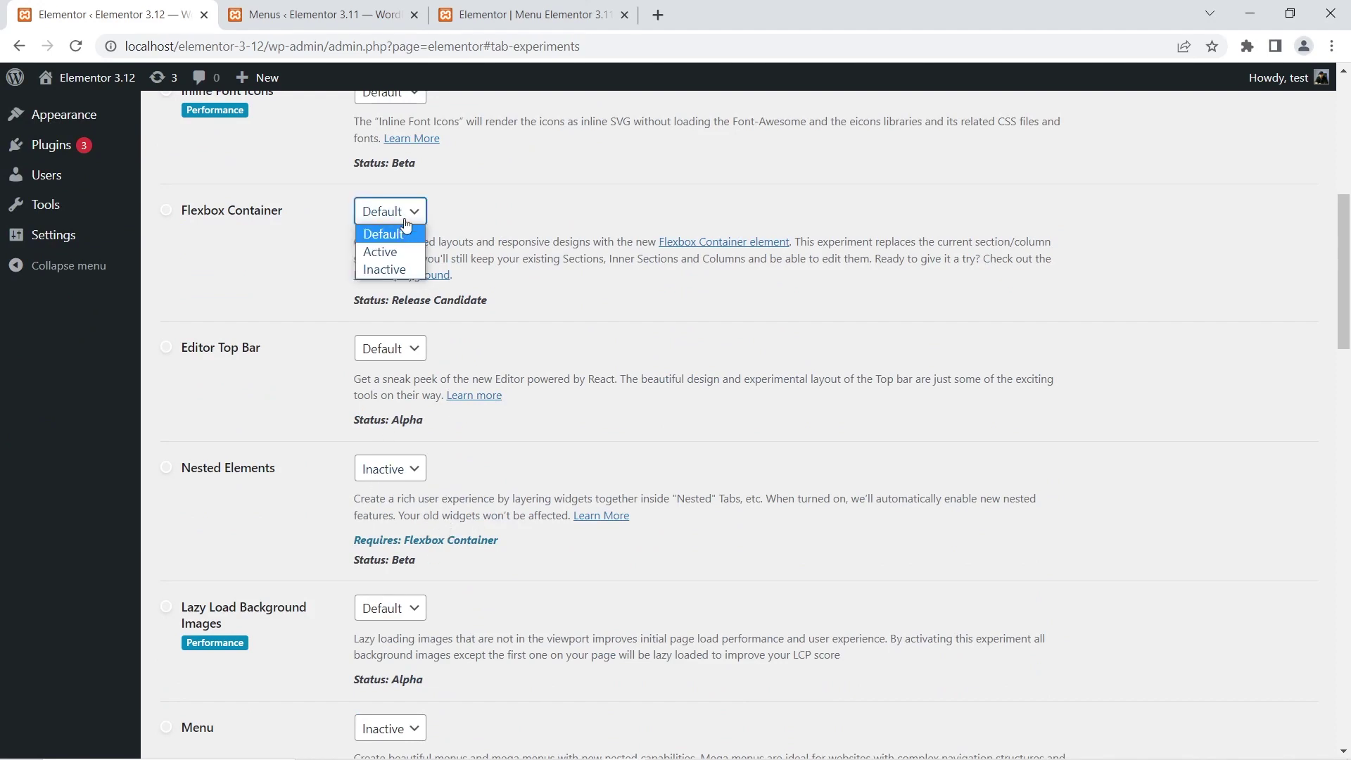
click(401, 248)
click(399, 467)
click(384, 505)
Set the Menu experiment to Active and save the feature settings.
scroll(511, 463, down, 2)
scroll(511, 463, down, 3)
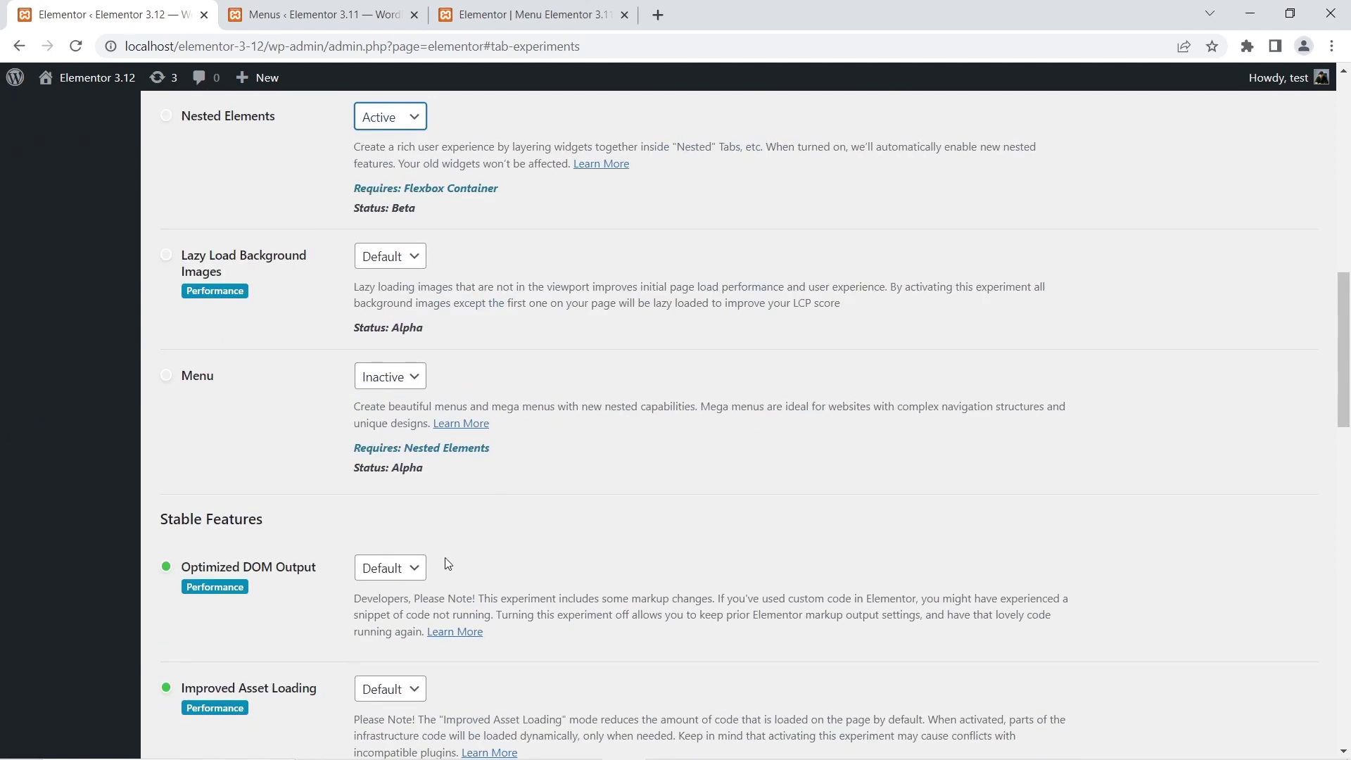
click(411, 379)
click(398, 416)
scroll(483, 439, down, 10)
scroll(484, 437, down, 5)
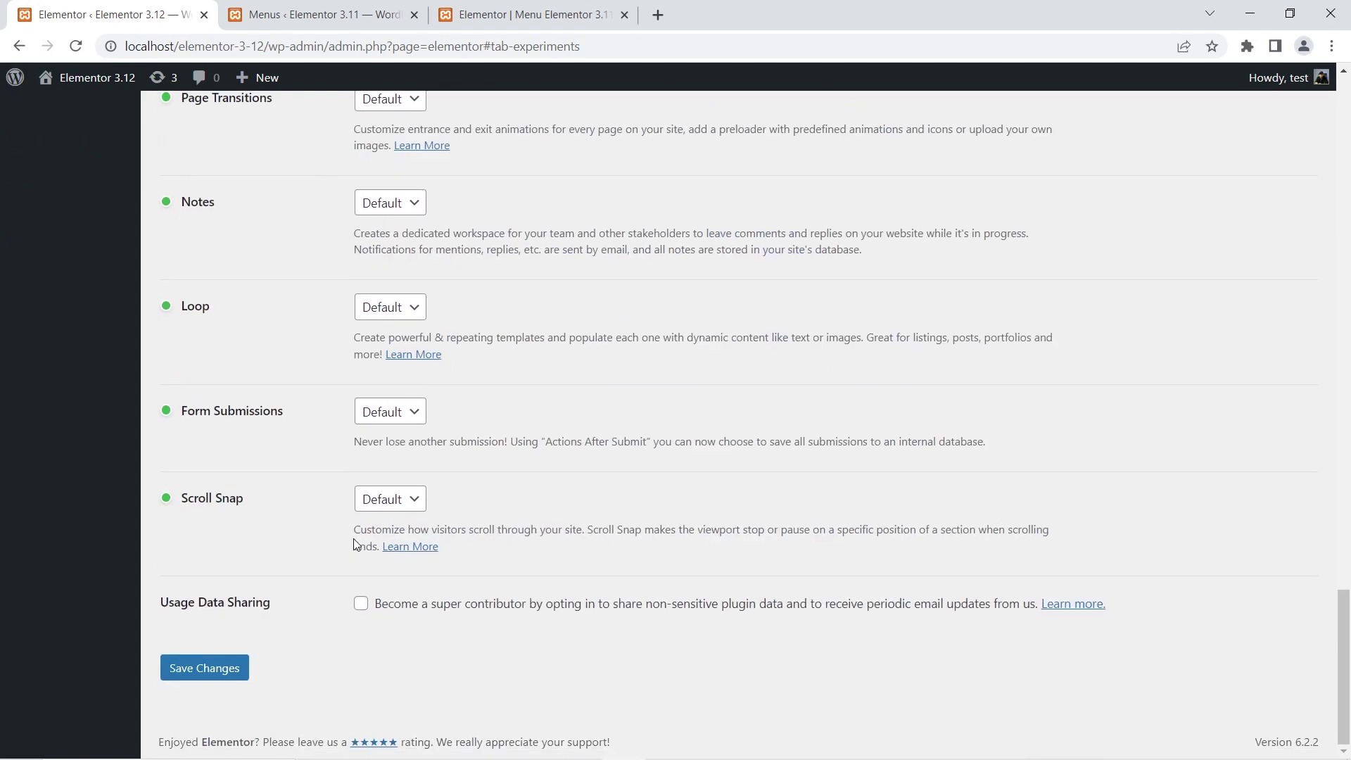
click(202, 672)
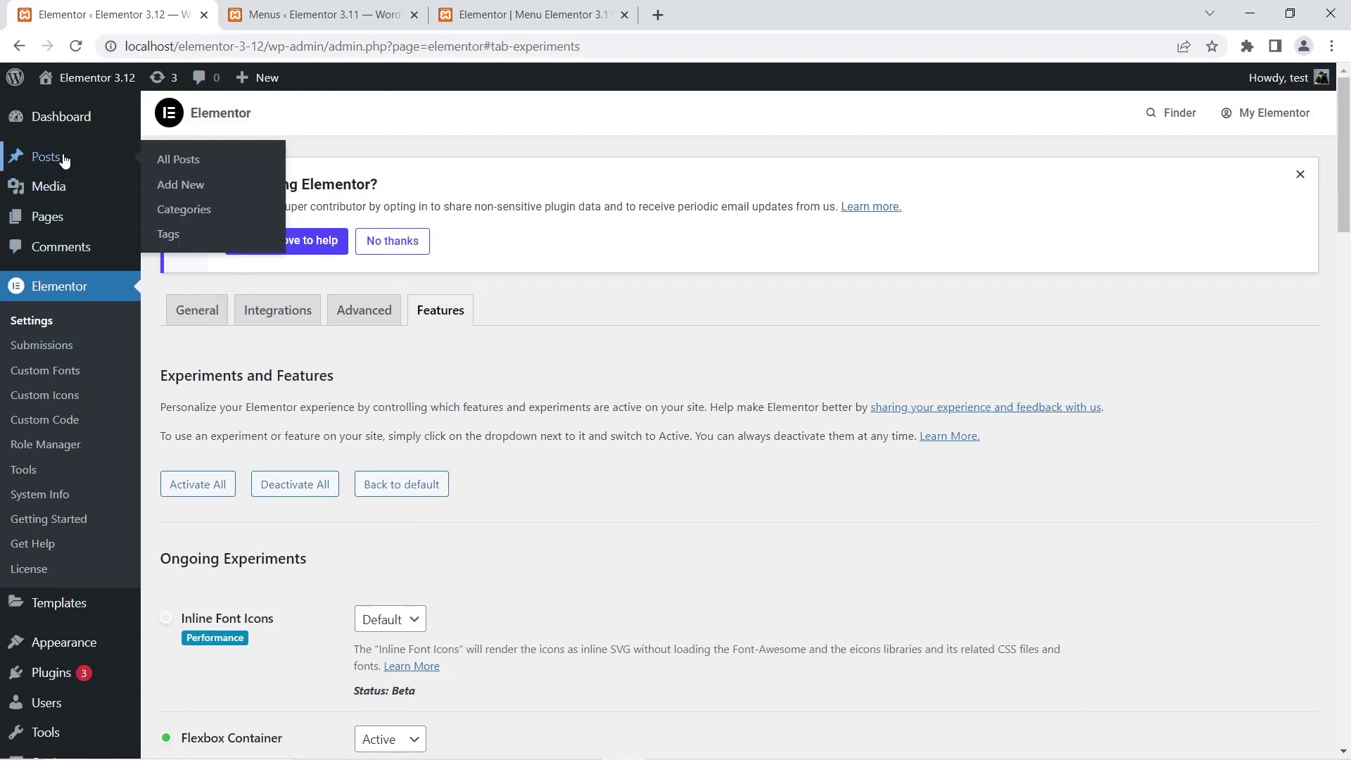
Open the post "Menu in 3.12" with Elementor in a new browser tab placed just before the 3.11 editor tab.
click(64, 159)
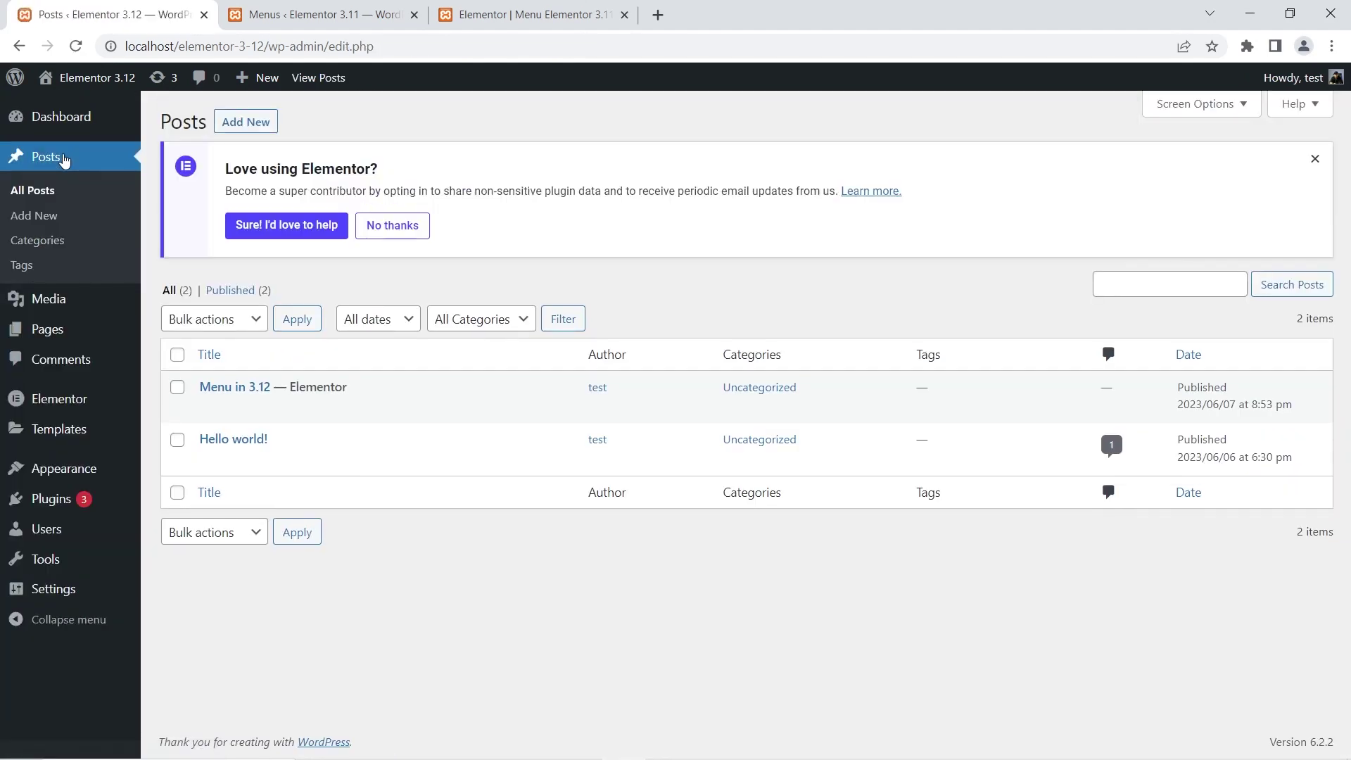
right_click(411, 420)
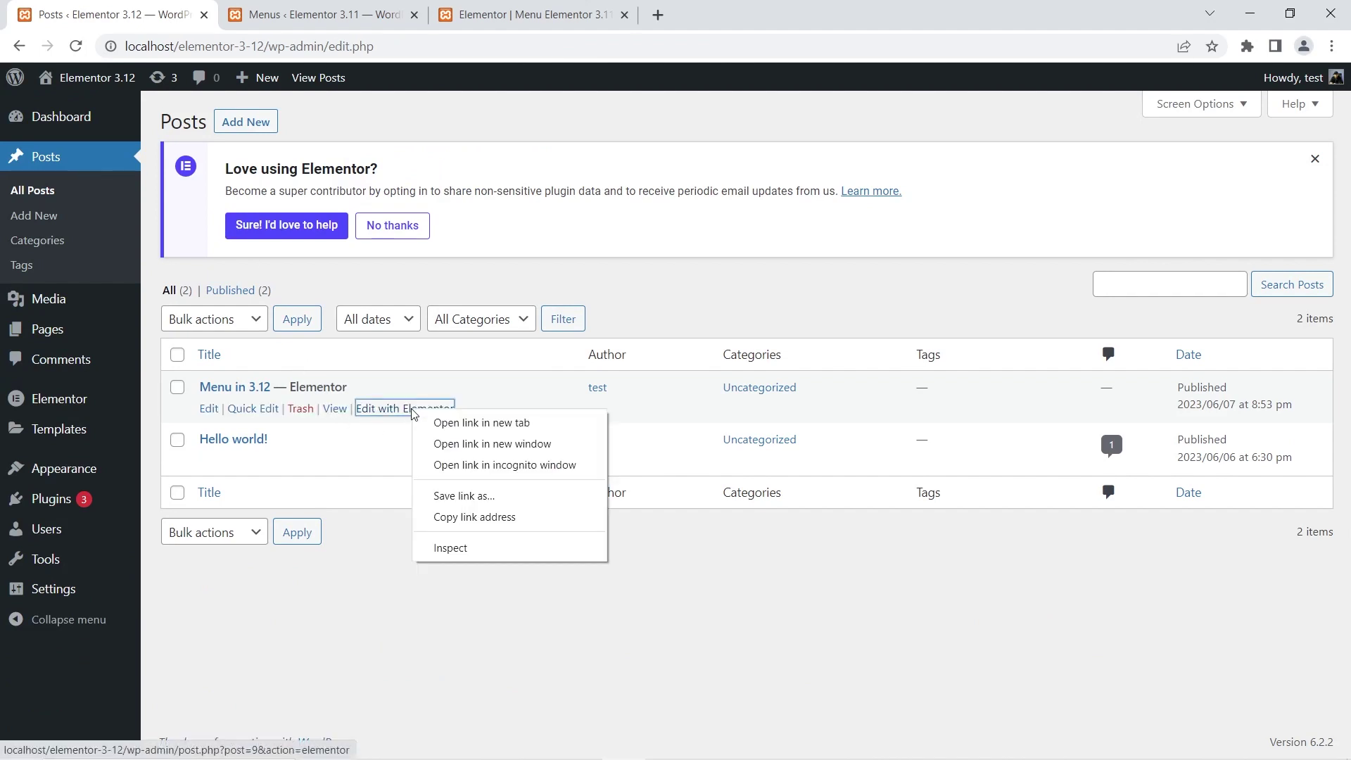
click(451, 427)
click(281, 7)
drag(282, 7, 493, 8)
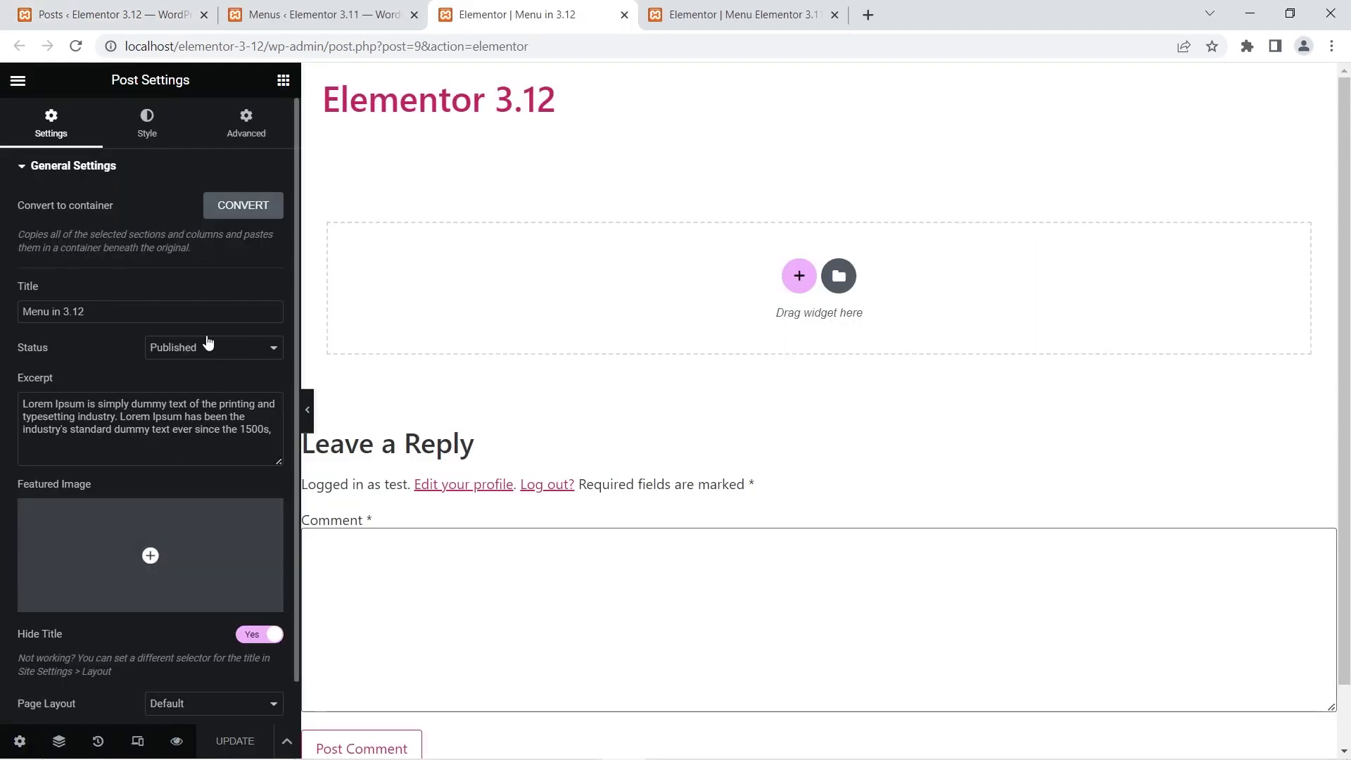
Set the page layout of the "Menu in 3.12" post to Elementor Canvas.
click(231, 656)
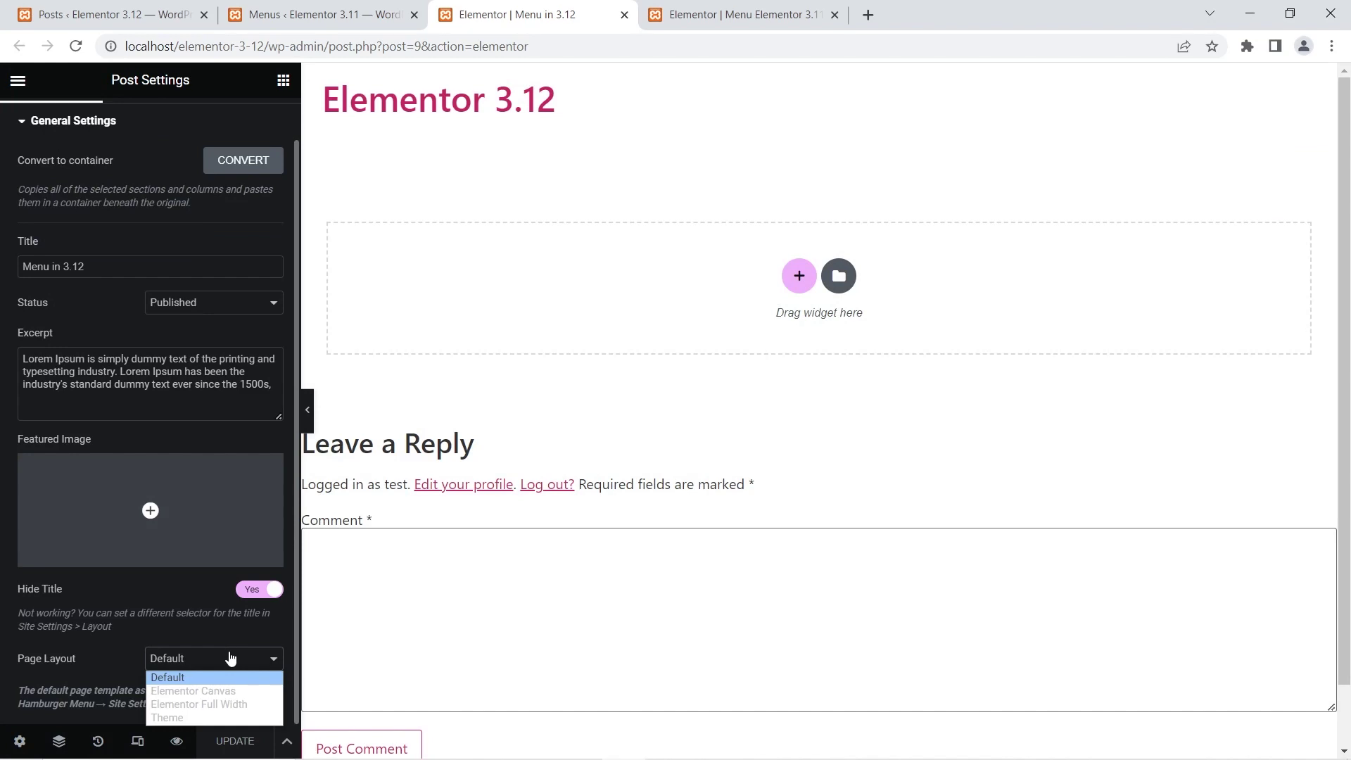
click(226, 694)
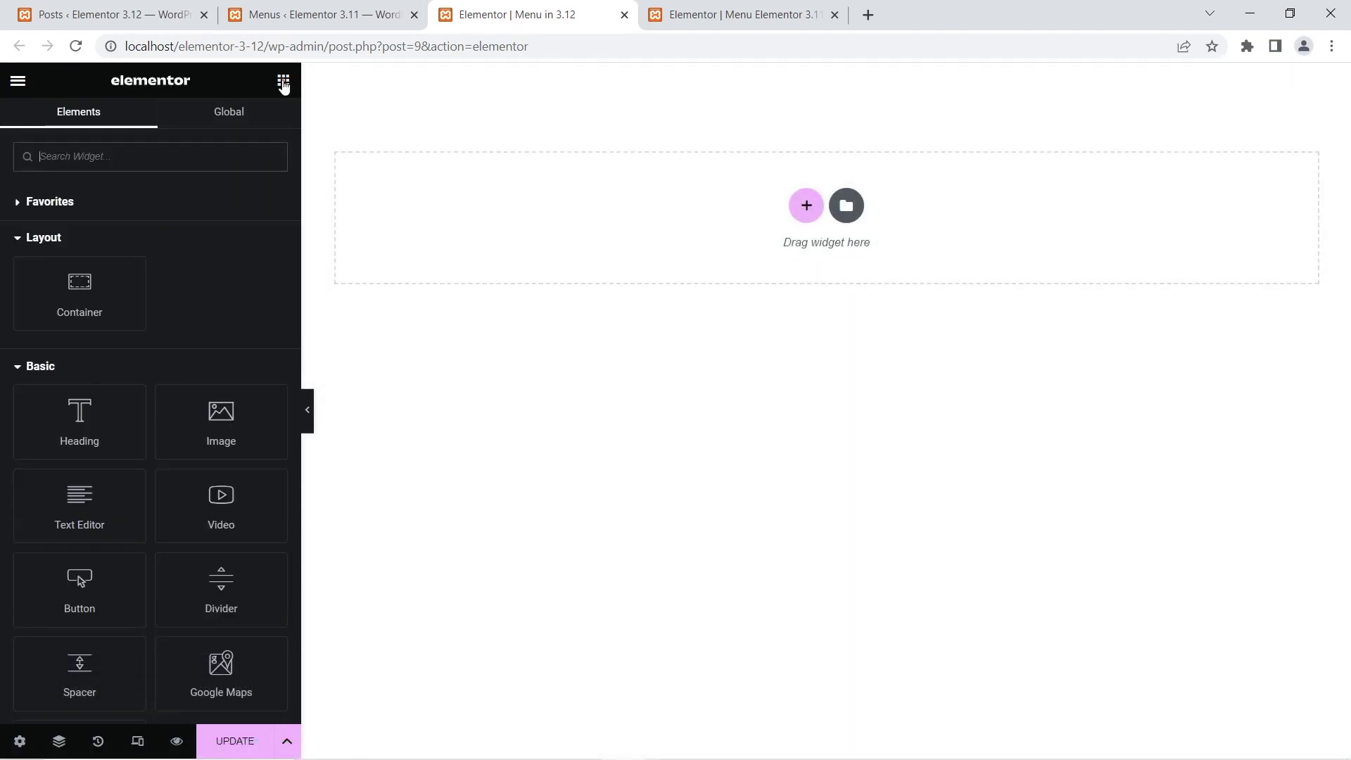
Search the widget list for "menu".
click(127, 162)
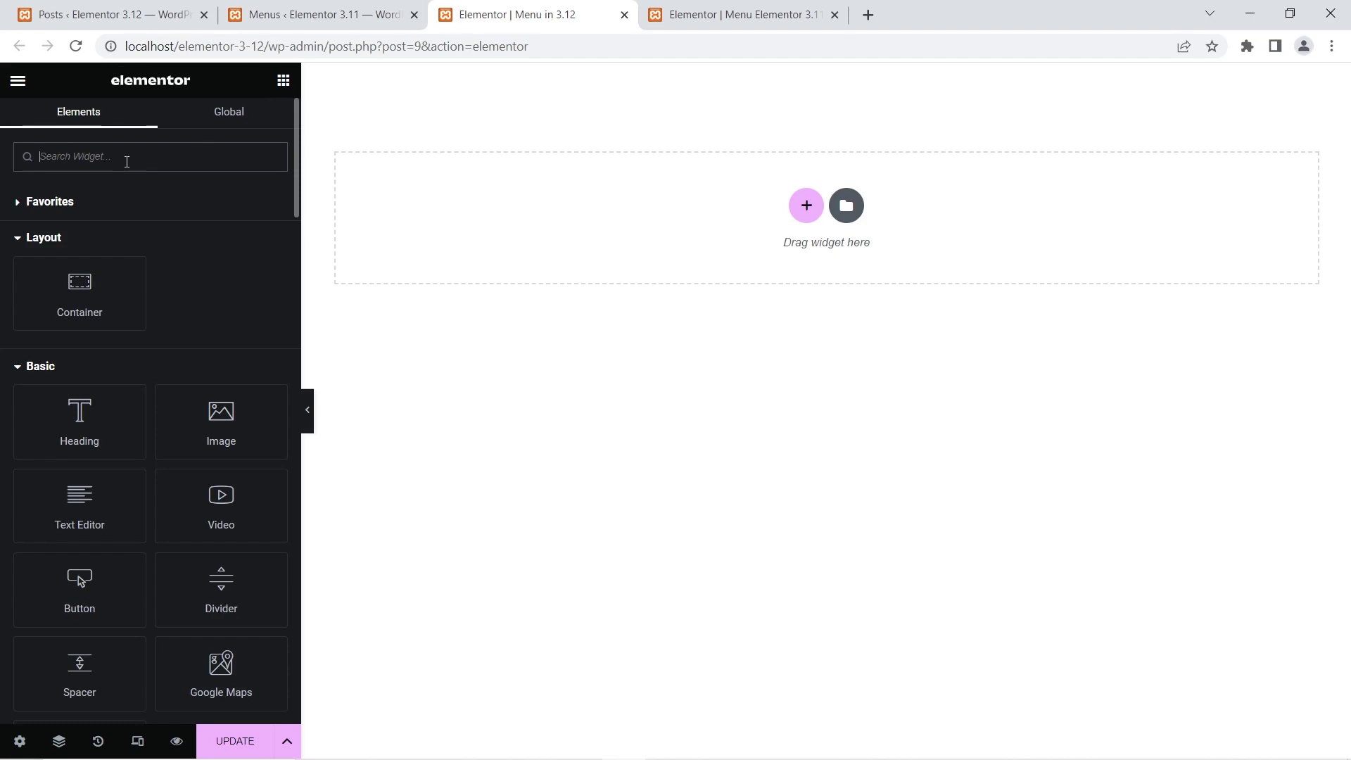
text(menu)
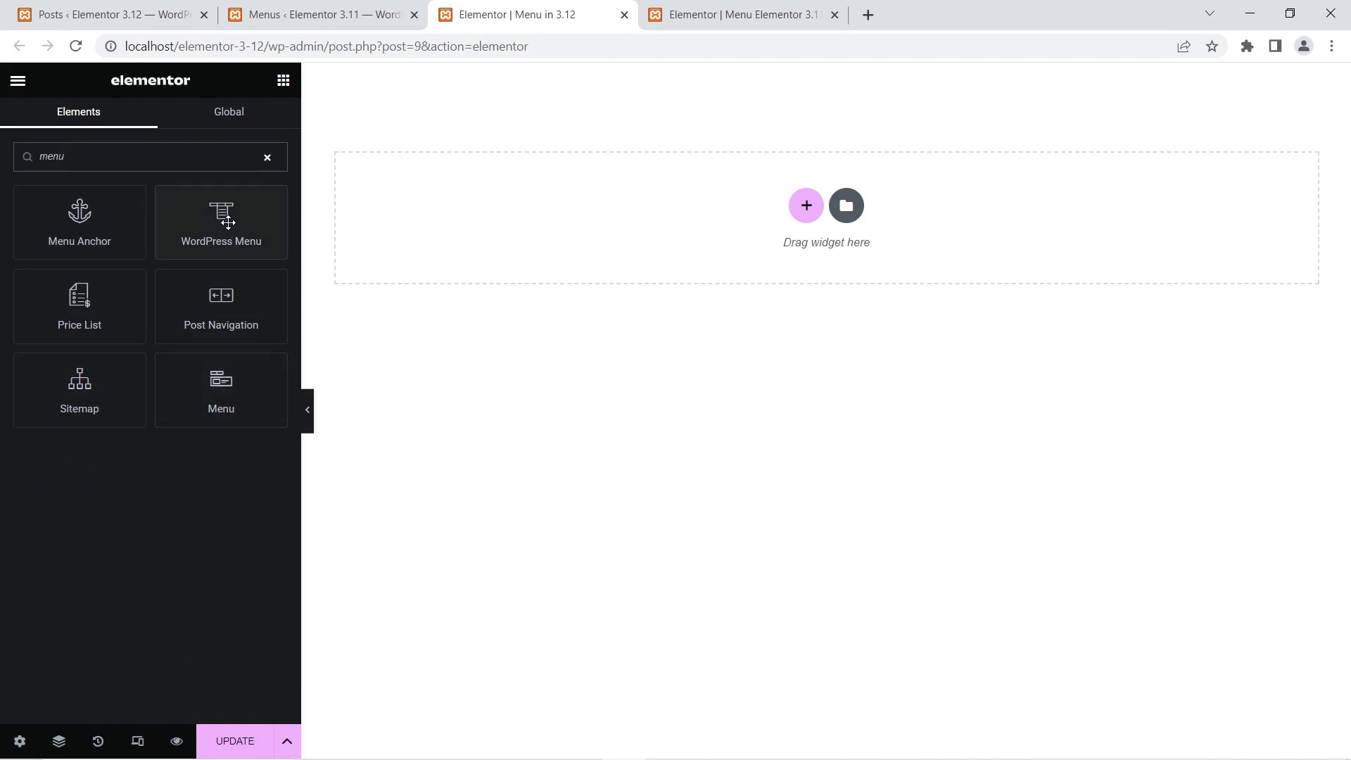
click(693, 14)
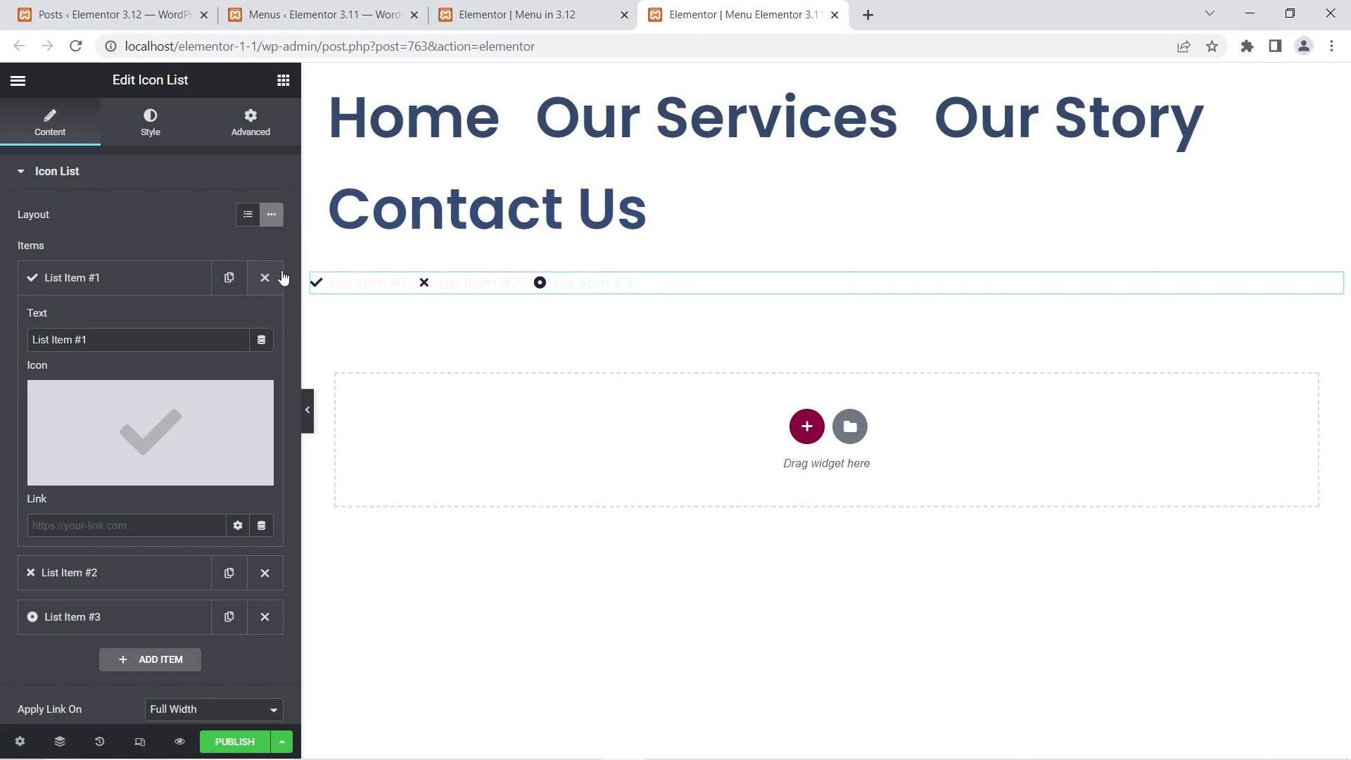
click(565, 9)
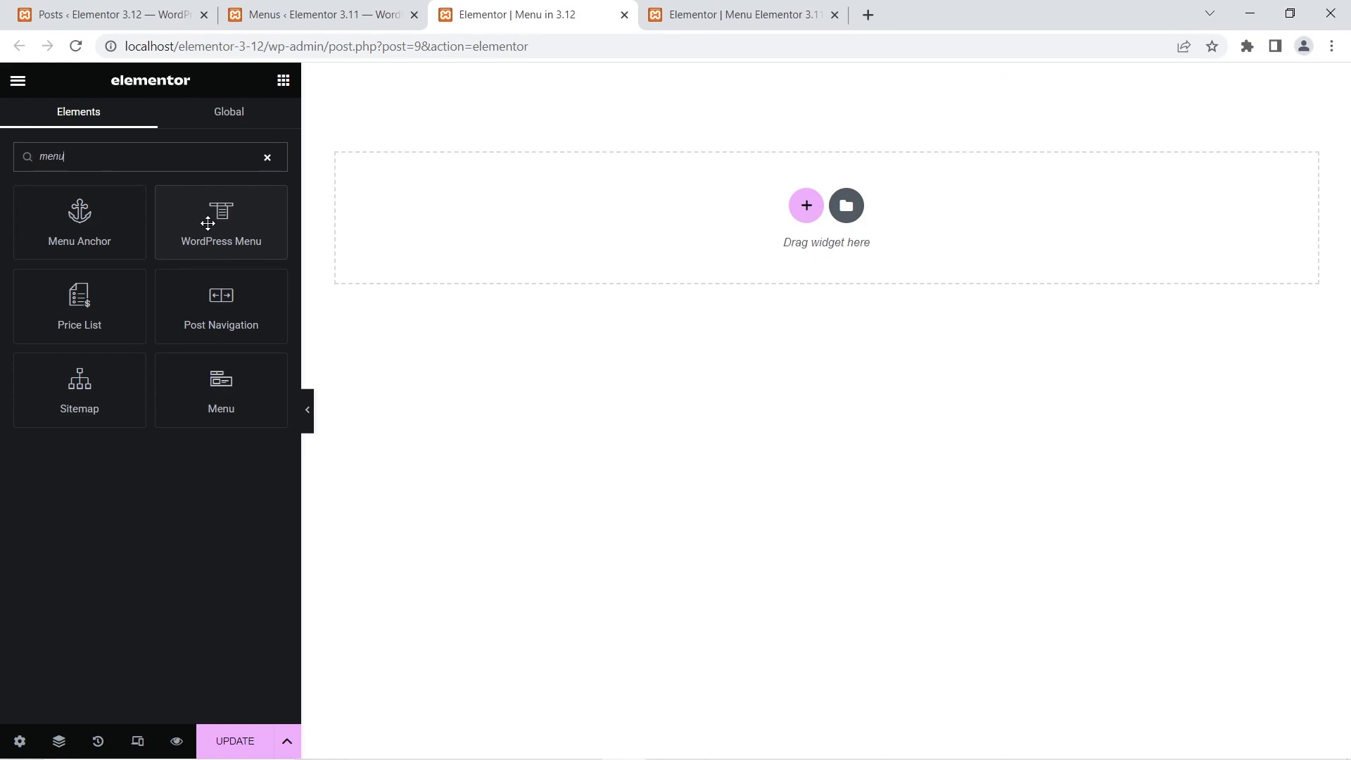
click(113, 14)
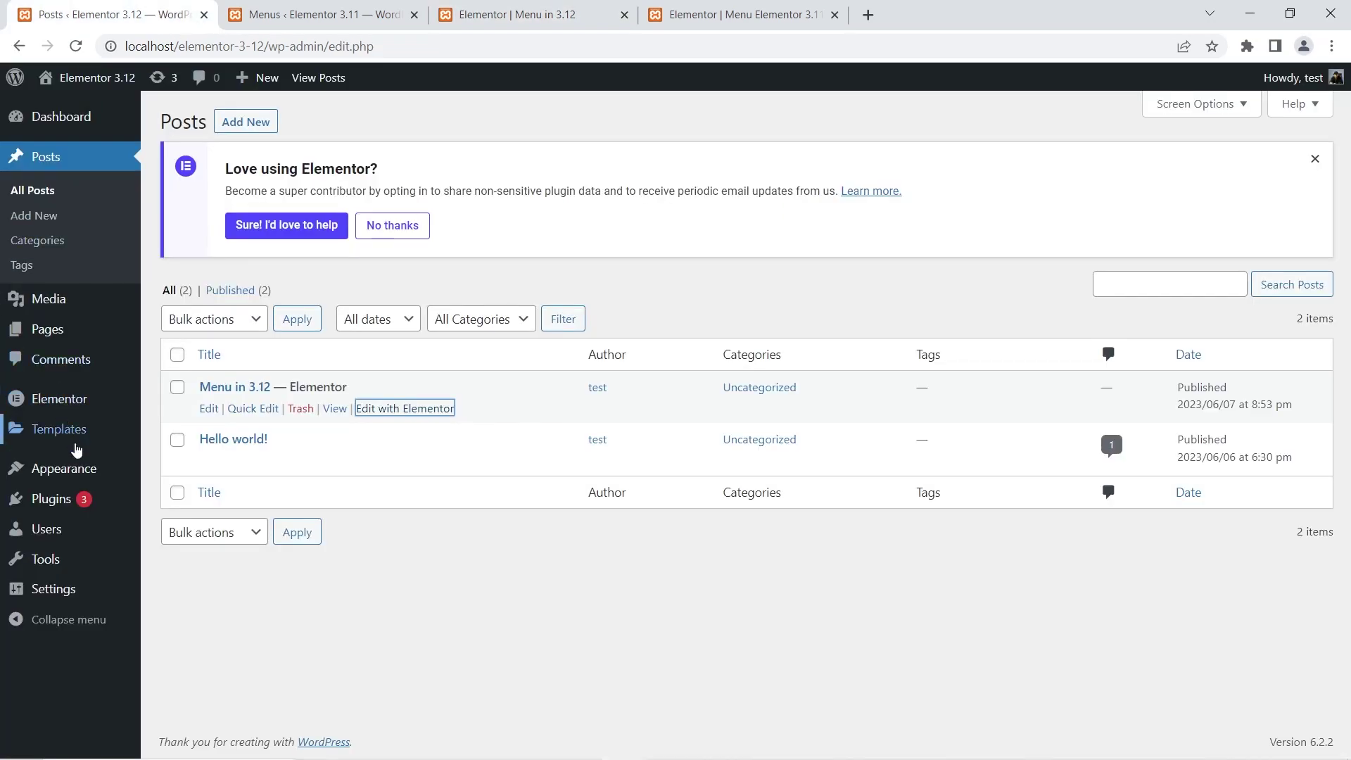
mouse_move(85, 468)
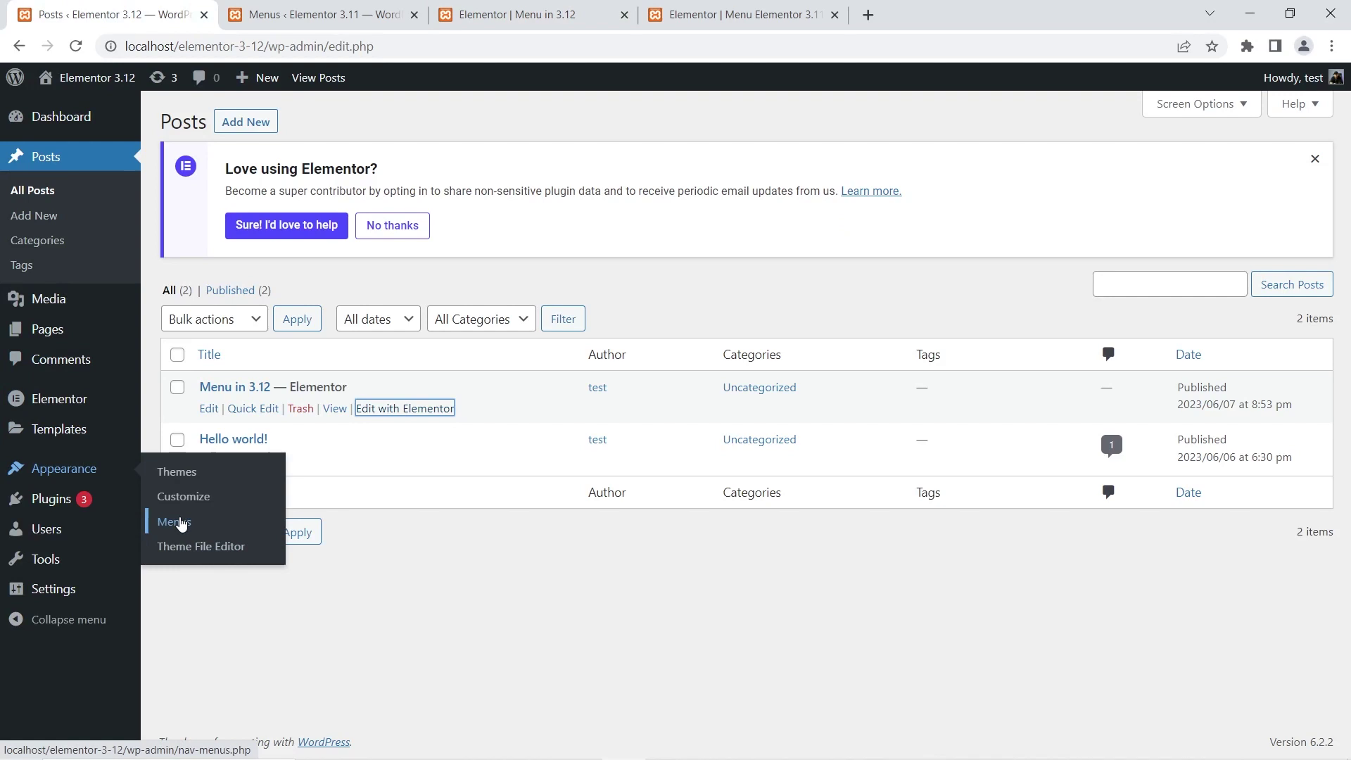
click(565, 7)
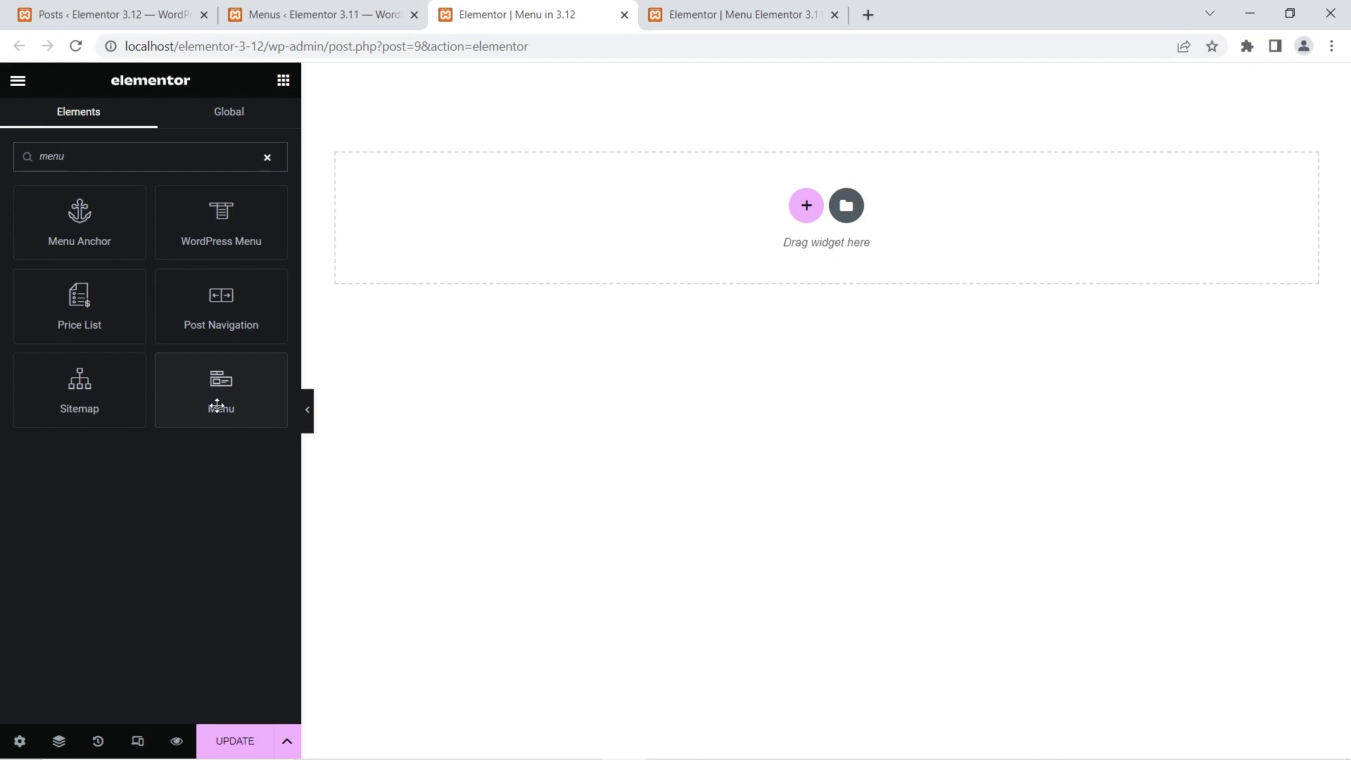
Add the Menu widget to the page and give its first item the title "Menu Item 1" and the link "#".
drag(217, 405, 528, 250)
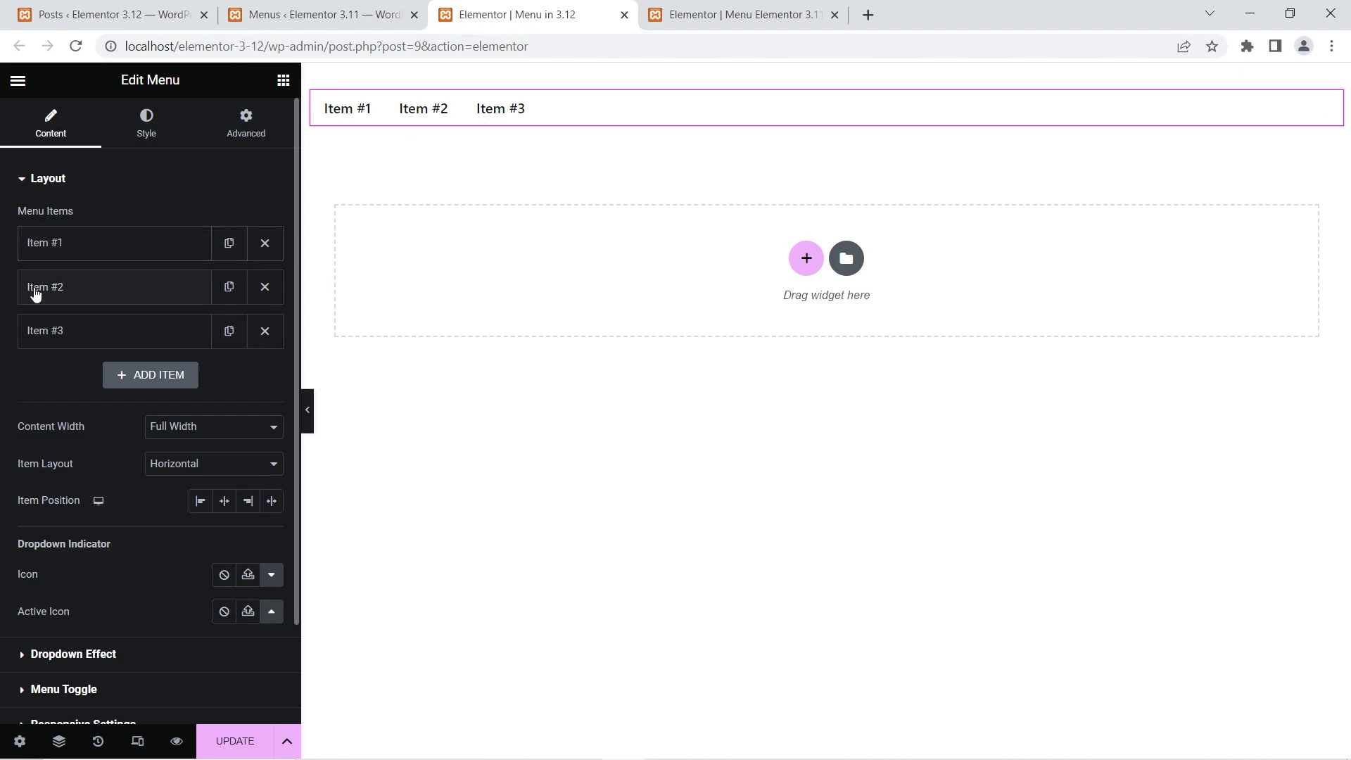
click(141, 245)
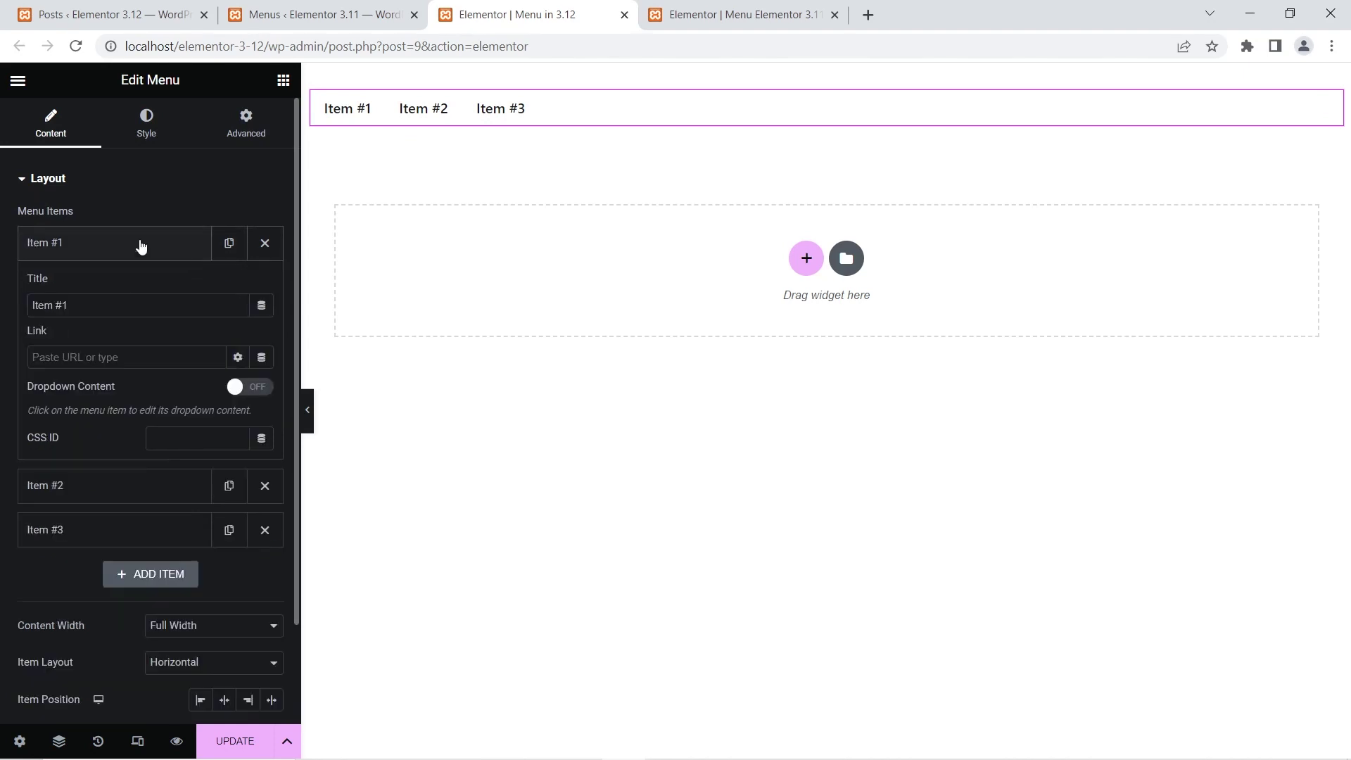
triple_click(55, 305)
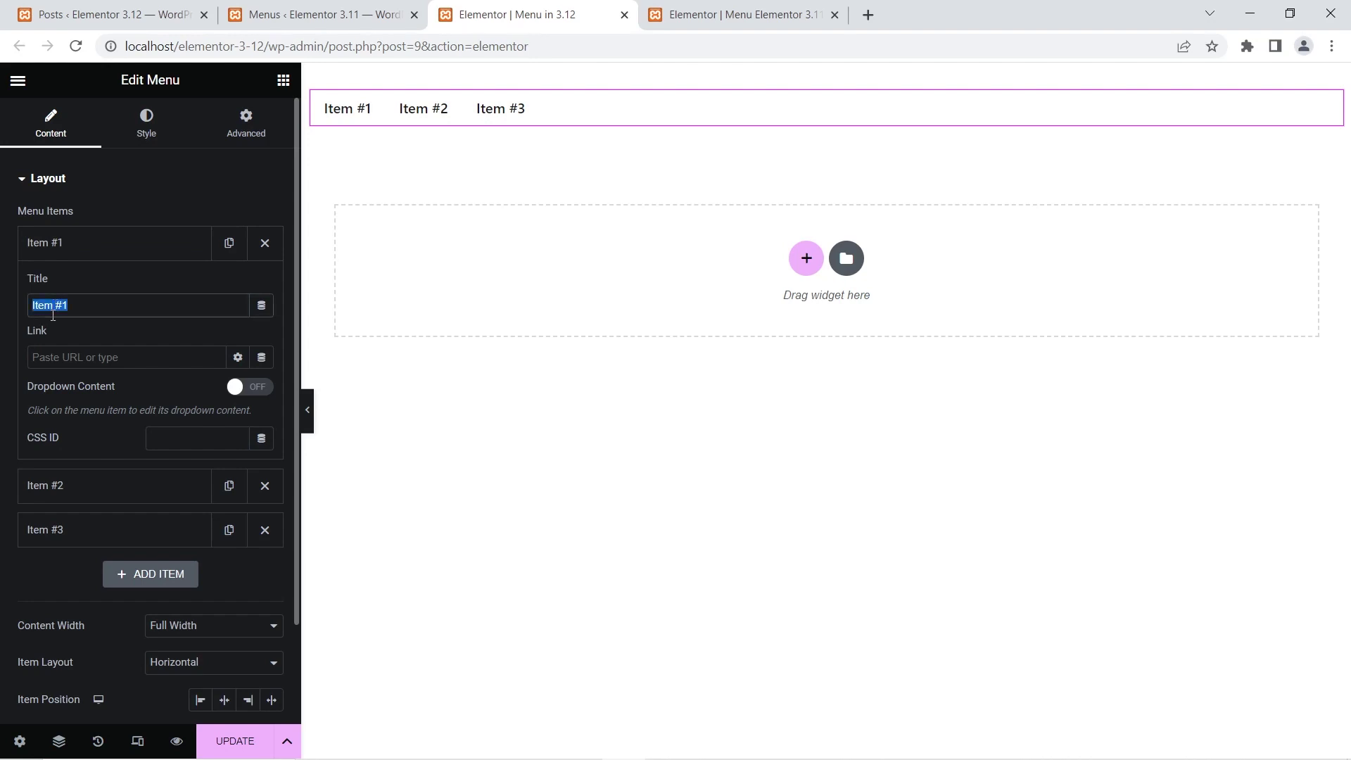
text(Menu)
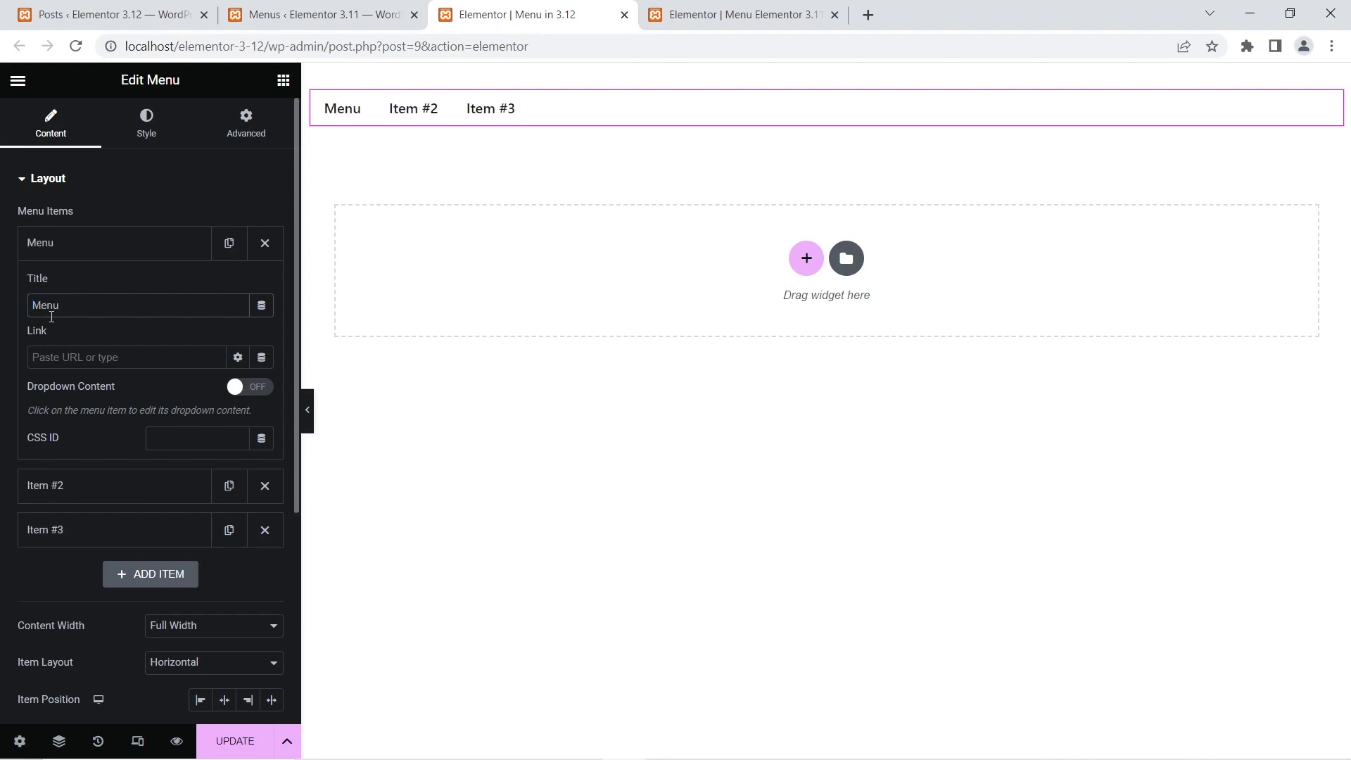
text( Item)
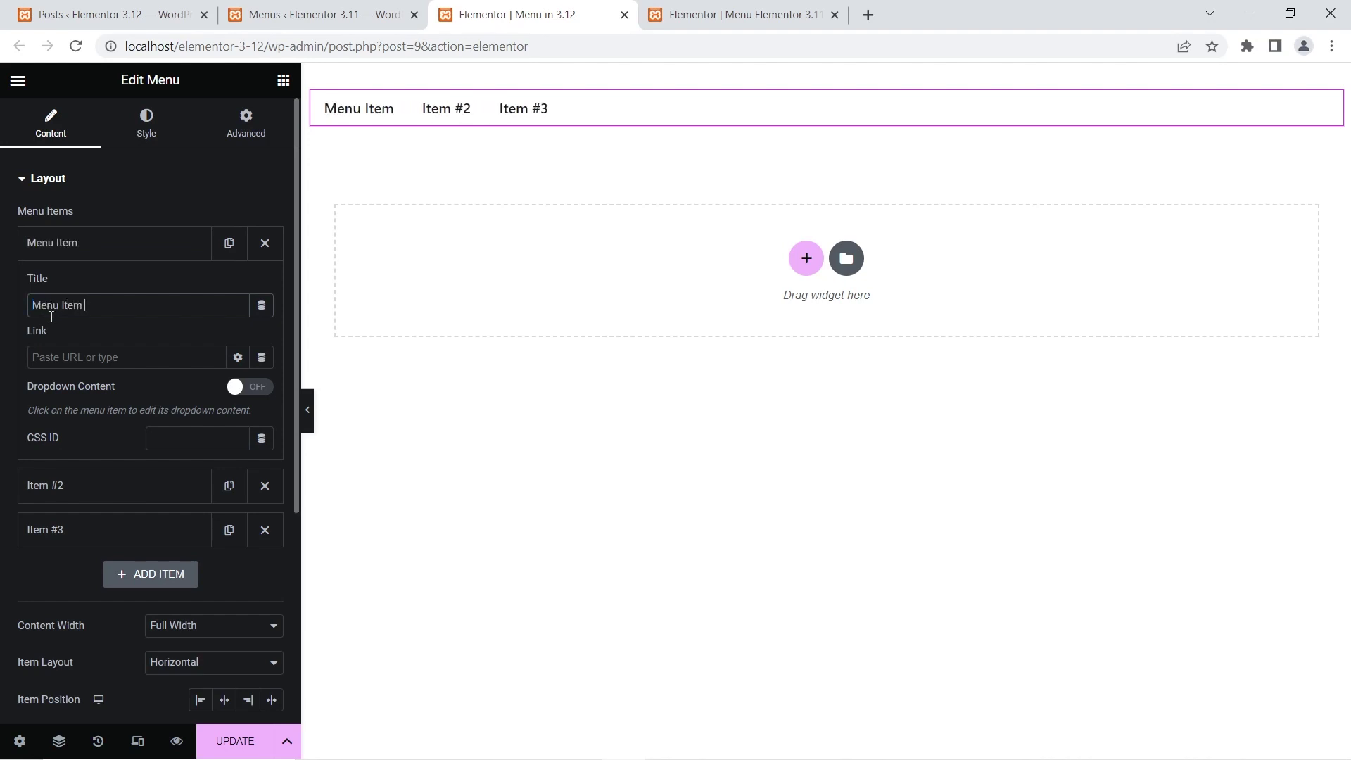
text( 1)
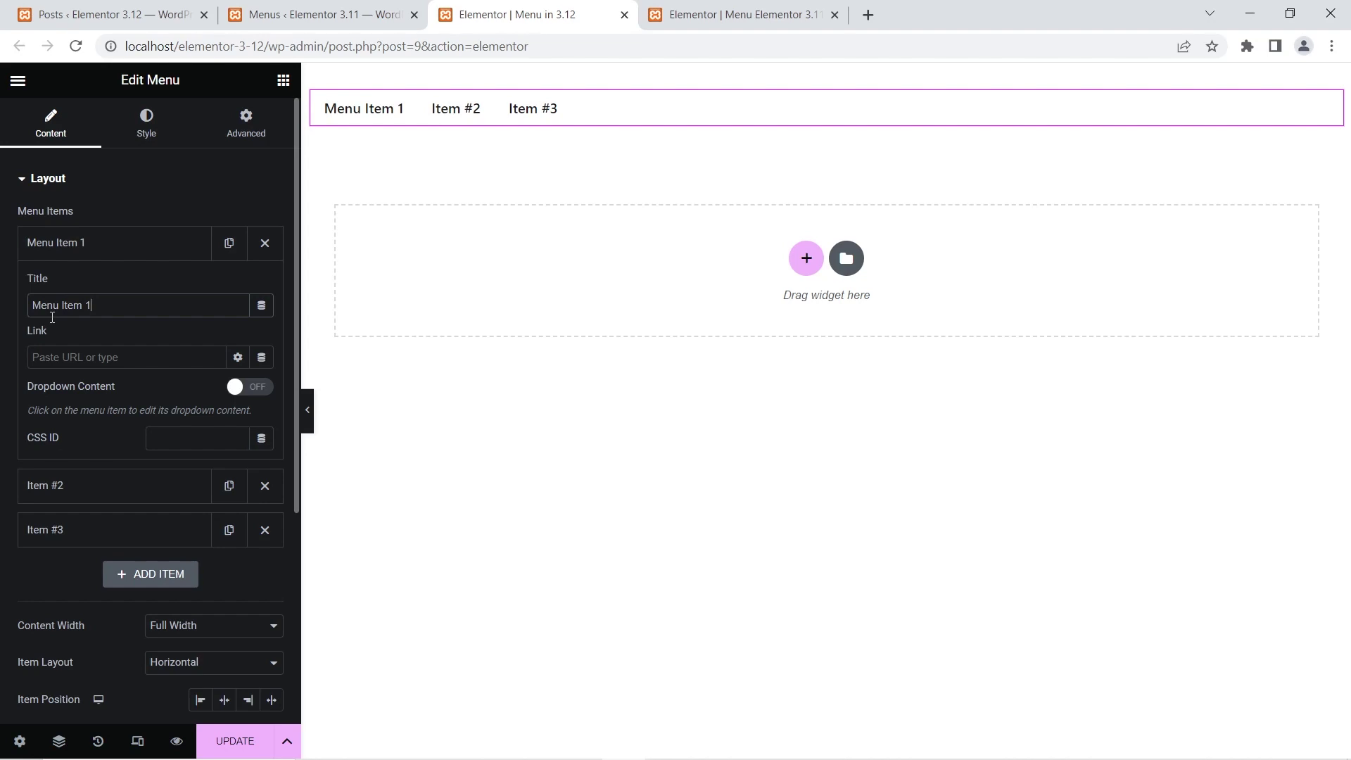
click(63, 357)
text(#)
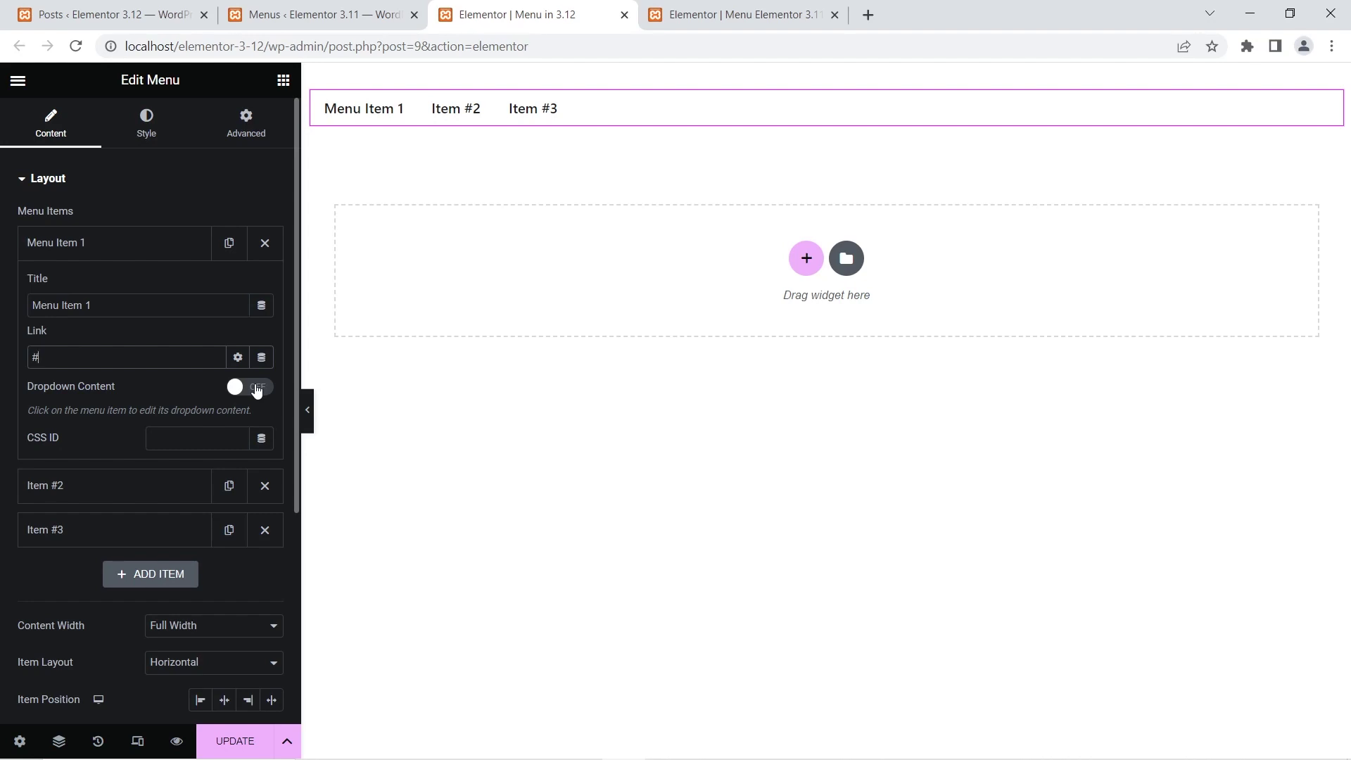
Set the second menu item's title to "Menu Item 2" and show its link options.
click(116, 492)
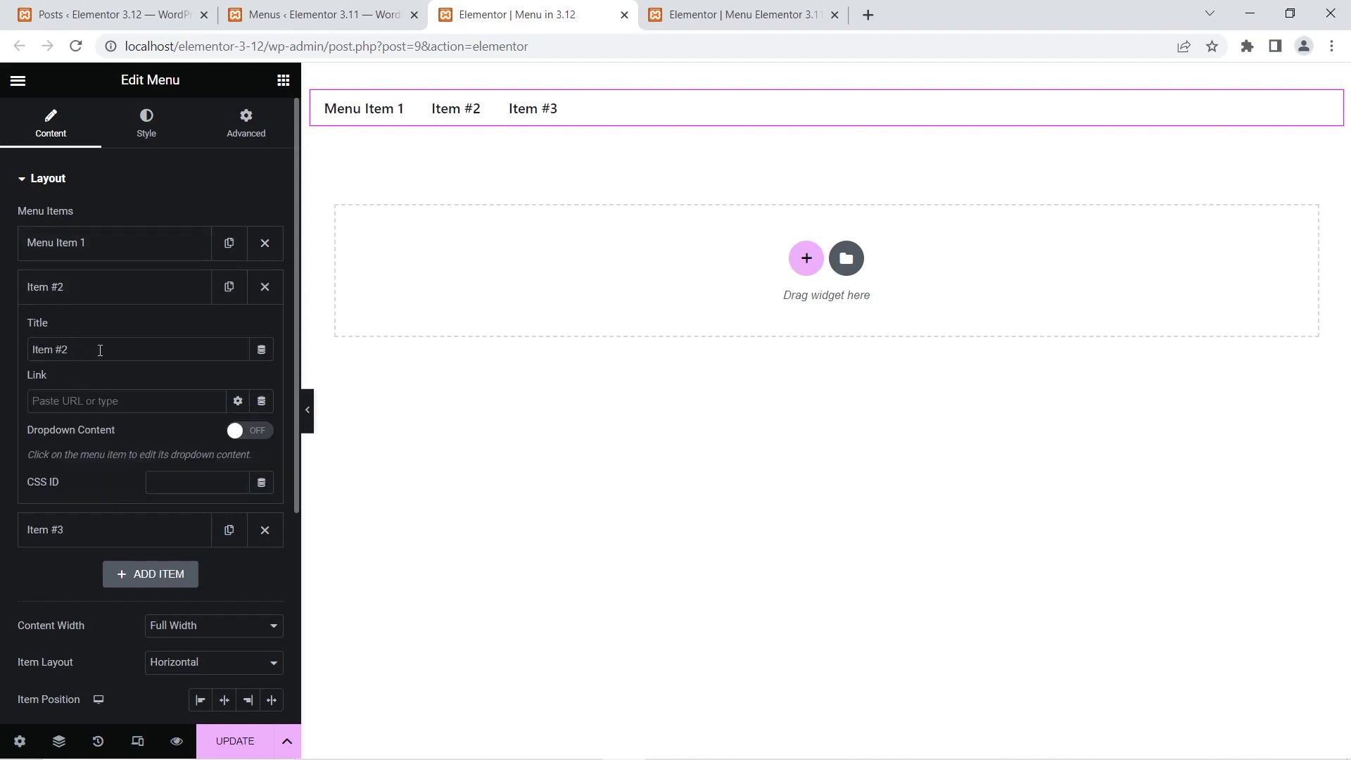
drag(100, 350, 14, 353)
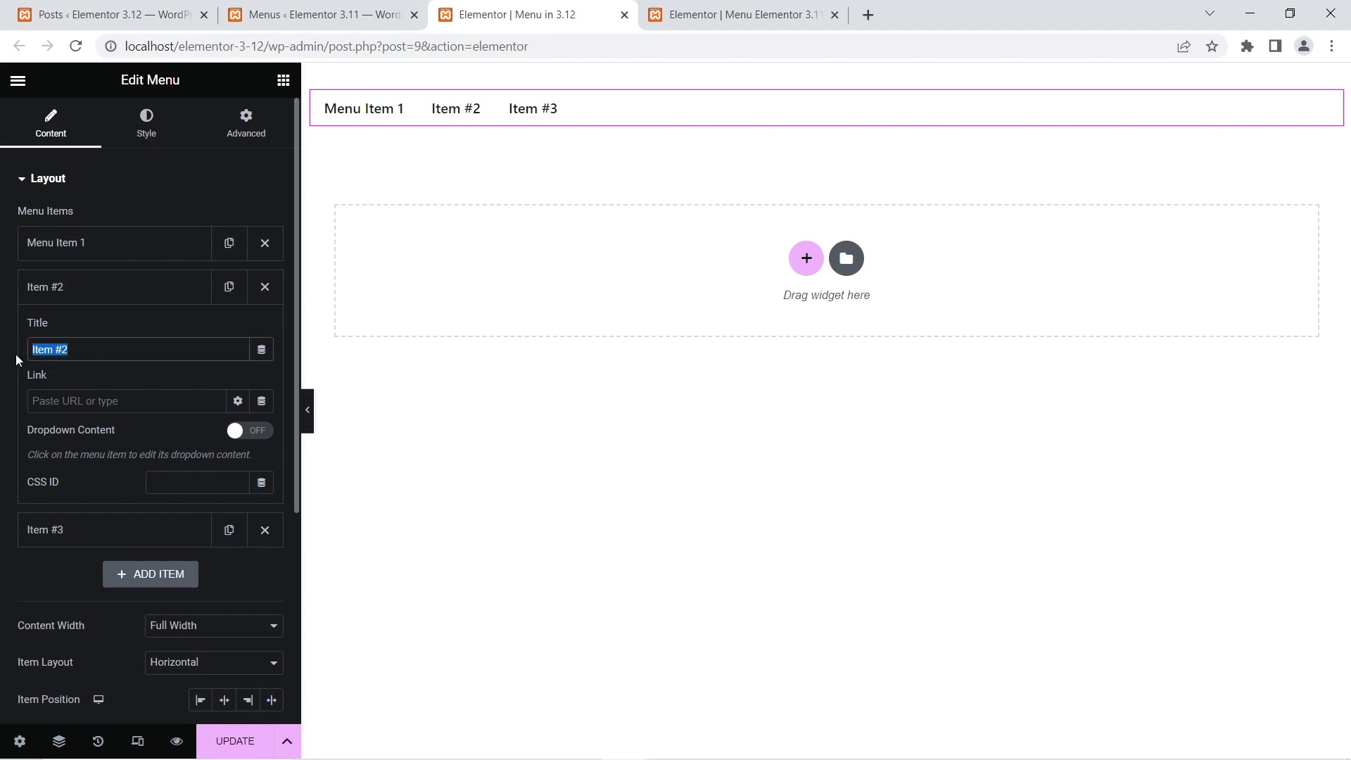
text(Men)
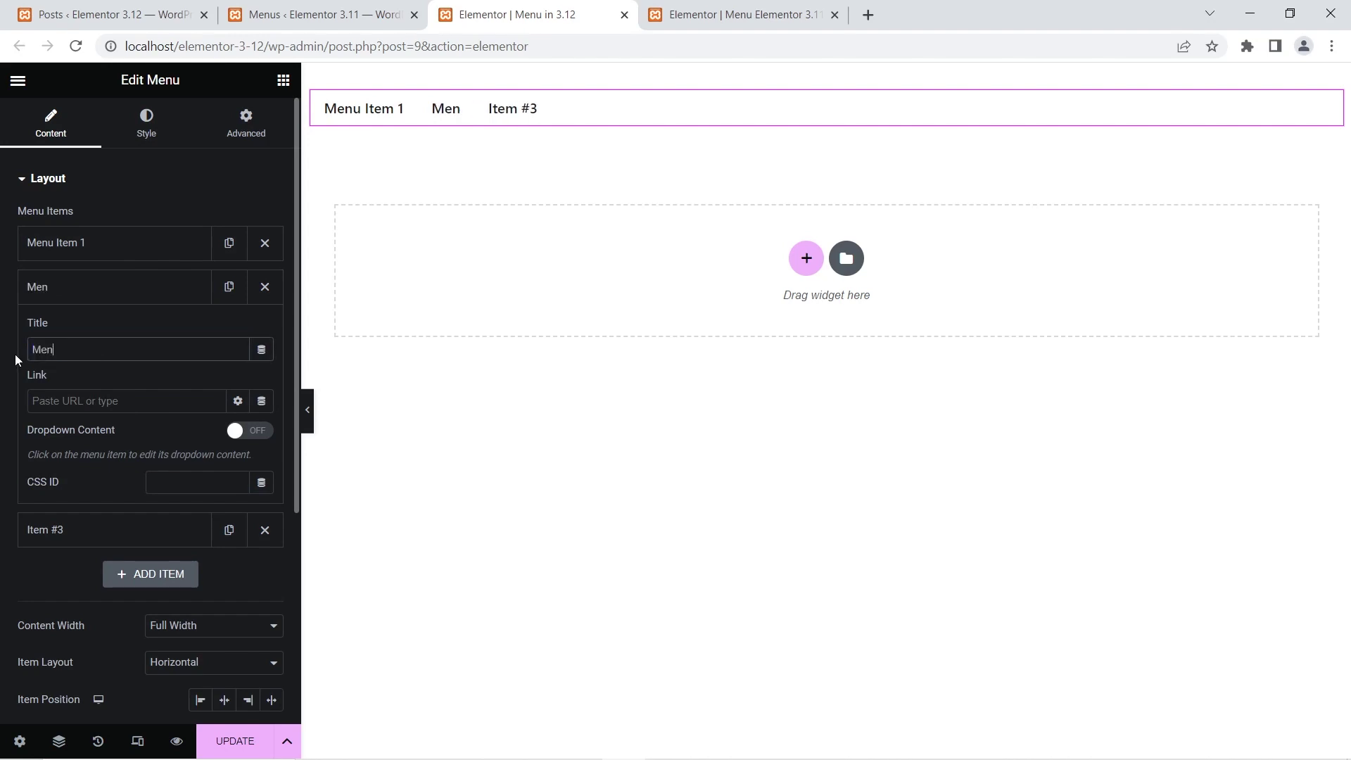
text(u Item 2)
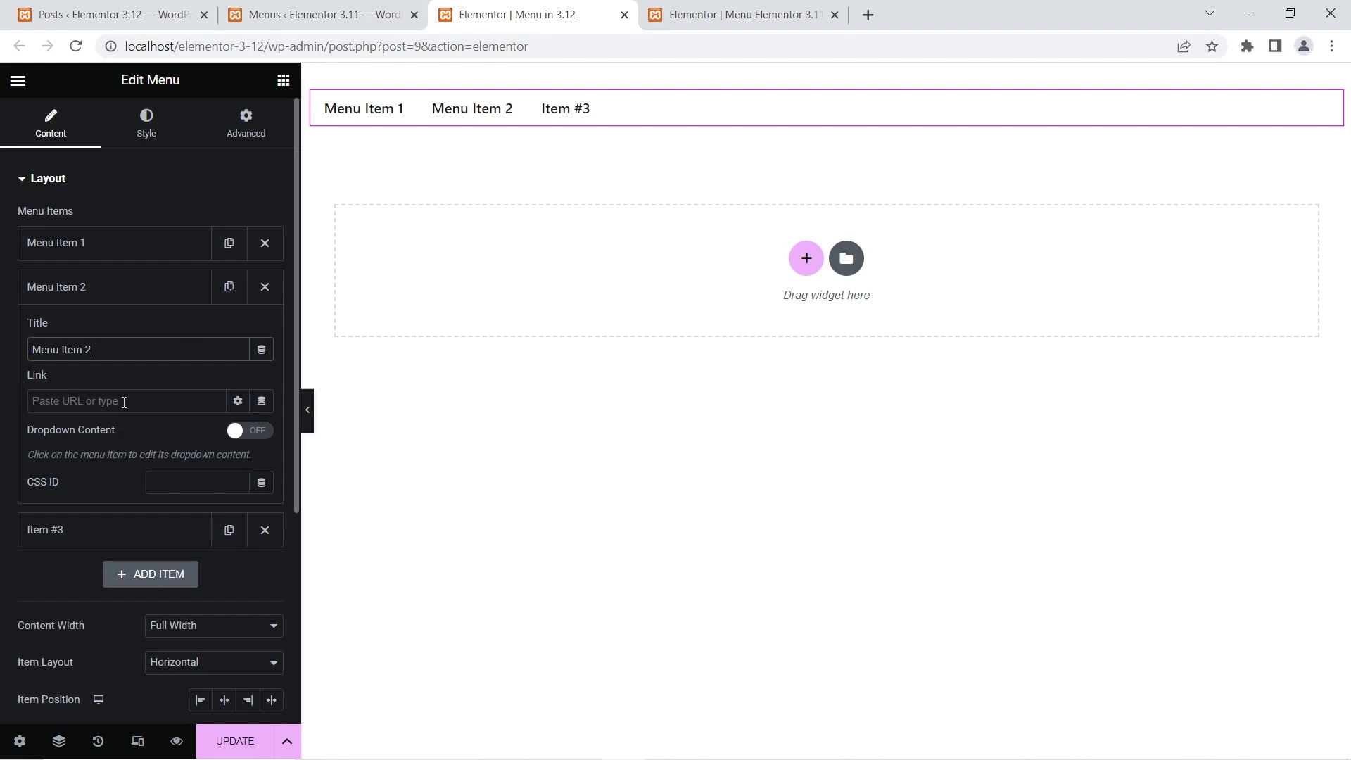
click(240, 402)
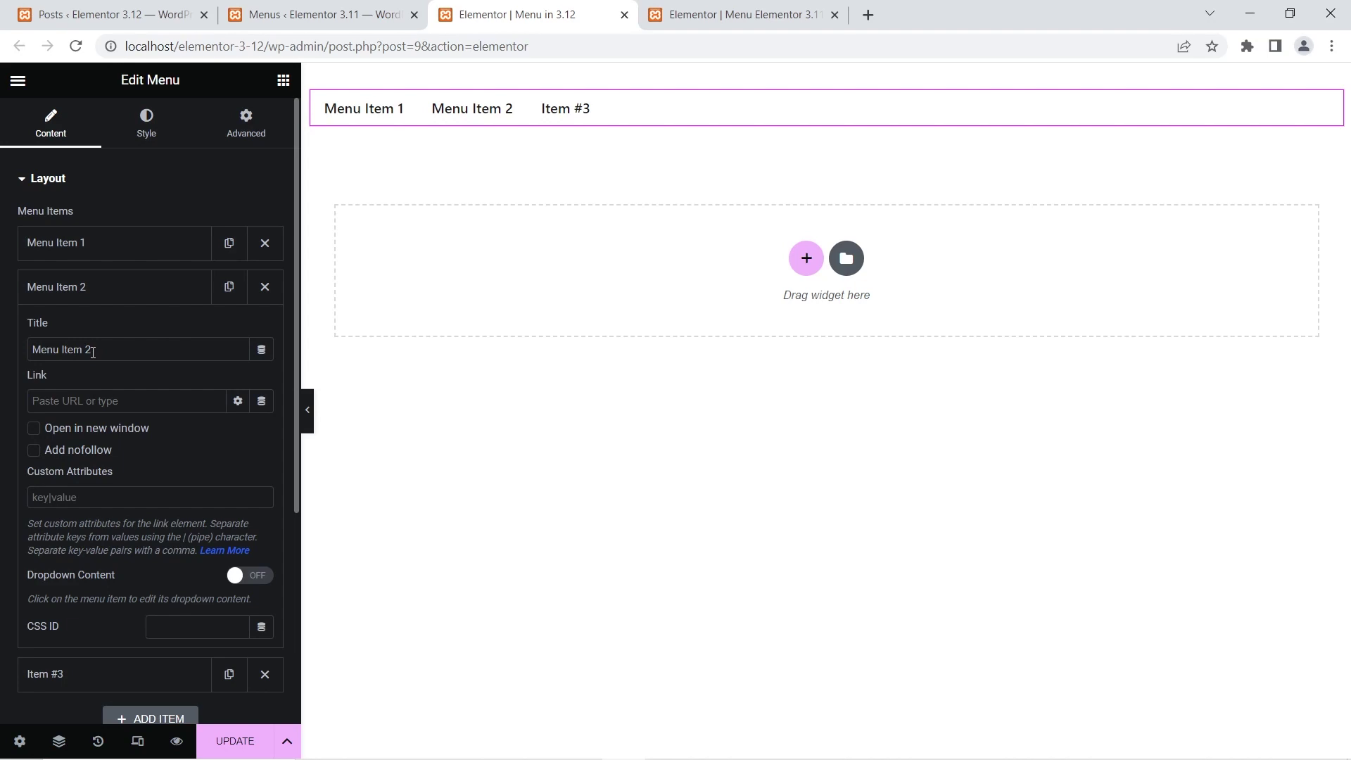
scroll(92, 366, down, 3)
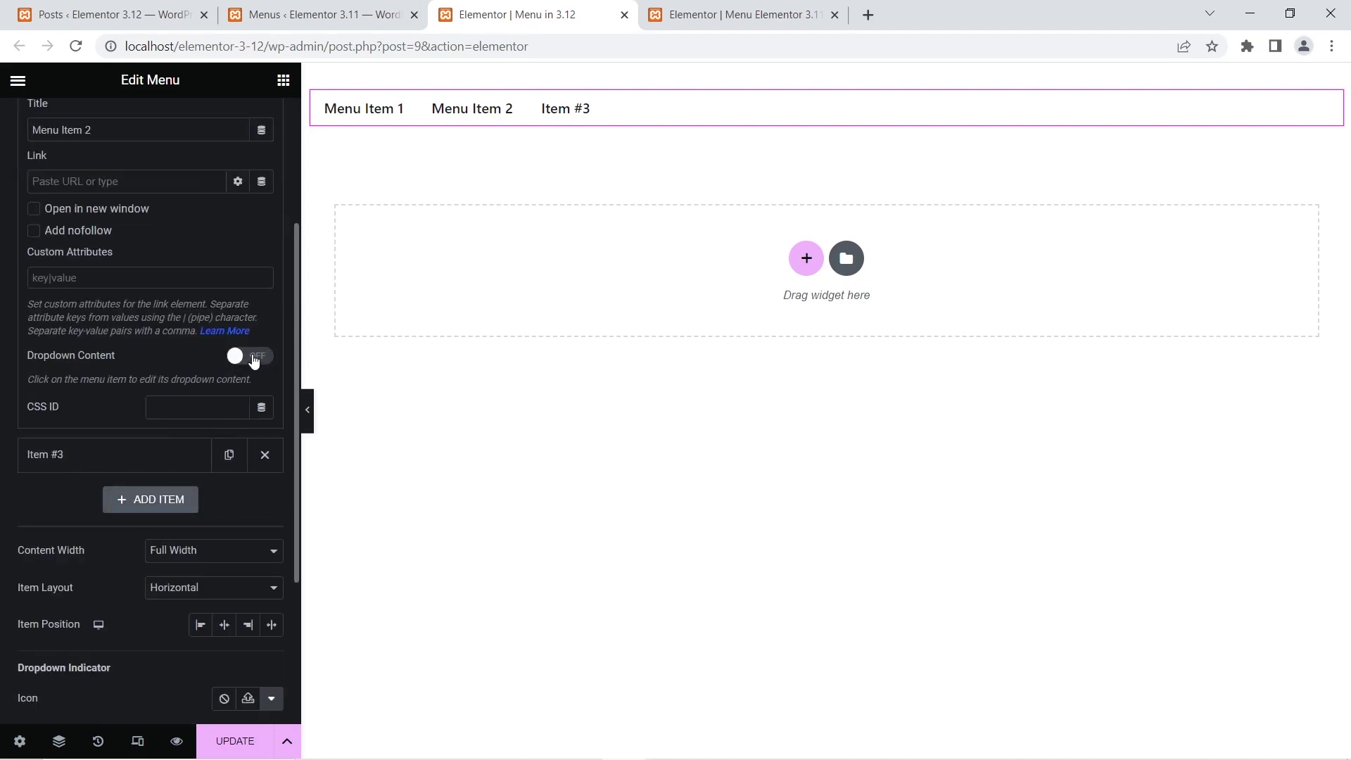
Open the third menu item's settings and add a fourth item to the menu.
click(94, 459)
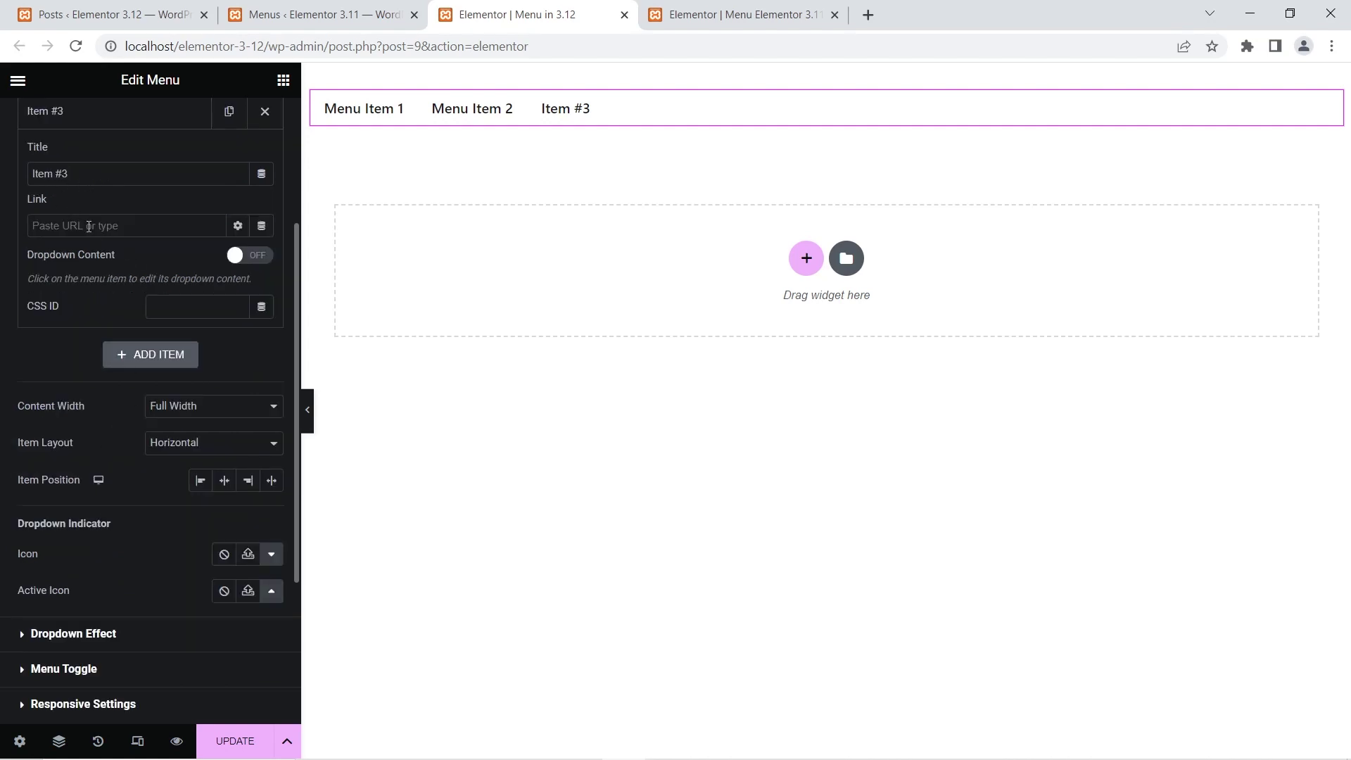
click(139, 356)
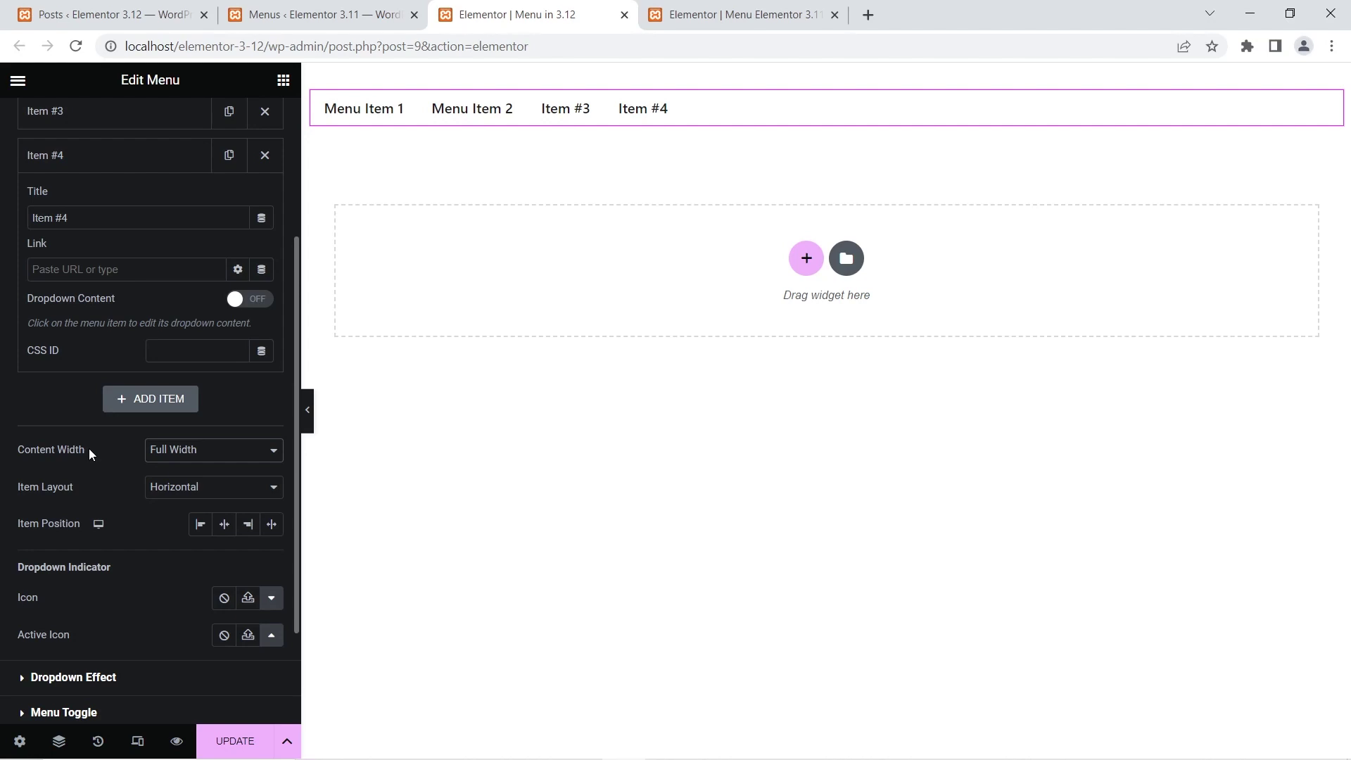
Try the Fit To Content option for the menu's content width and return it to Full Width.
click(171, 454)
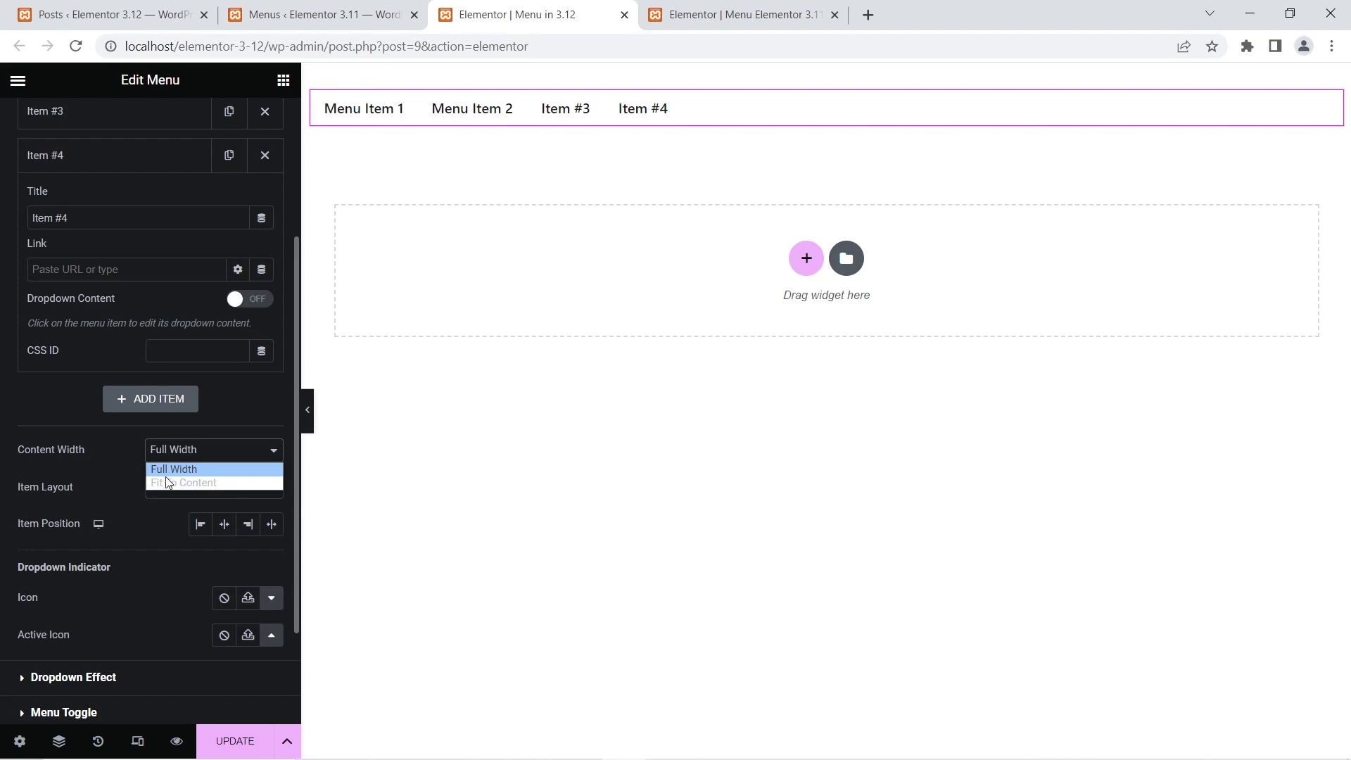
click(107, 452)
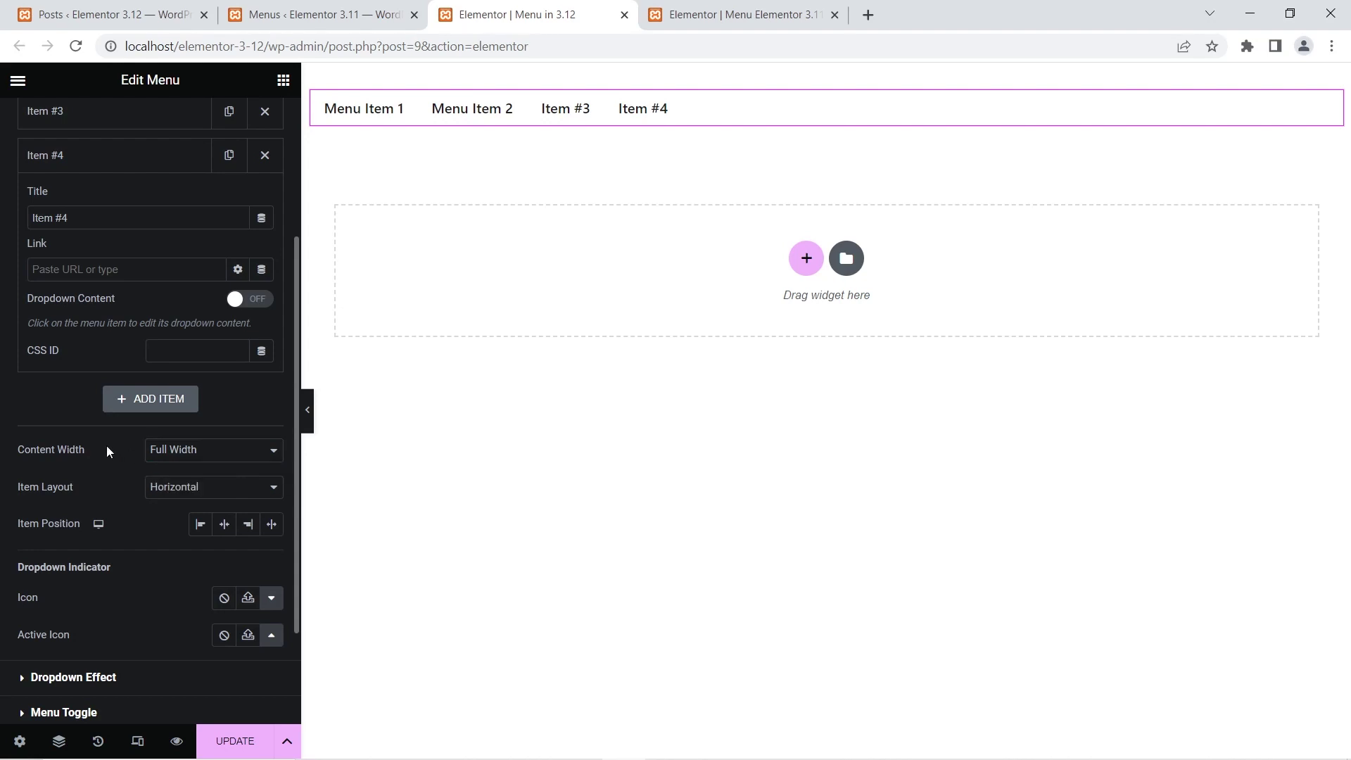
click(220, 456)
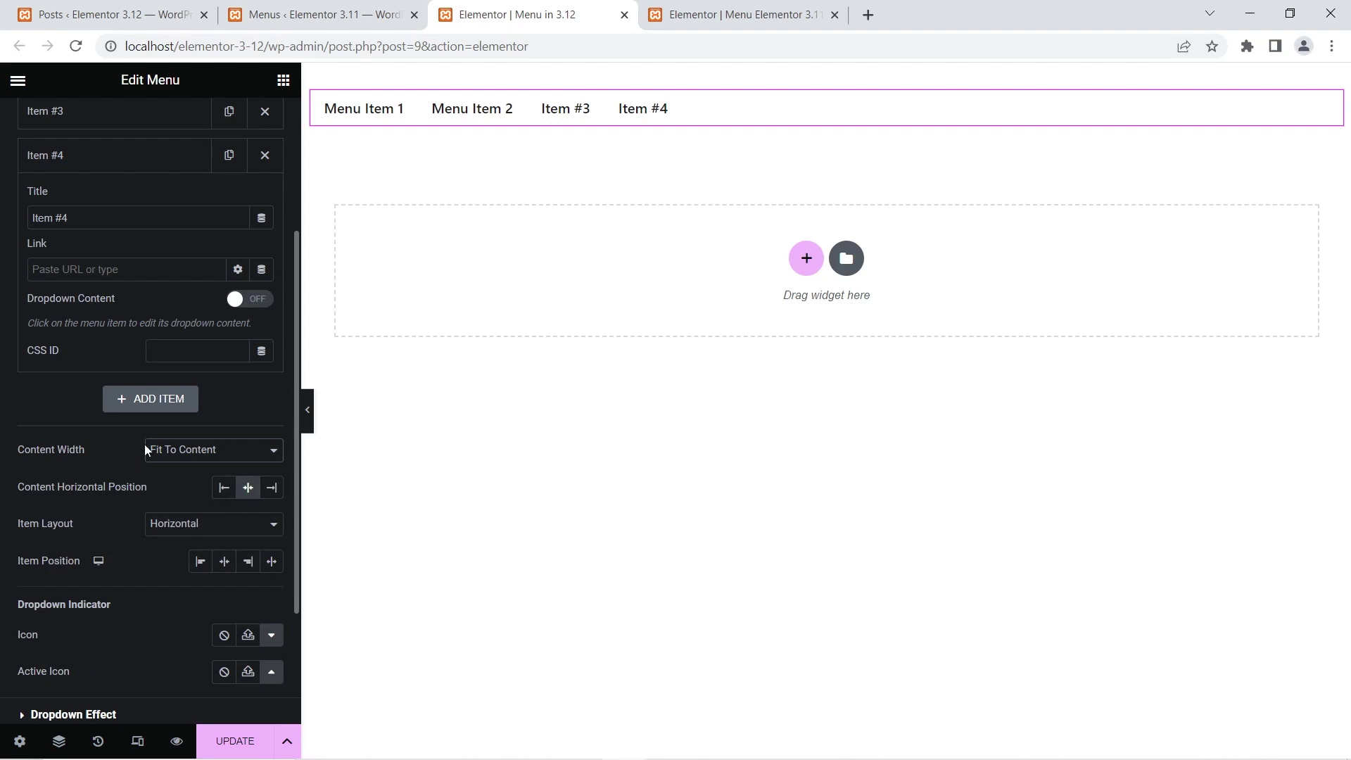
click(177, 454)
click(185, 468)
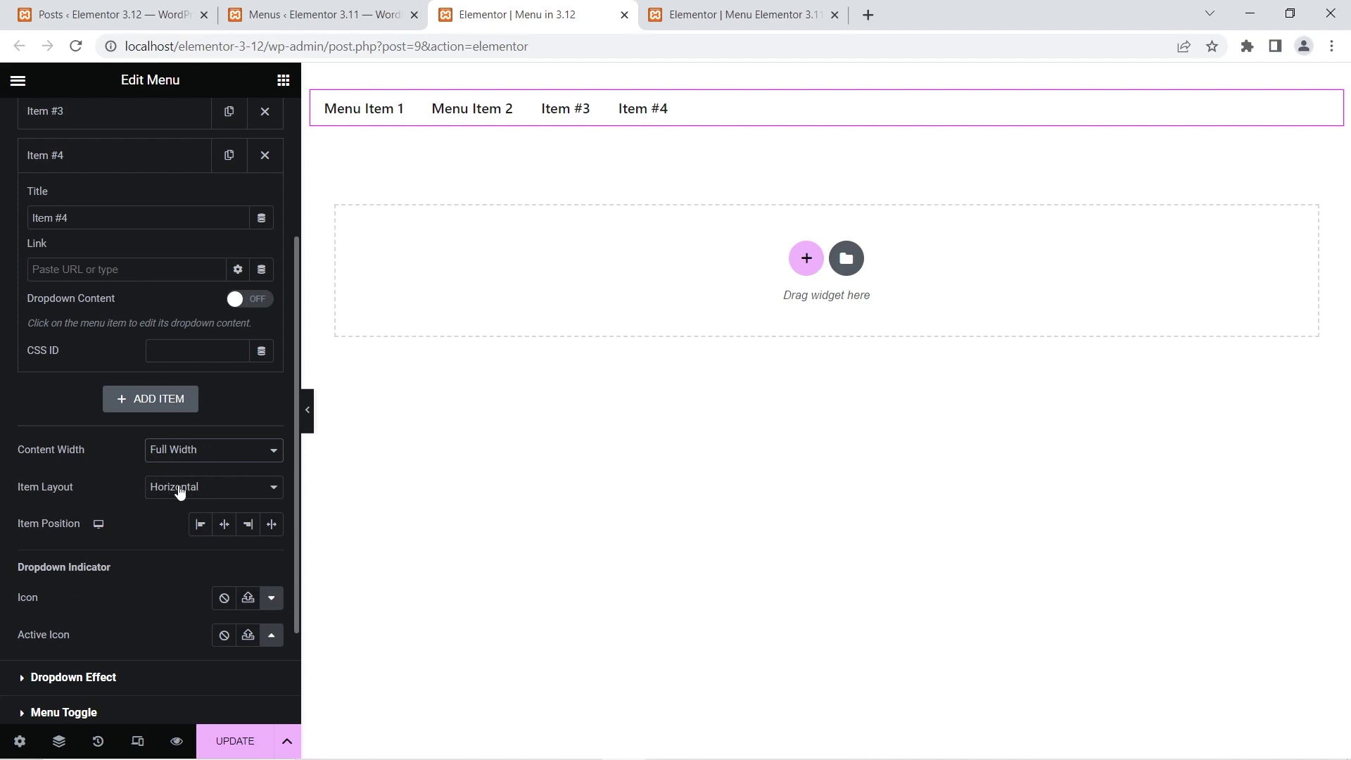
Try the Center, End and Stretch item positions on the menu and clear the position choice again.
click(226, 533)
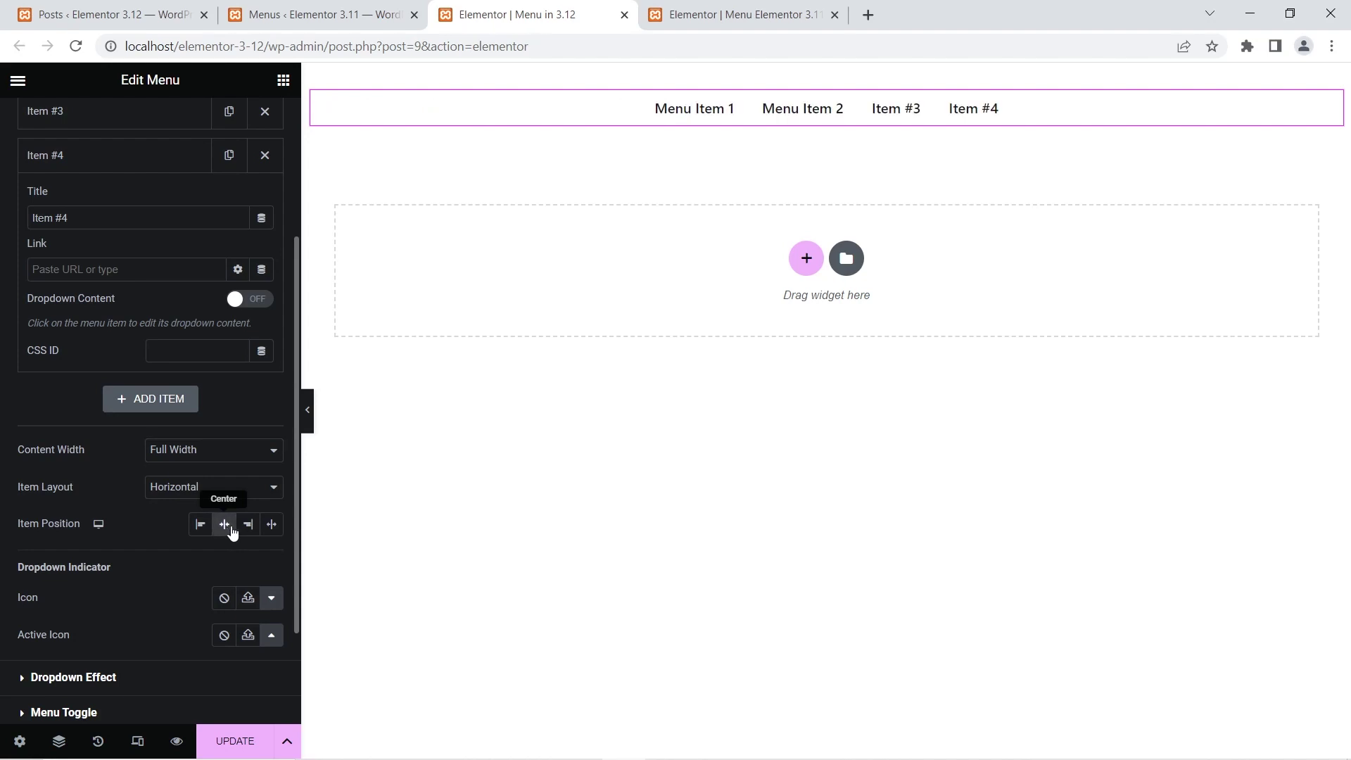
click(249, 527)
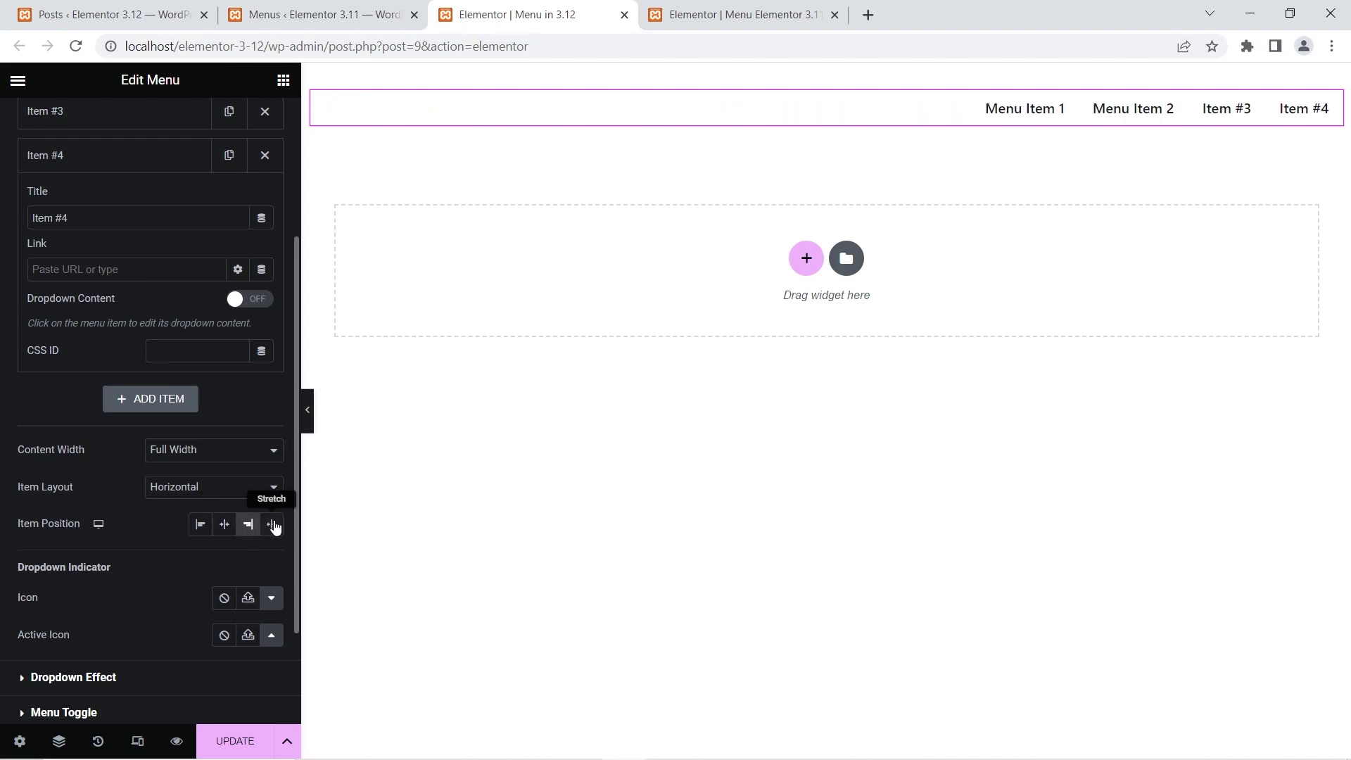
click(273, 528)
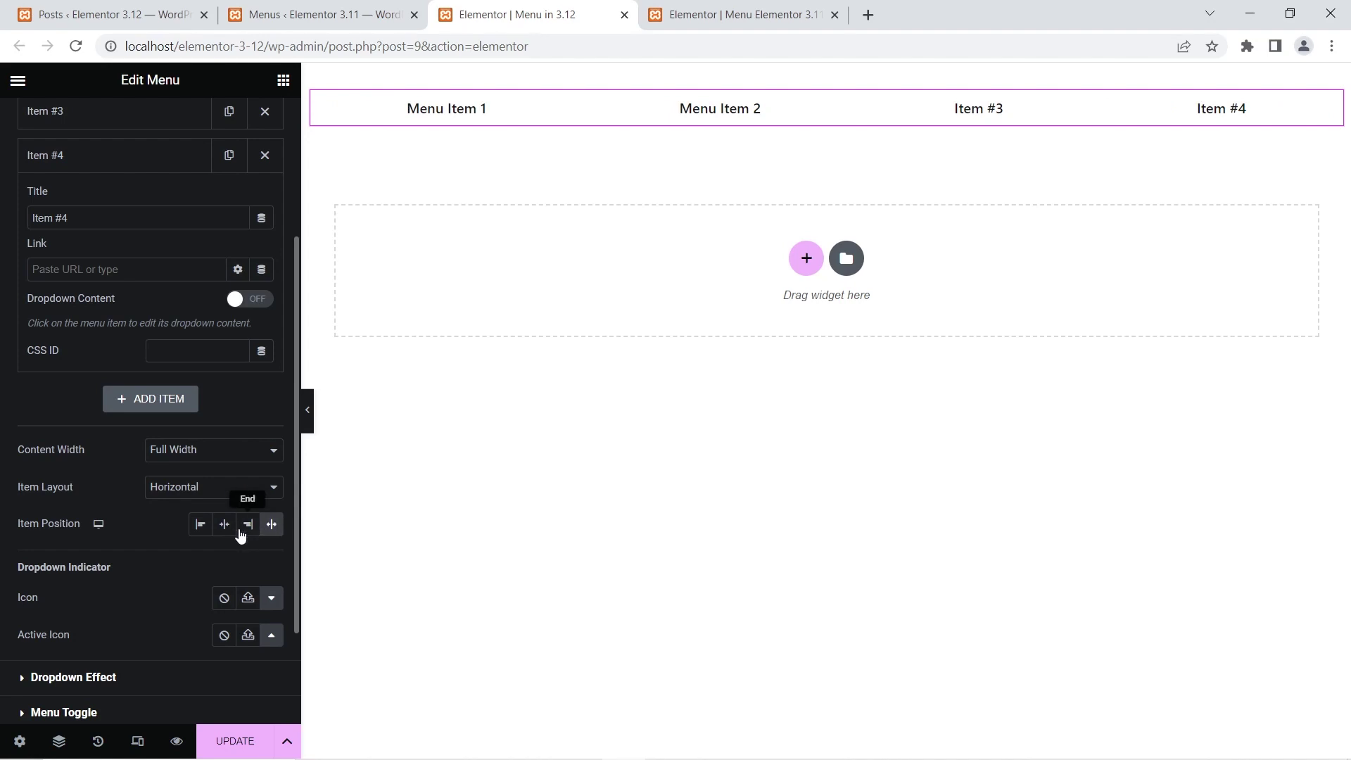
click(274, 530)
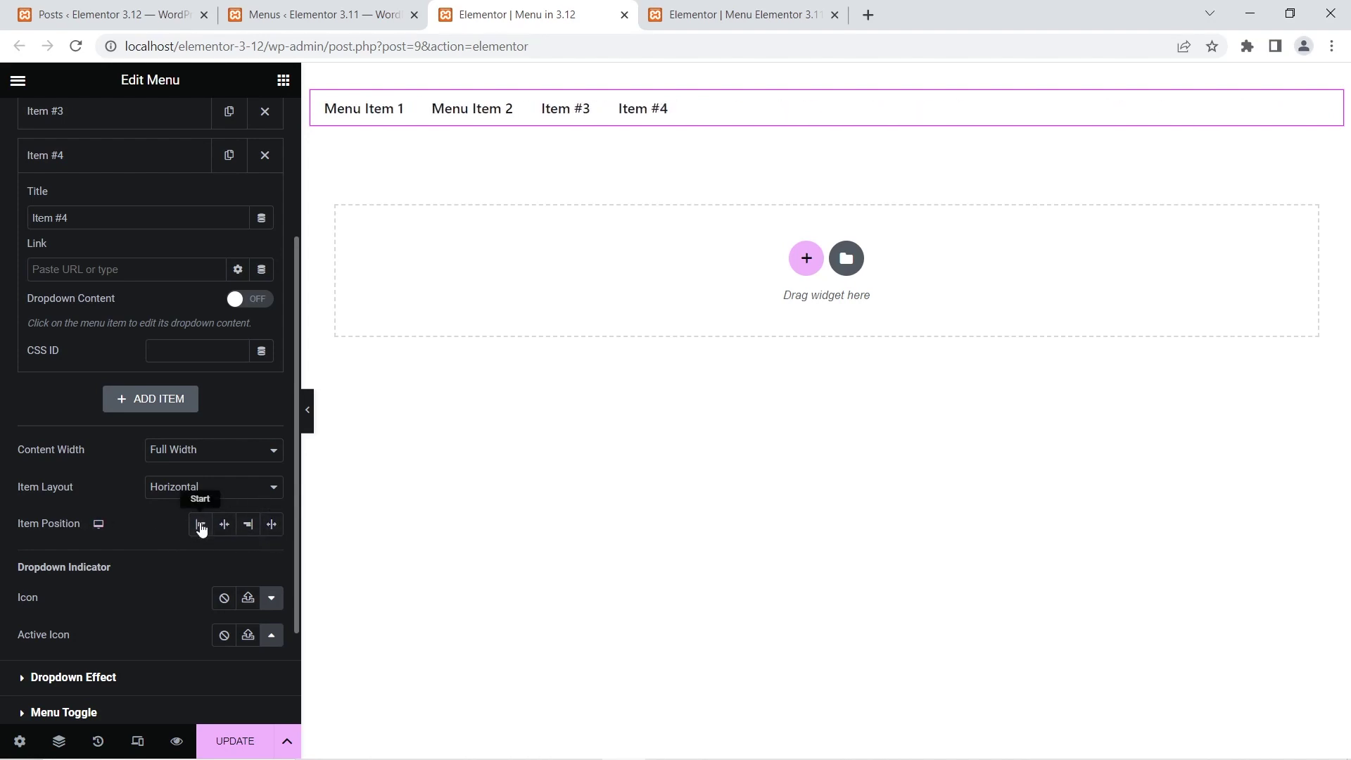
Examine the recommended library icons for the dropdown indicator's Icon and Active Icon, closing the library each time.
scroll(145, 531, down, 2)
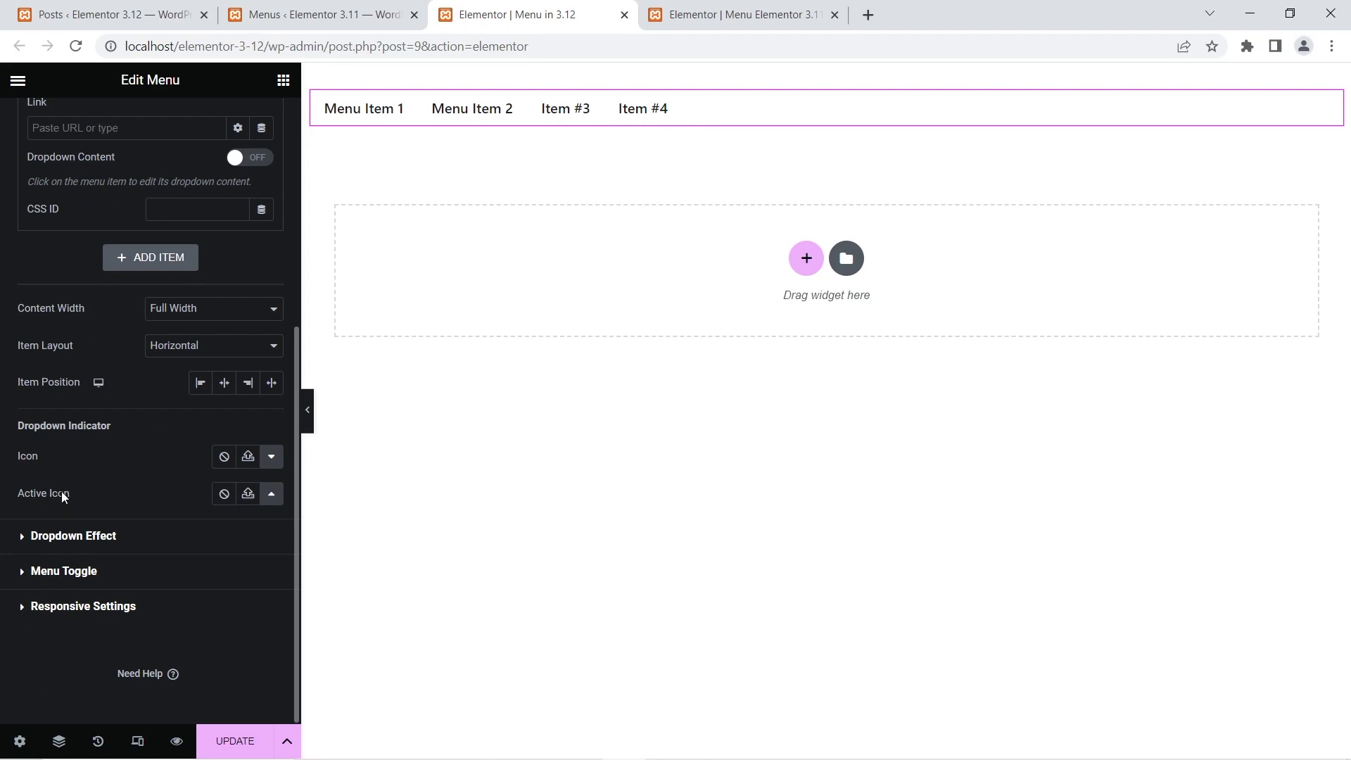
click(271, 457)
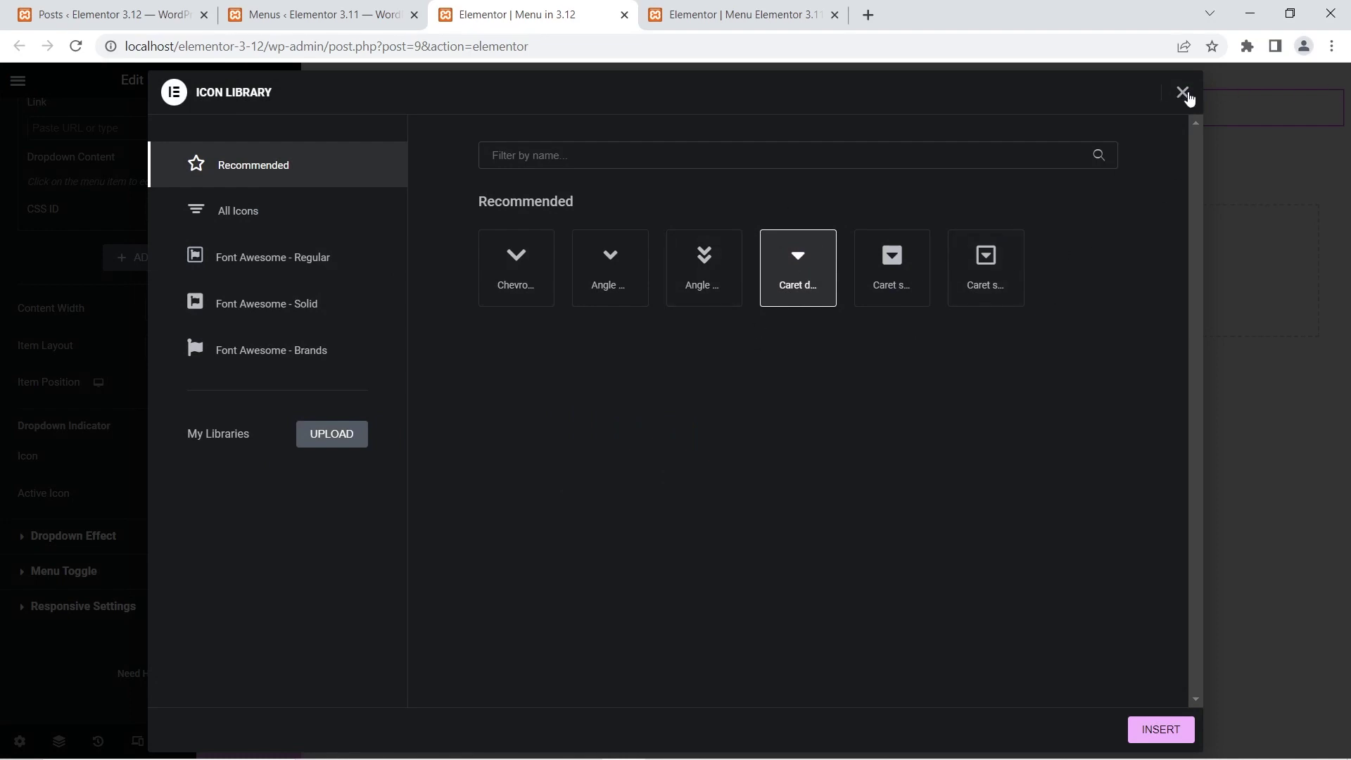
click(1183, 94)
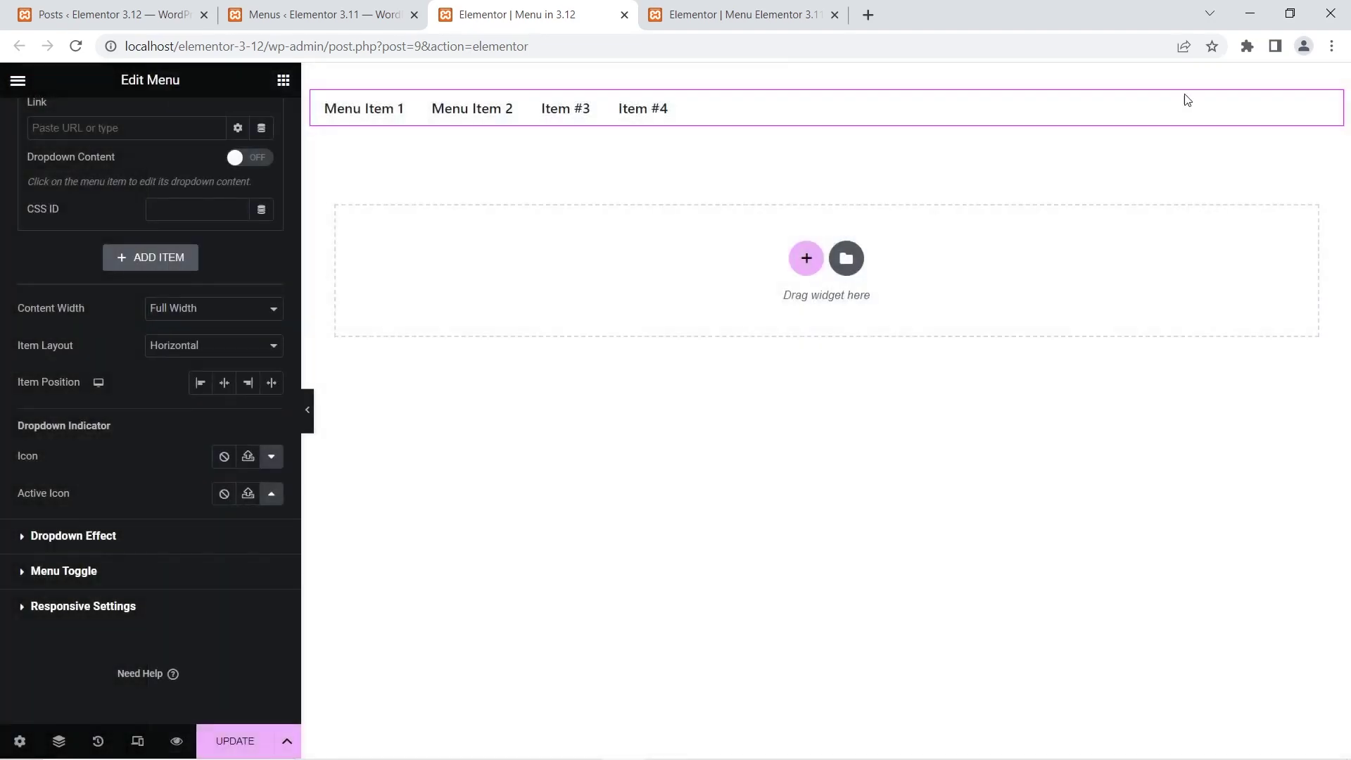
click(271, 496)
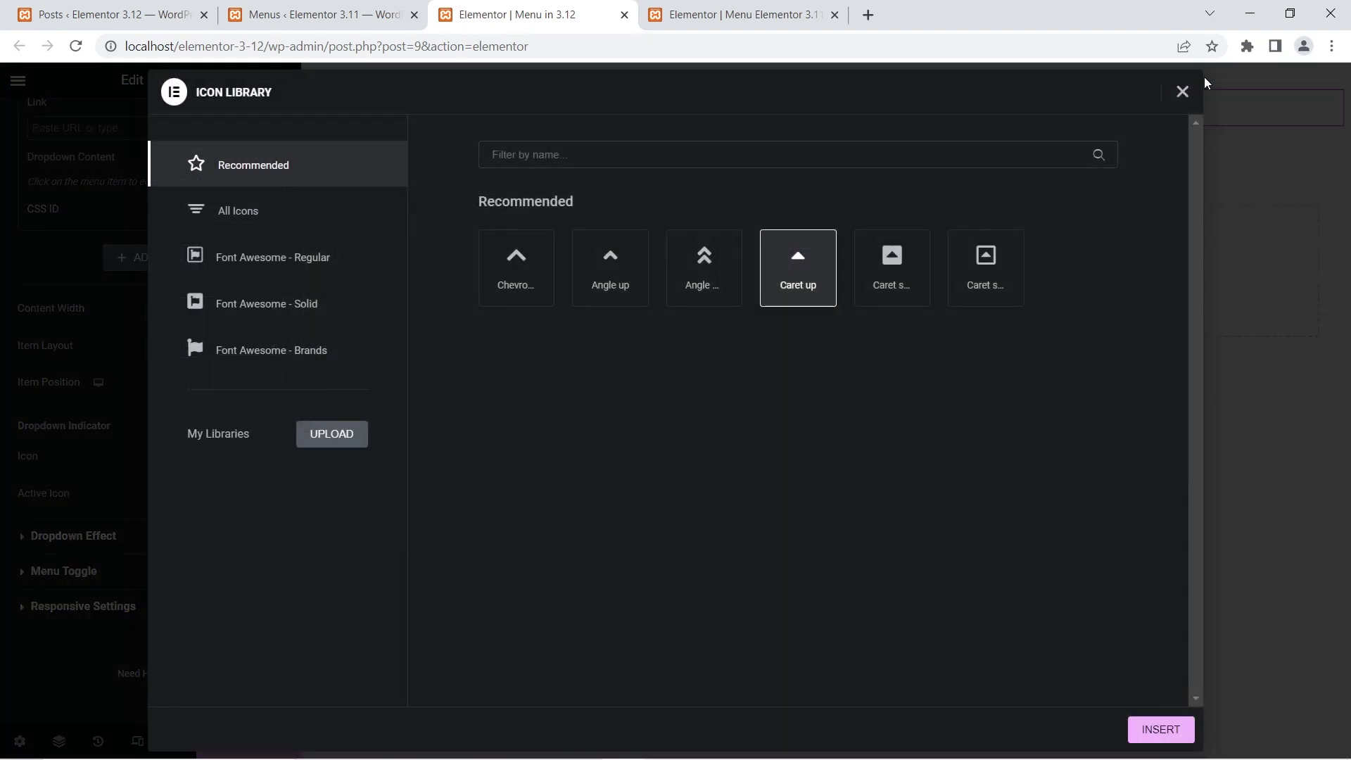
click(1183, 94)
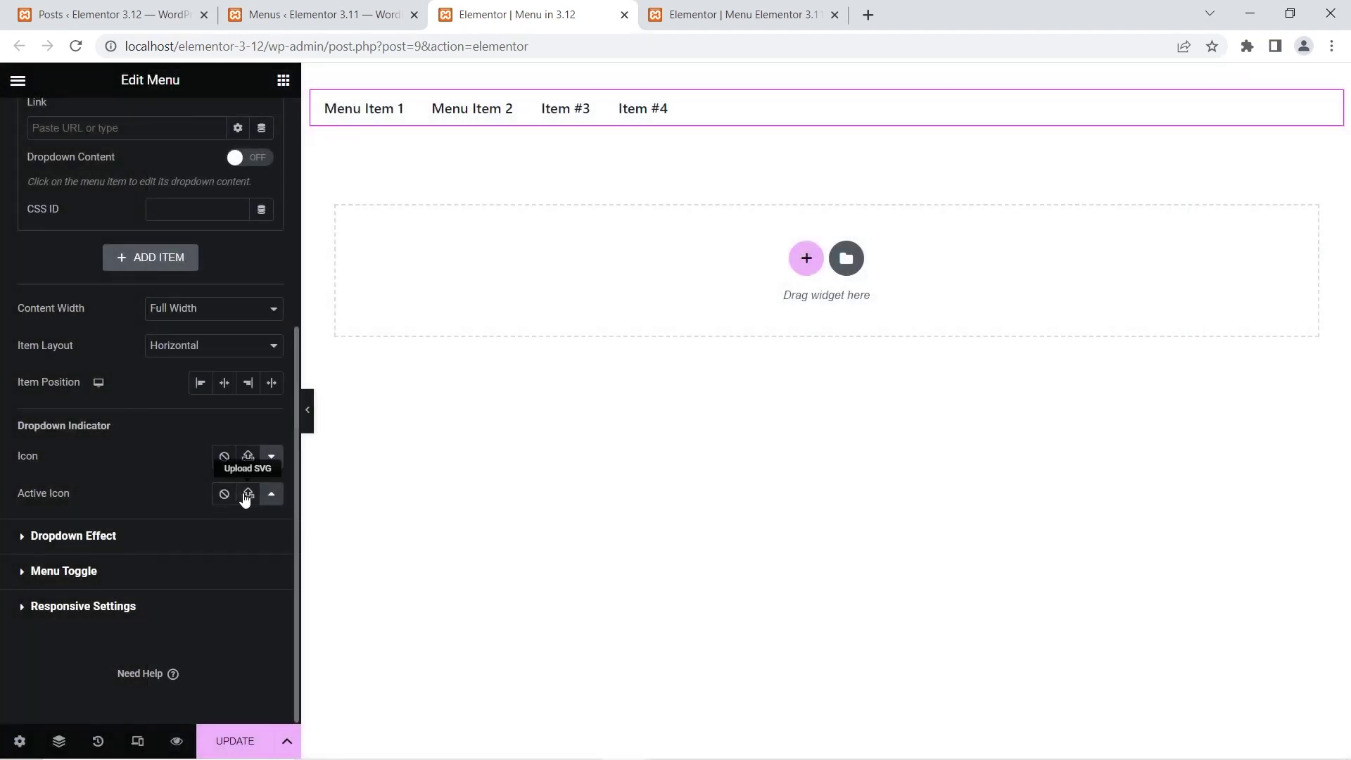
Examine the media library's SVG files available for the dropdown indicator's Active Icon and close the library without inserting one.
click(246, 495)
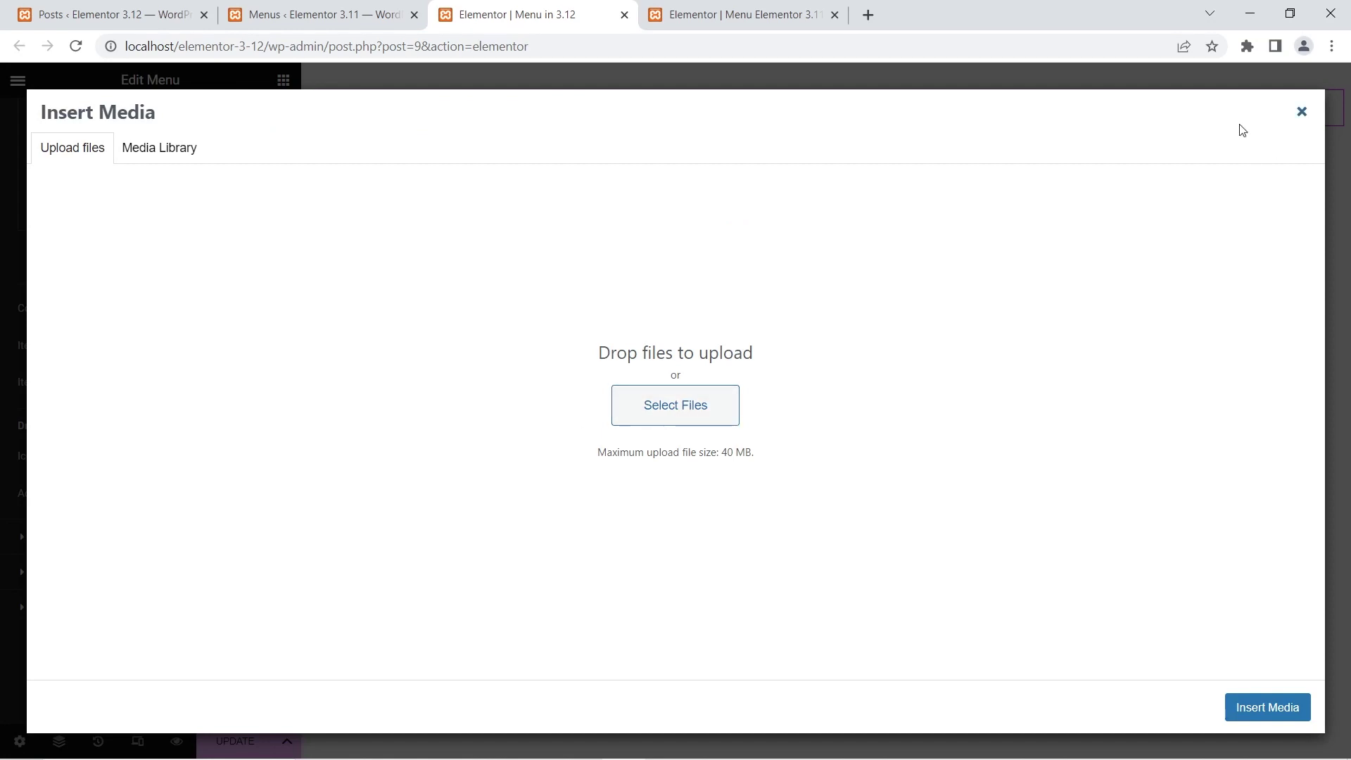
click(138, 149)
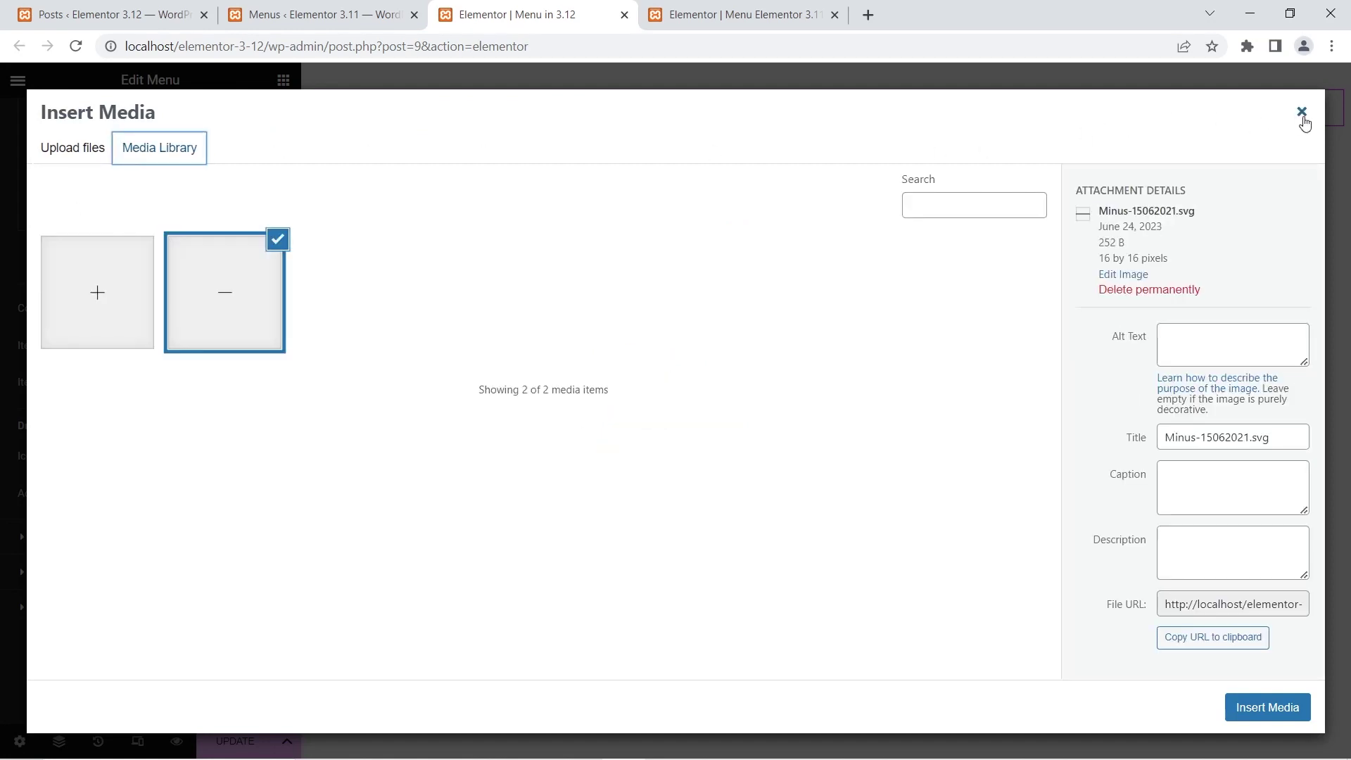
click(1302, 113)
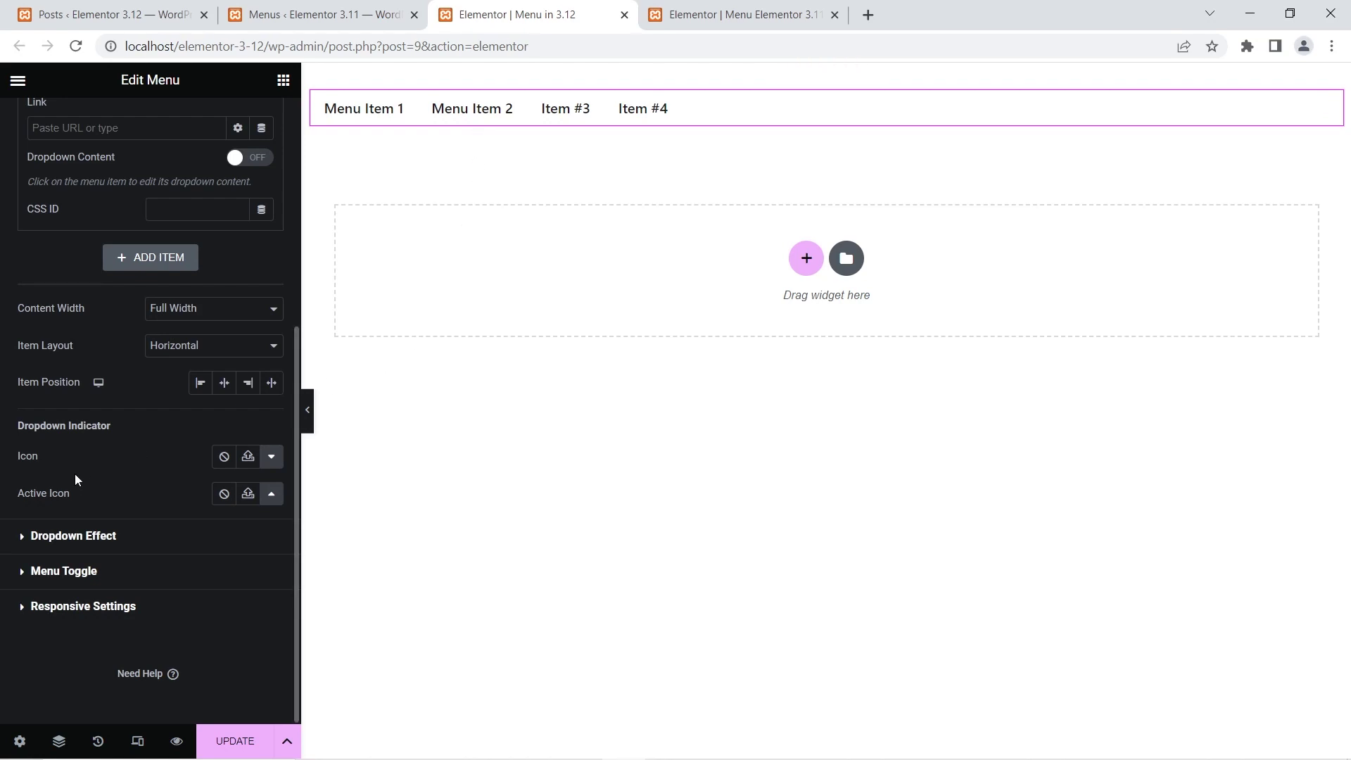
Examine the menu's Dropdown Effect, Menu Toggle and Responsive Settings options, and return to the Layout options.
click(67, 535)
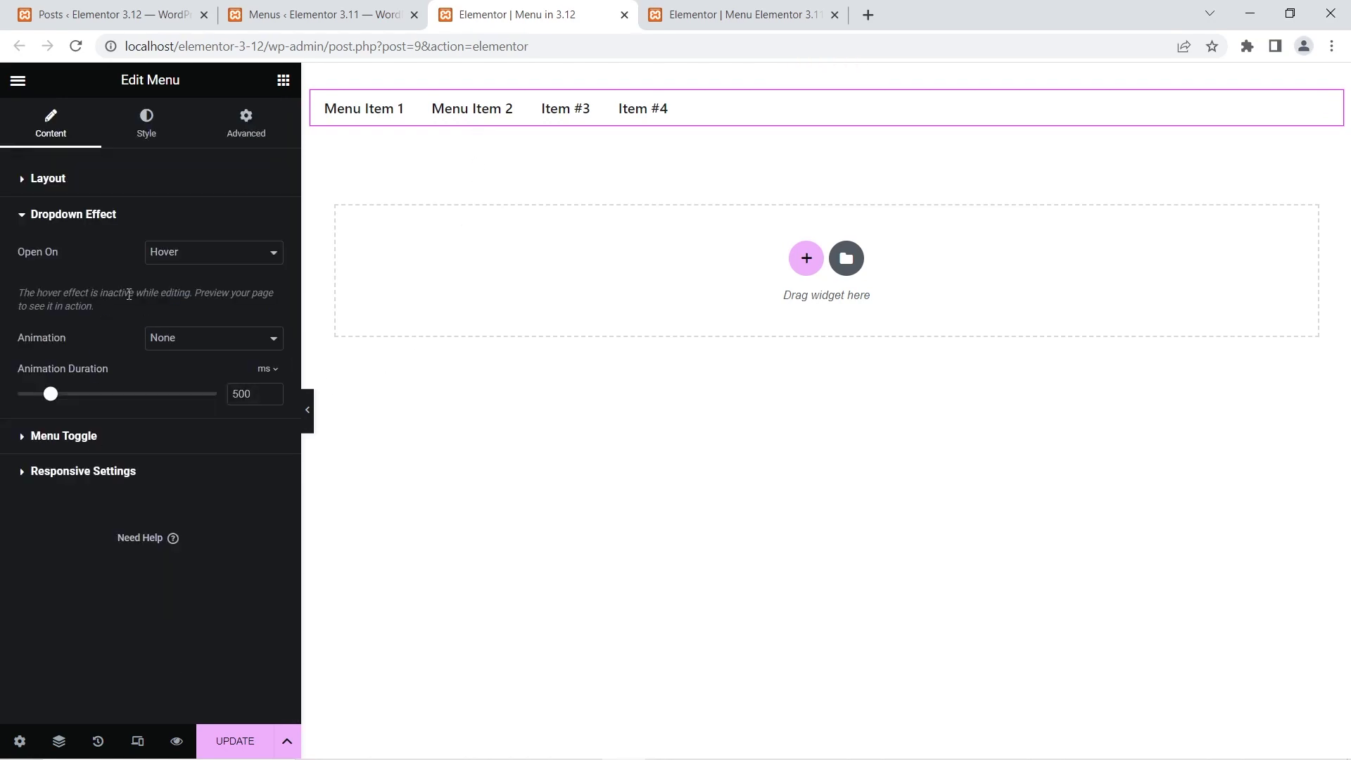
click(59, 442)
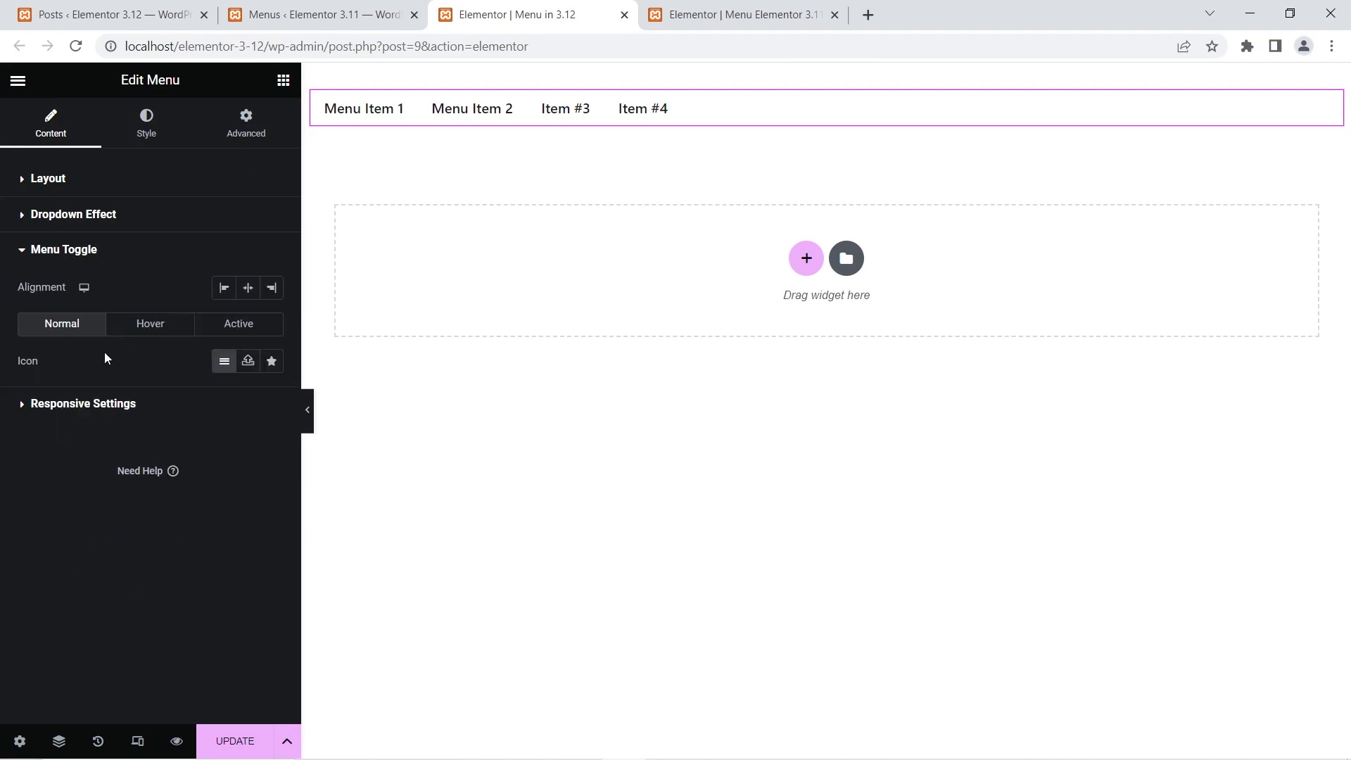
click(73, 402)
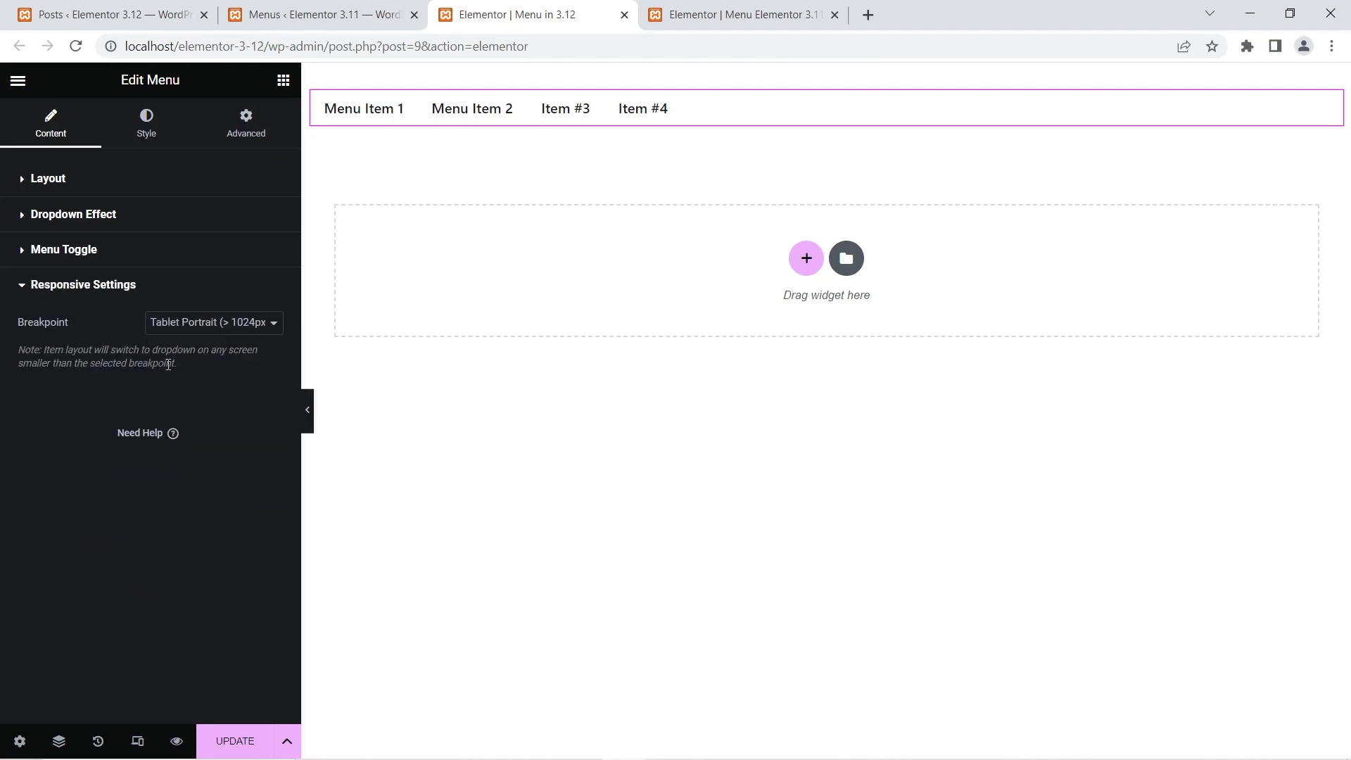
click(84, 190)
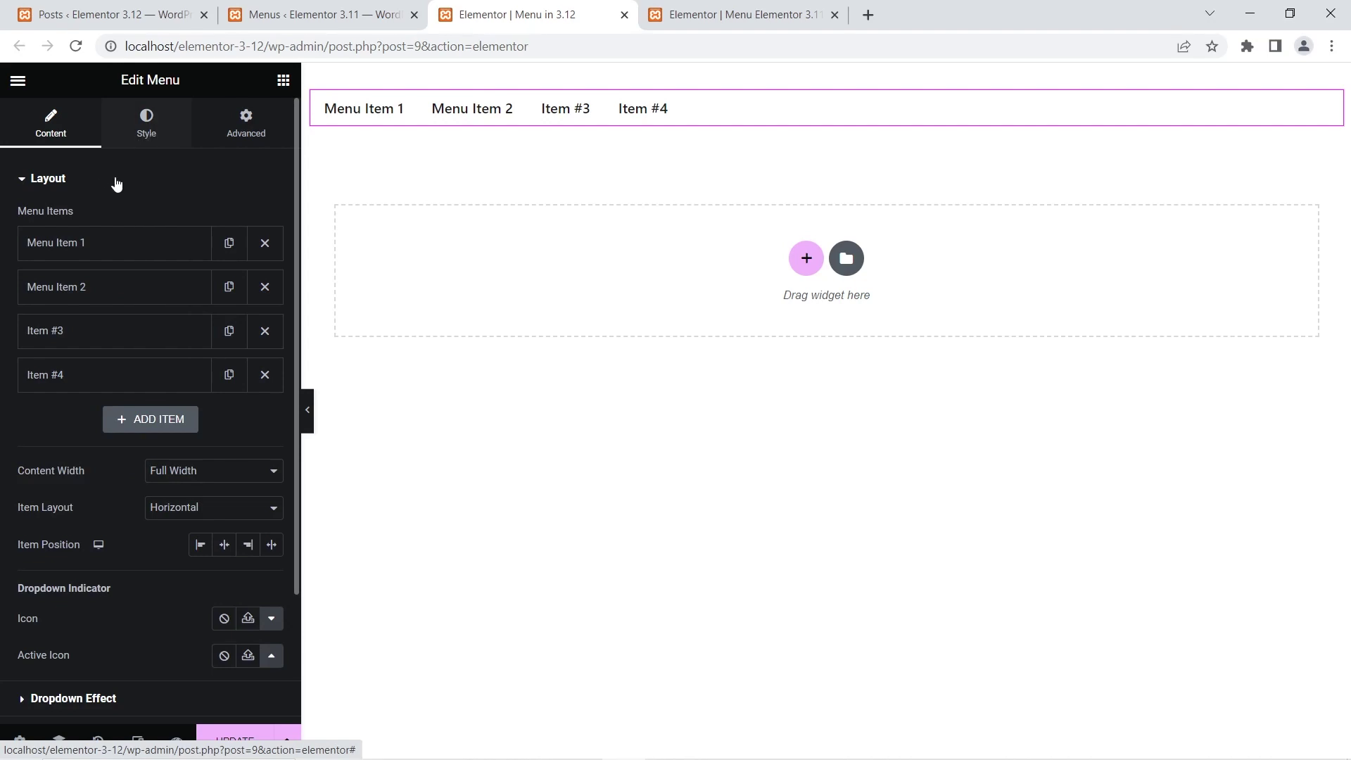
Examine the menu widget's style settings for the menu items.
click(147, 123)
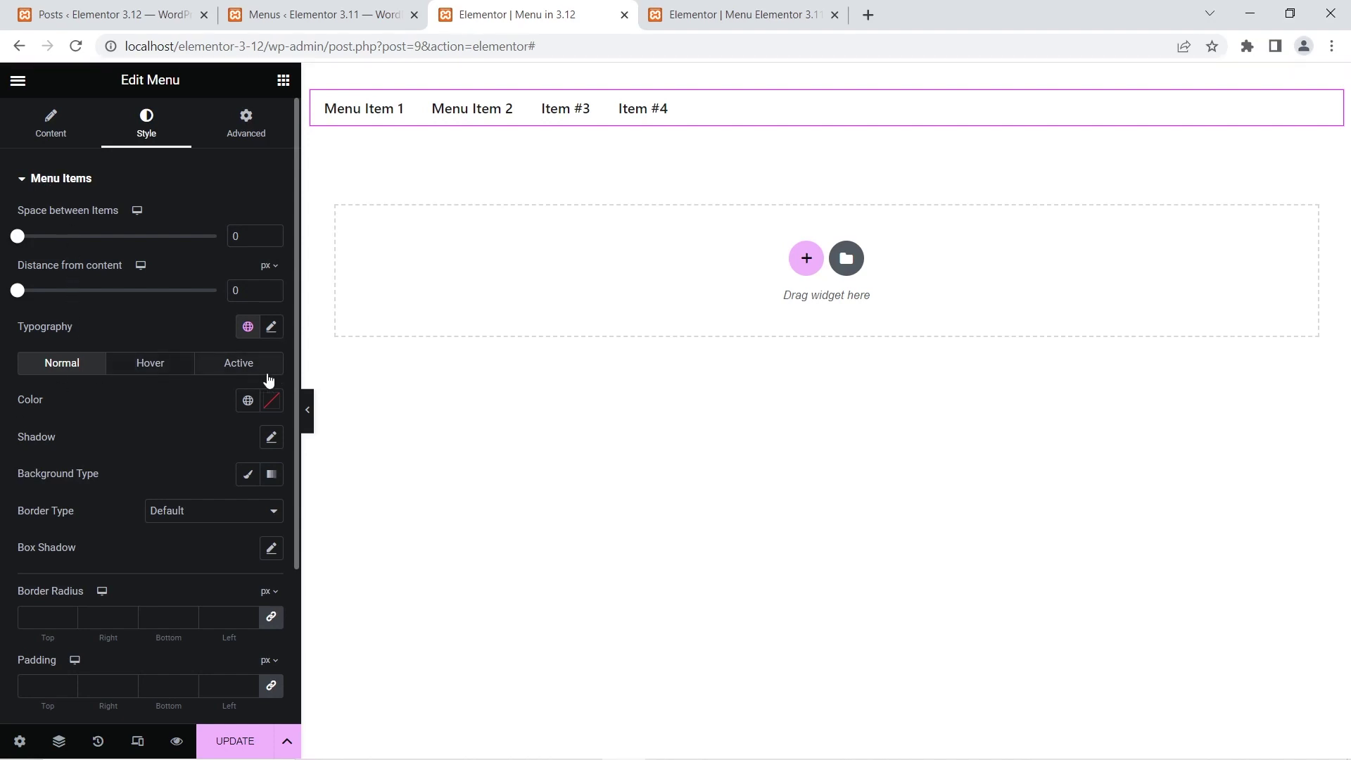
scroll(266, 379, down, 3)
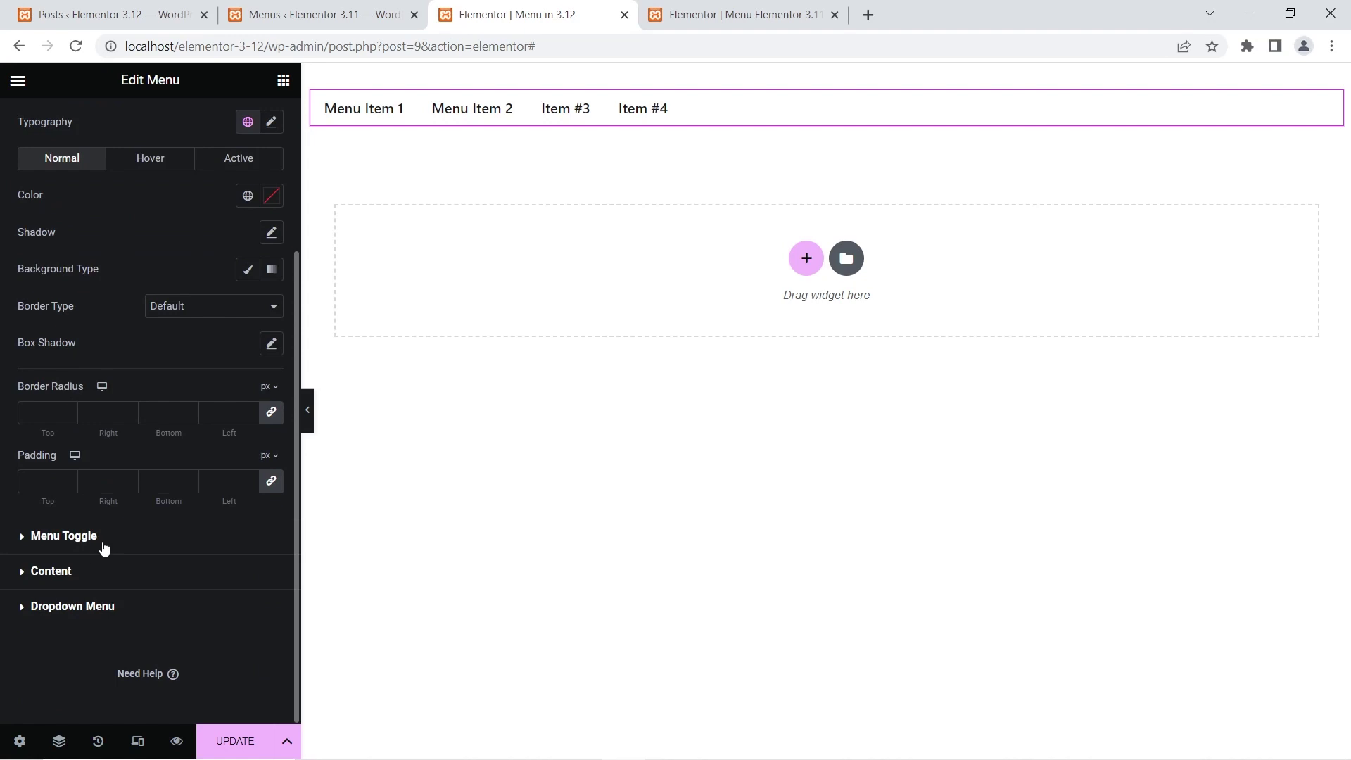
scroll(101, 541, up, 3)
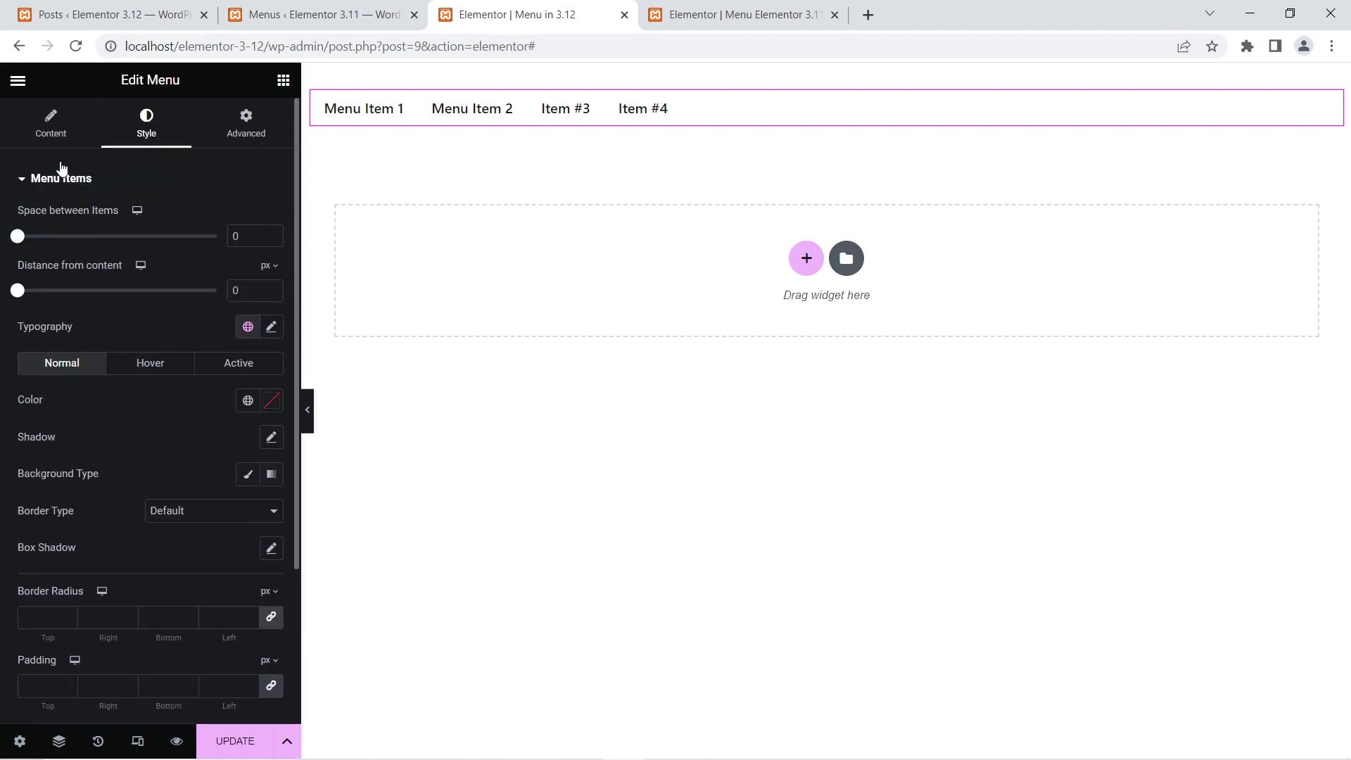
Turn on Dropdown Content for Menu Item 1 and open its dropdown area on the canvas.
click(49, 127)
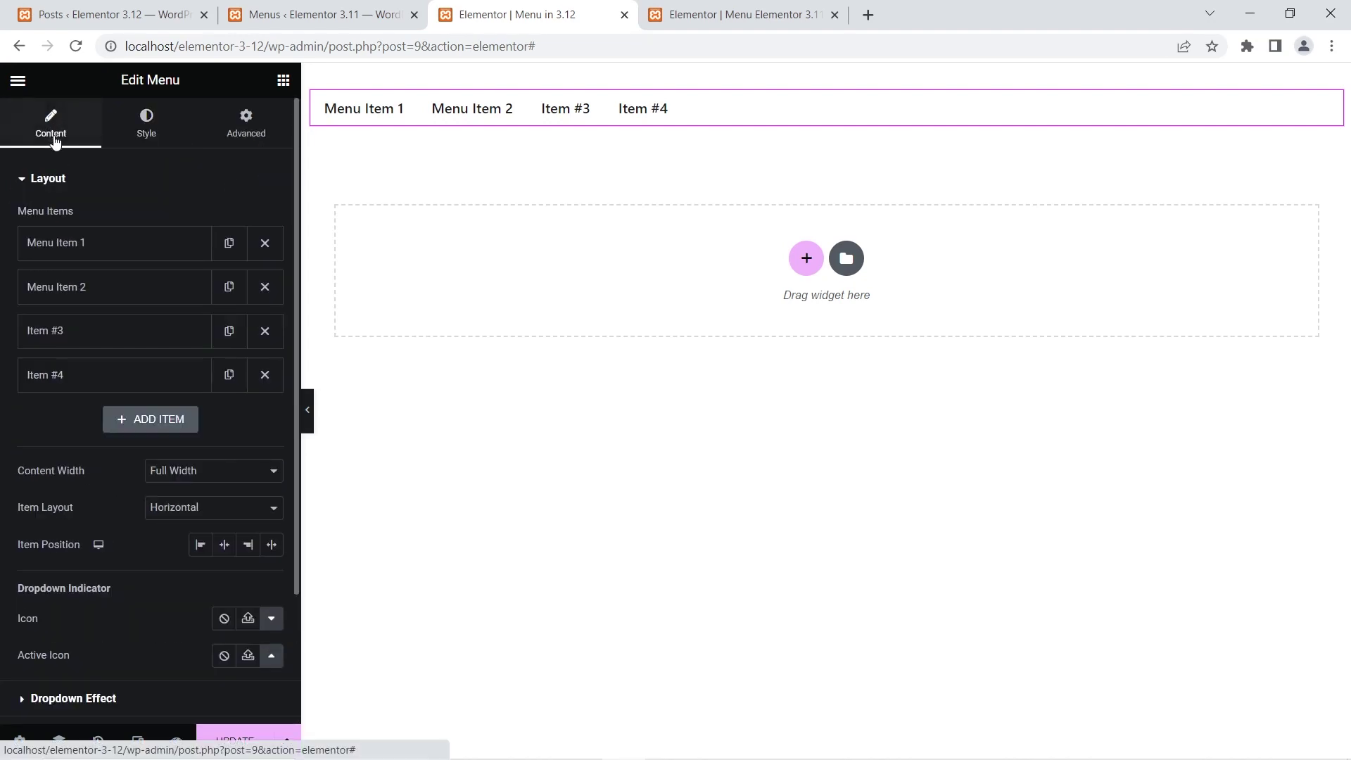
click(94, 239)
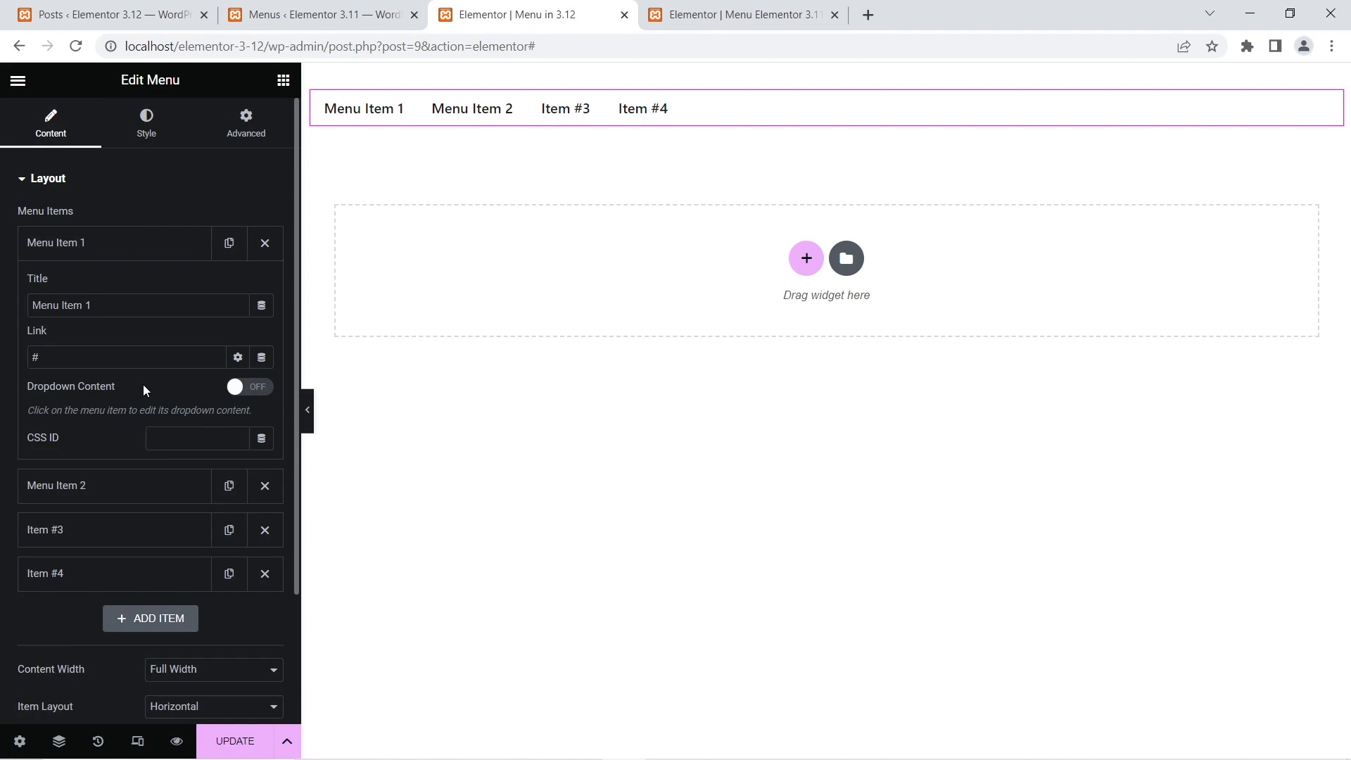
click(255, 392)
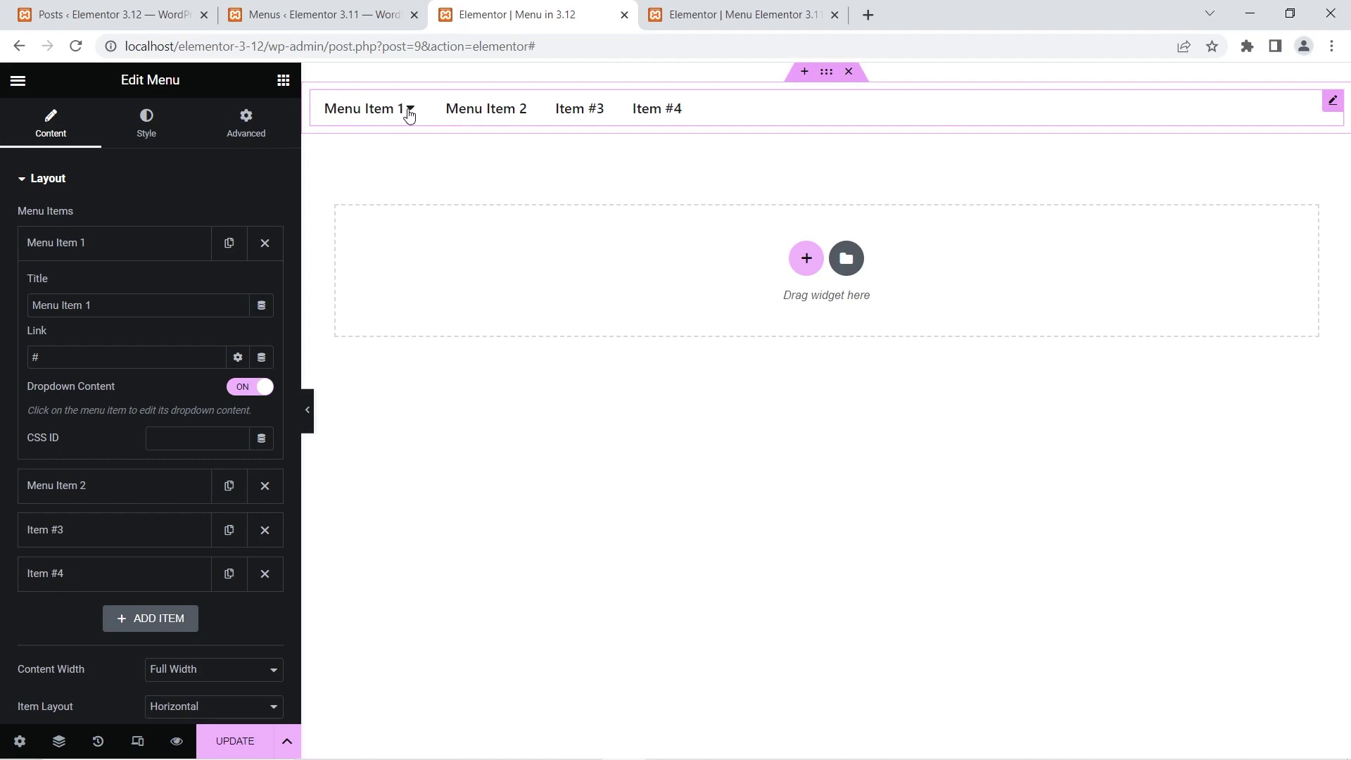
click(408, 113)
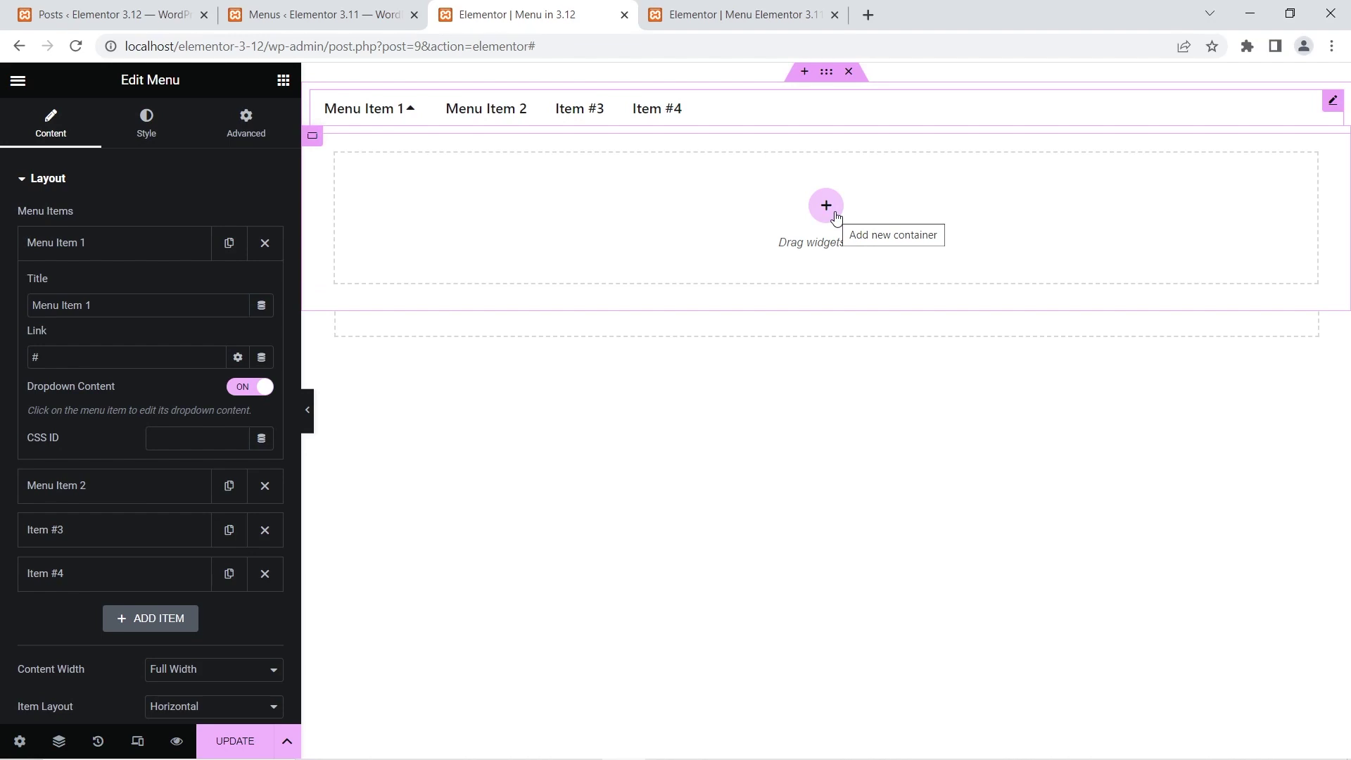
Add two containers inside Menu Item 1's dropdown area and duplicate the second one to make three.
click(283, 80)
drag(80, 288, 769, 217)
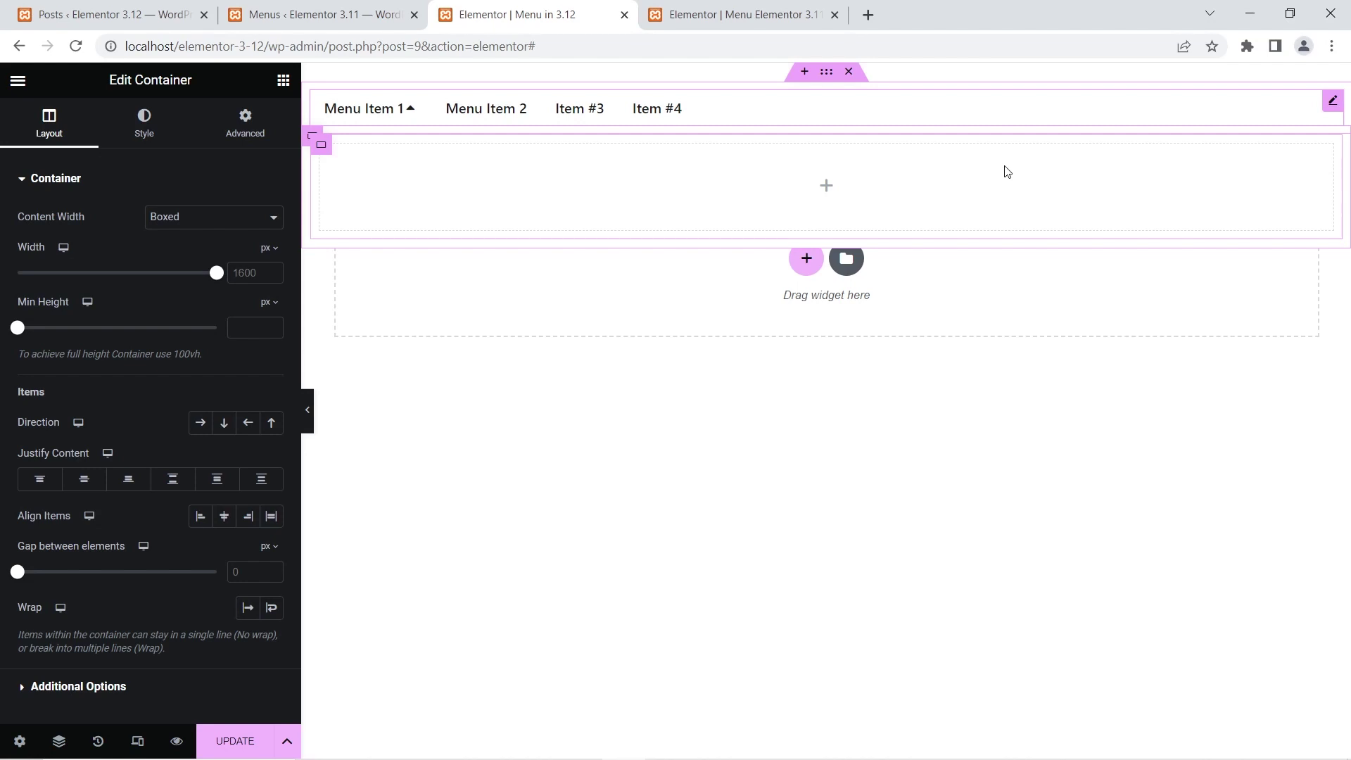
click(284, 80)
drag(91, 300, 759, 236)
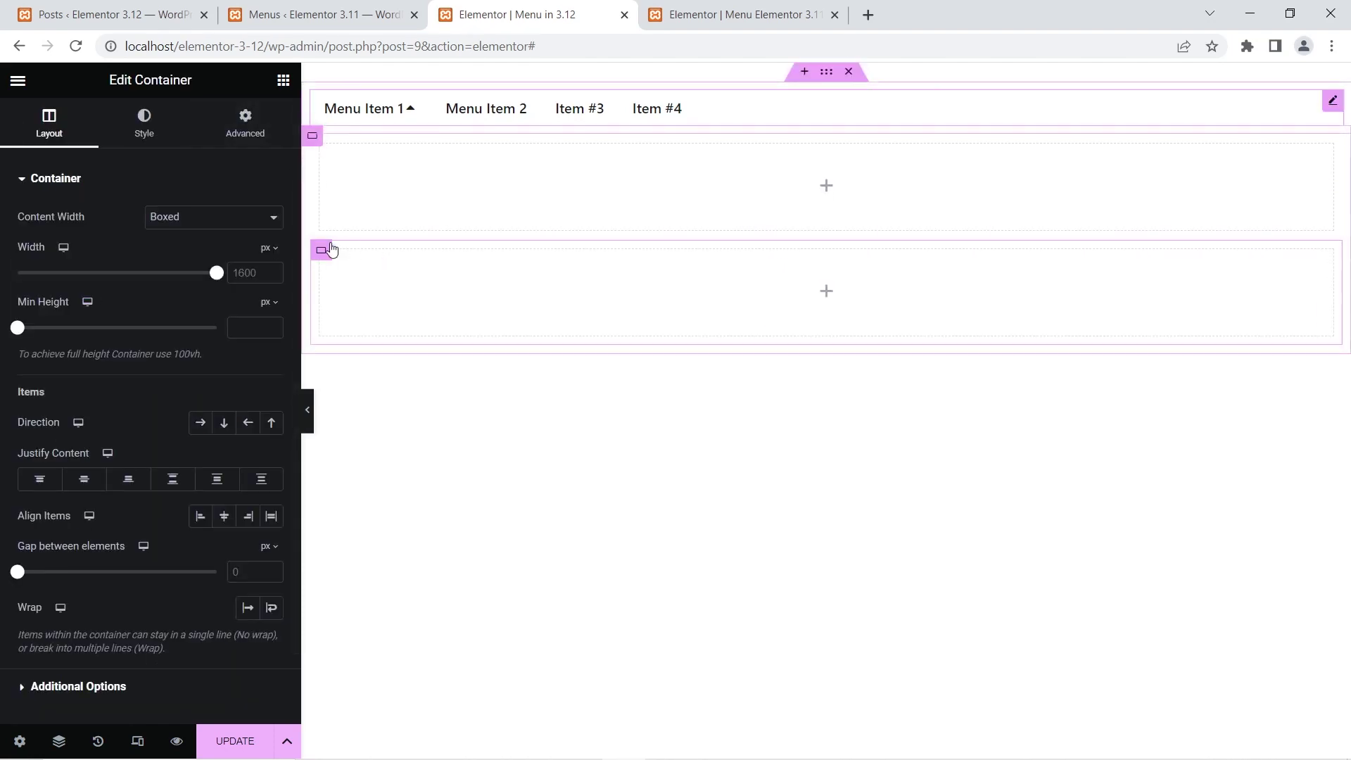
right_click(325, 249)
click(383, 287)
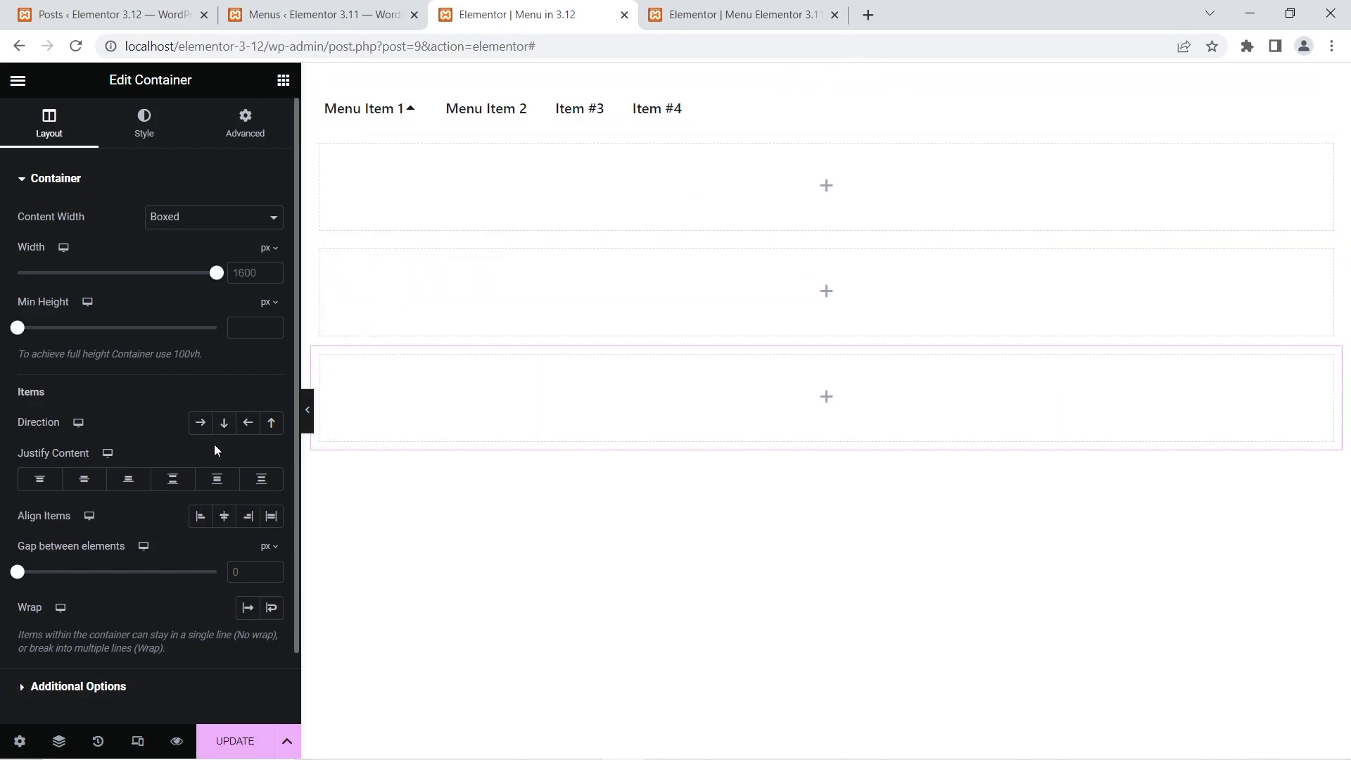
Set the dropdown's parent container direction to Row - horizontal so the three inner containers sit side by side.
click(199, 424)
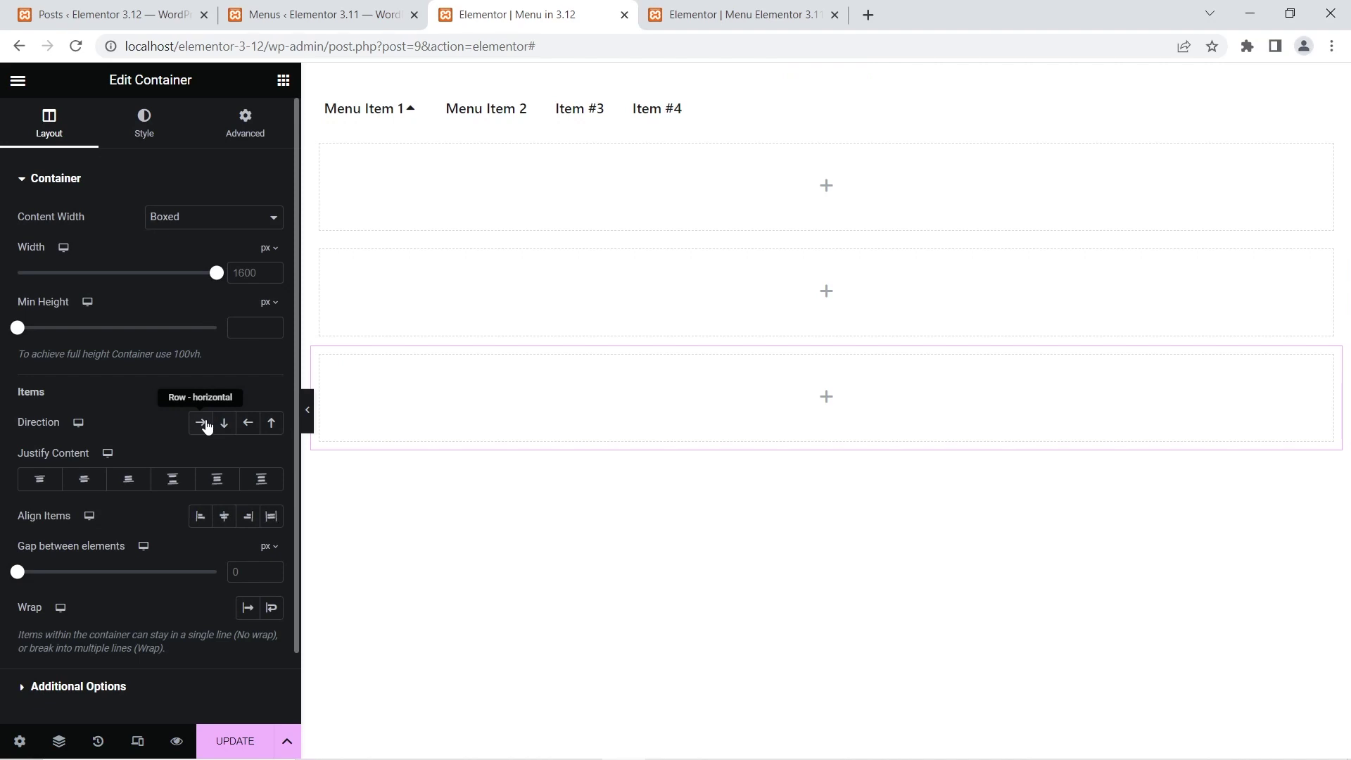
click(197, 424)
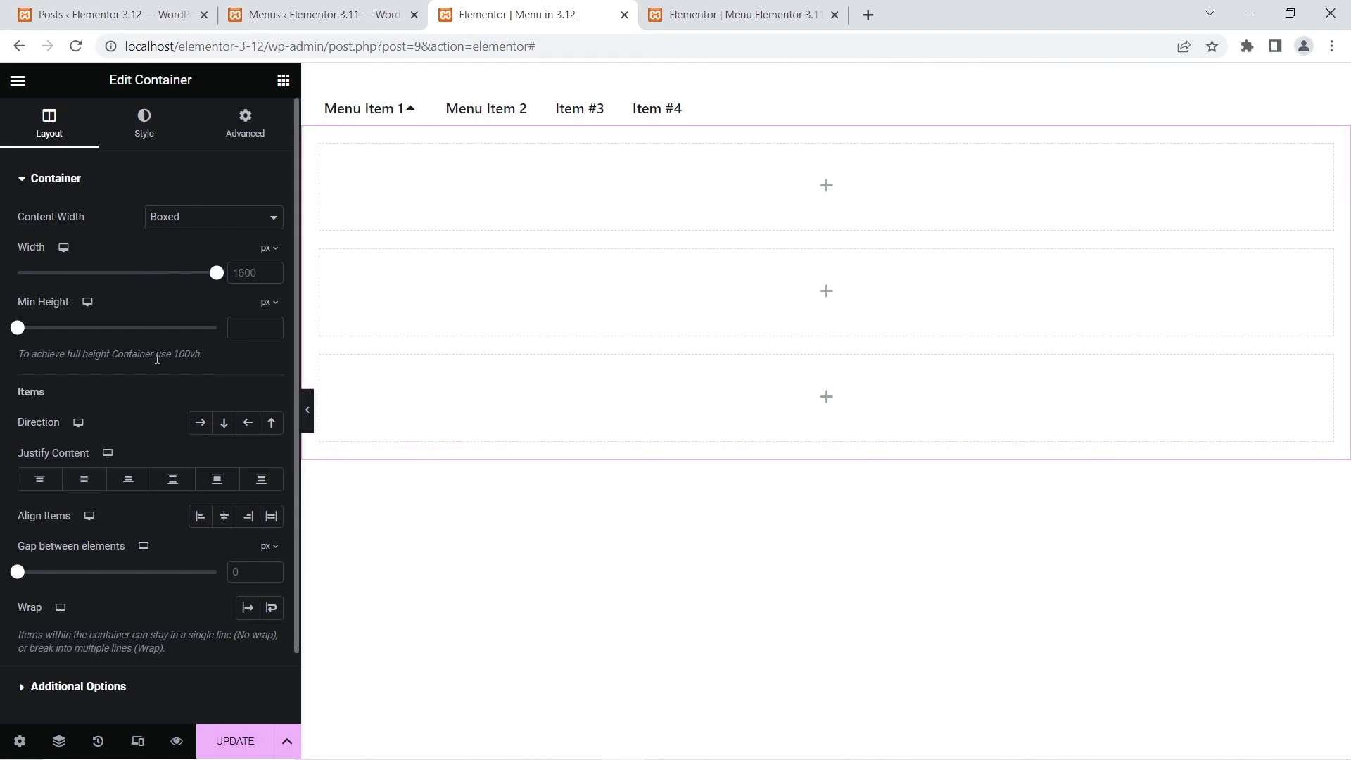
click(200, 422)
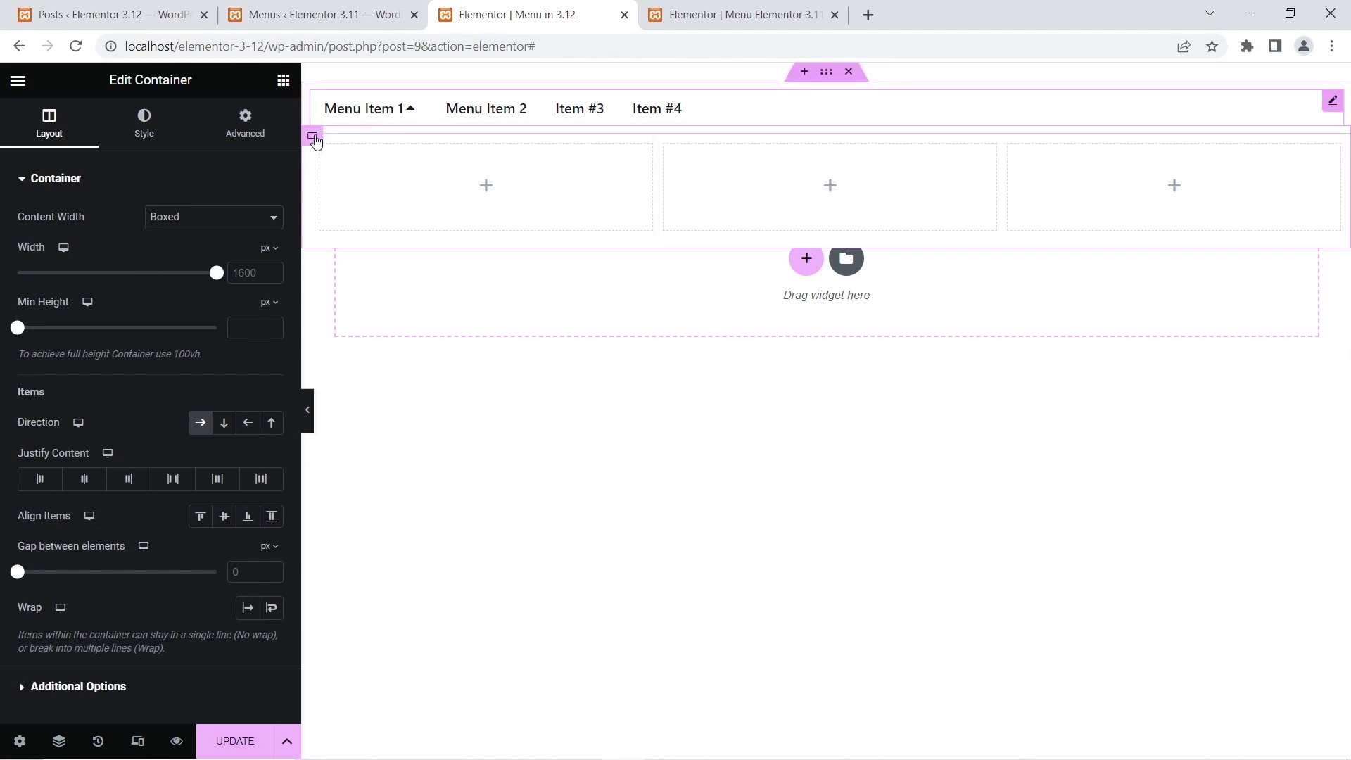
Give the dropdown's parent container a Classic background with the light grey color #E6E6E6.
click(164, 136)
click(200, 254)
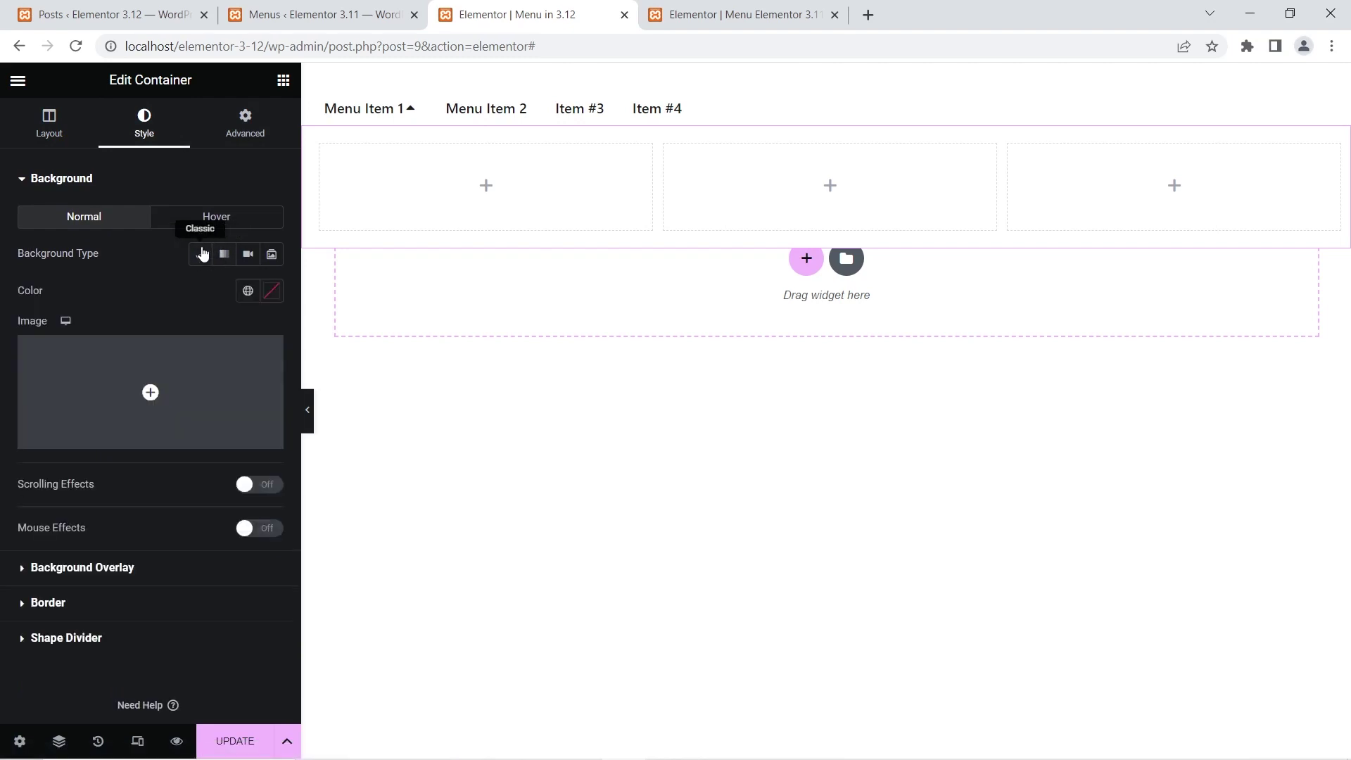
click(271, 293)
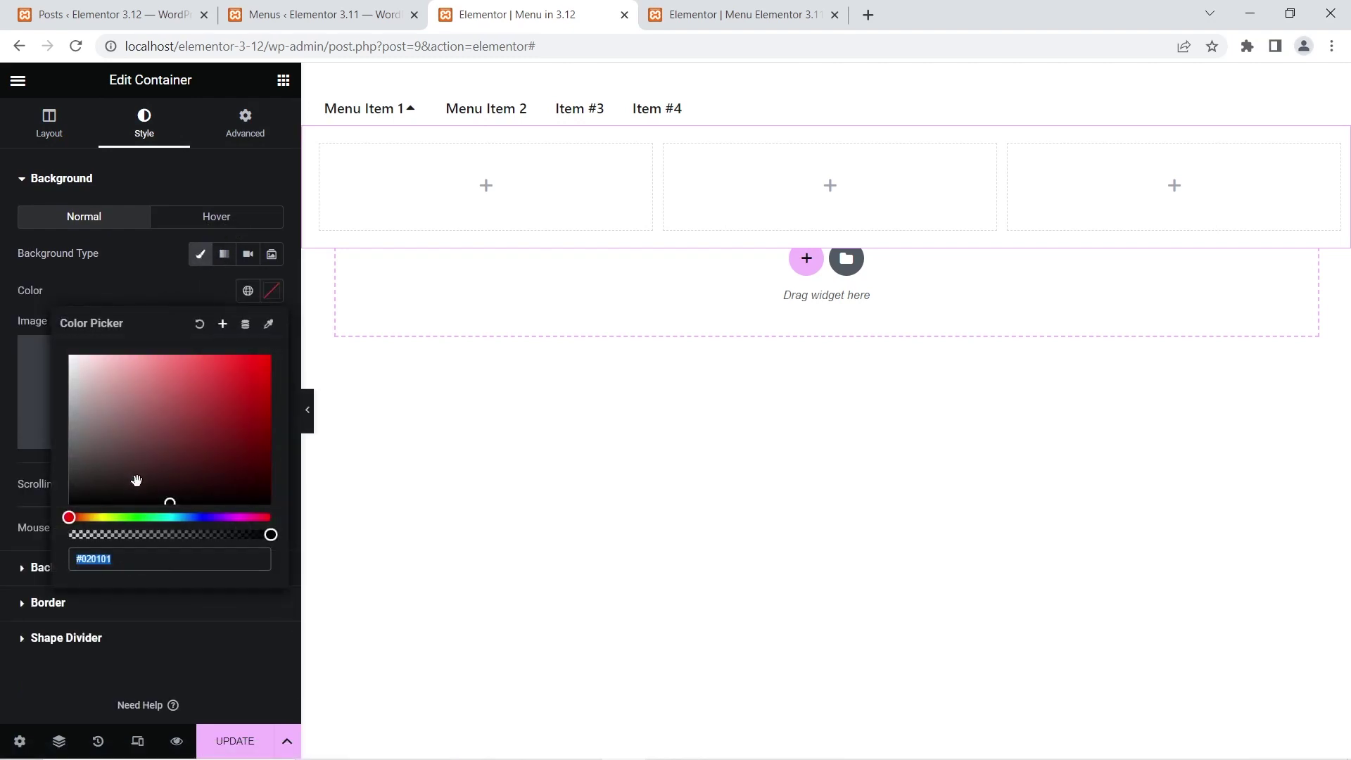
drag(173, 501, 78, 474)
click(74, 470)
drag(75, 411, 69, 371)
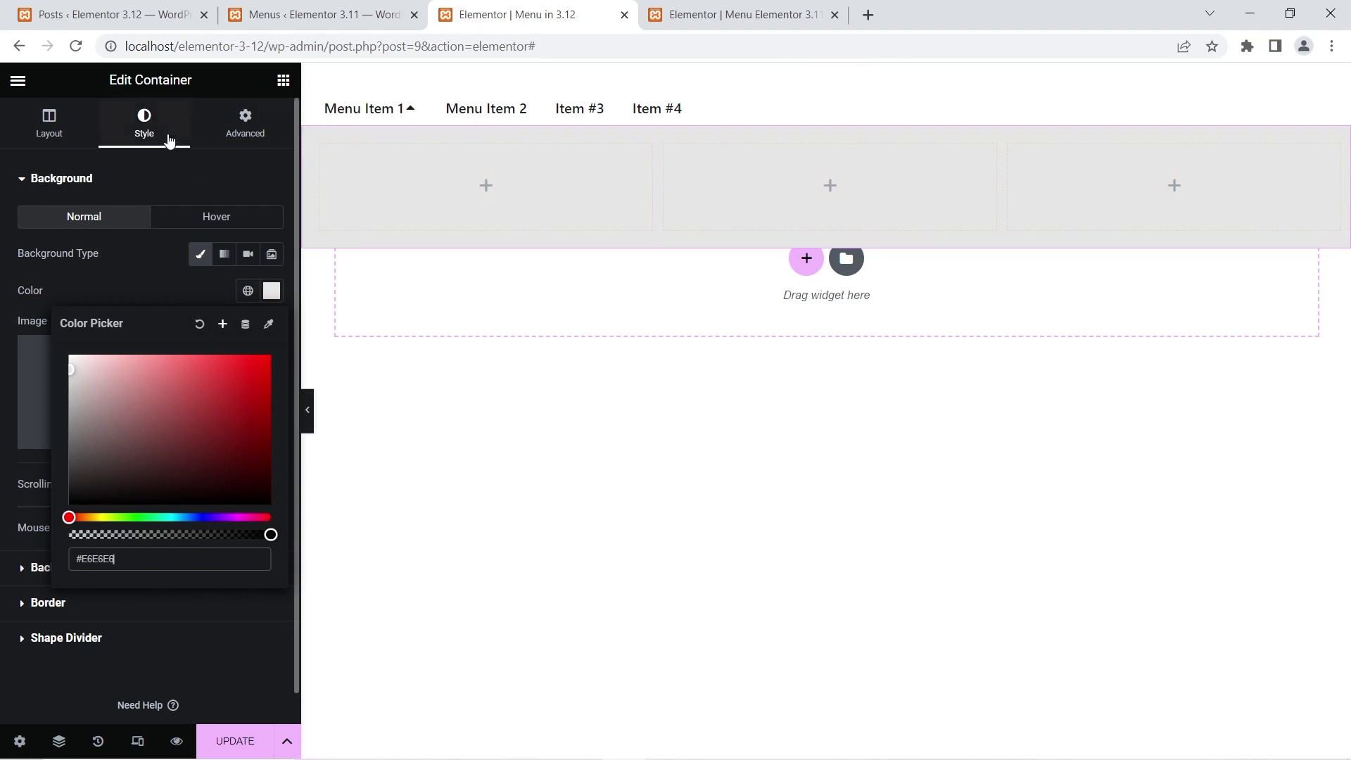
Find the WordPress Menu widget by searching for "menu" and place it in the dropdown's first container.
click(319, 147)
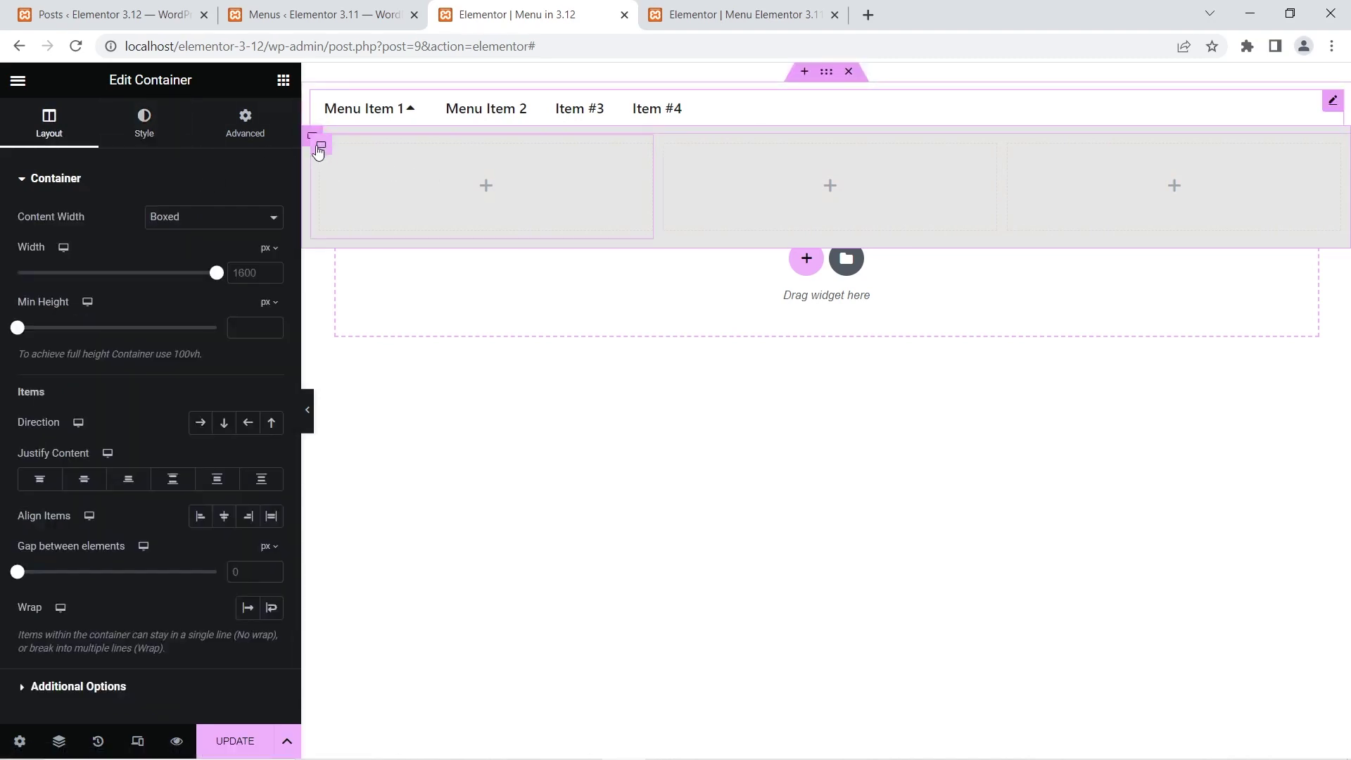
click(283, 80)
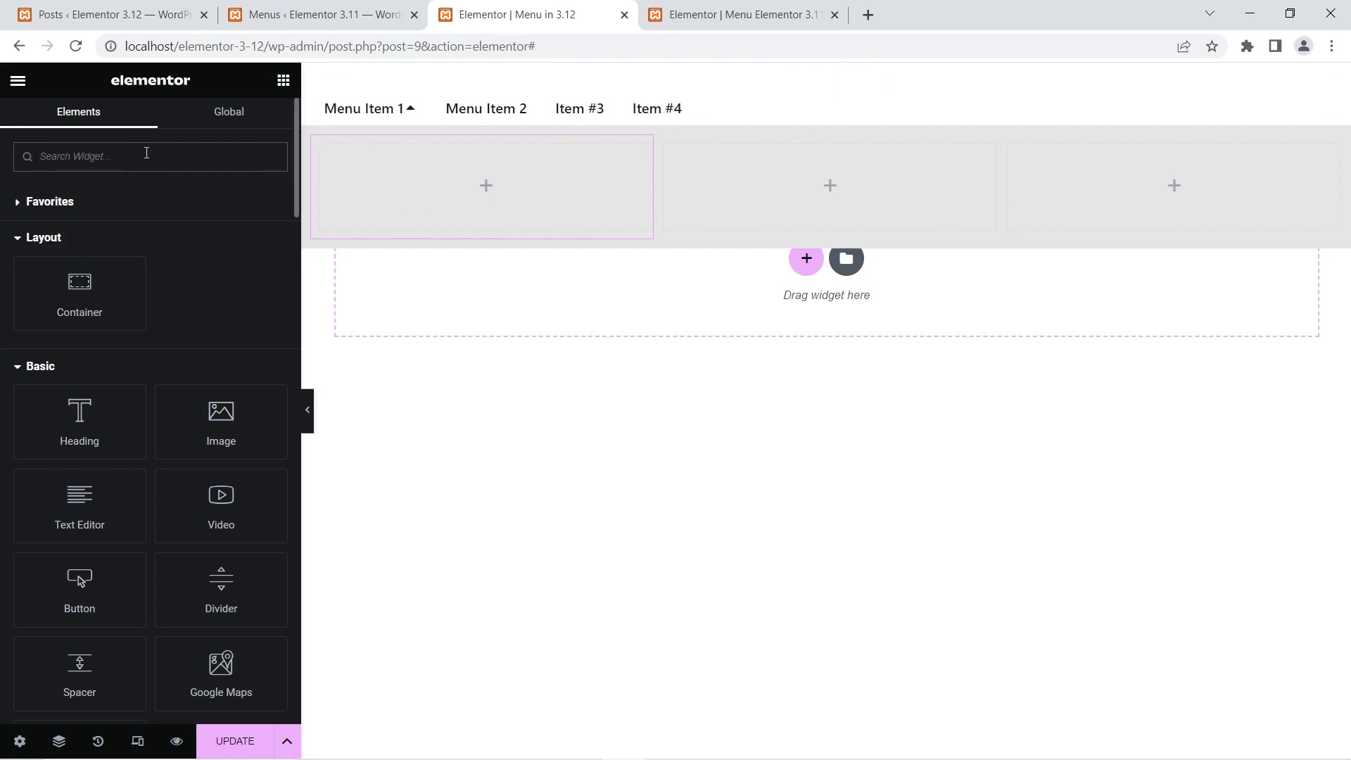
text(menu)
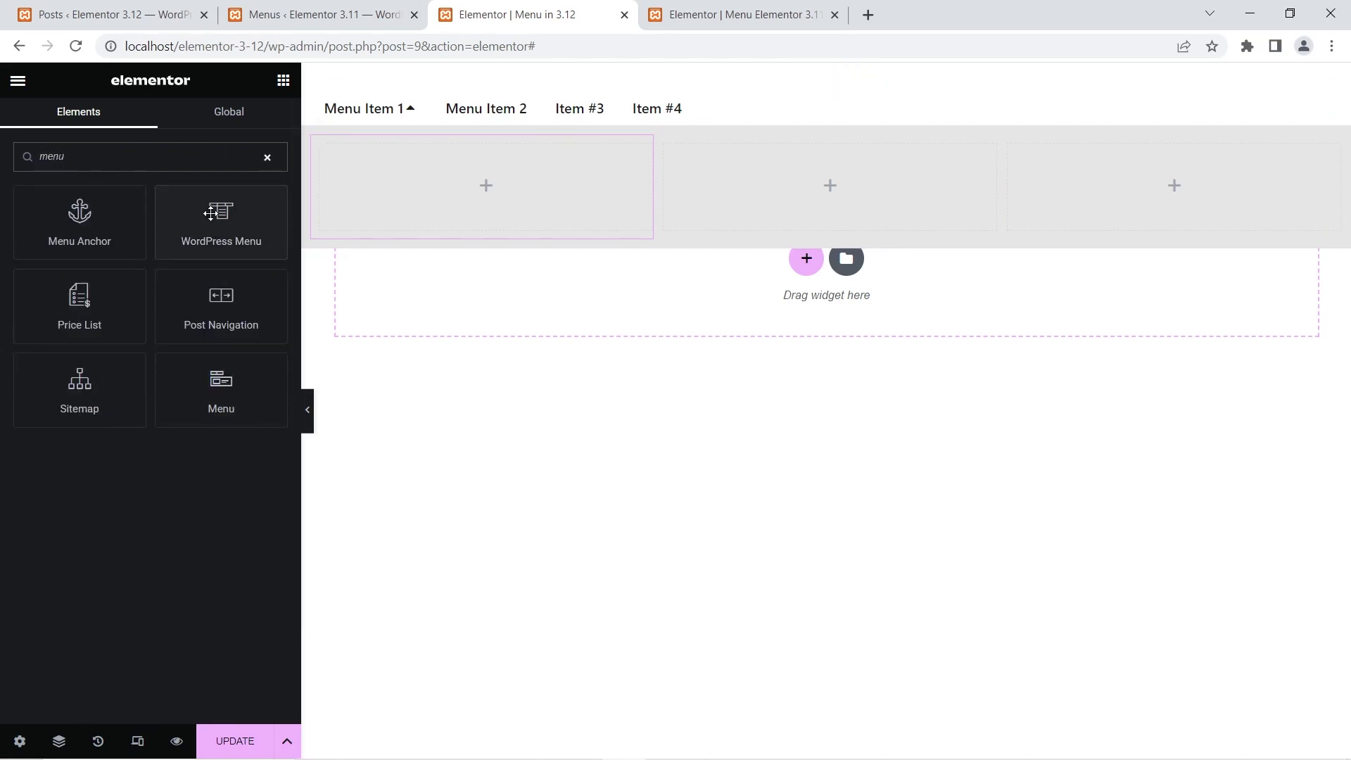
drag(211, 214, 442, 181)
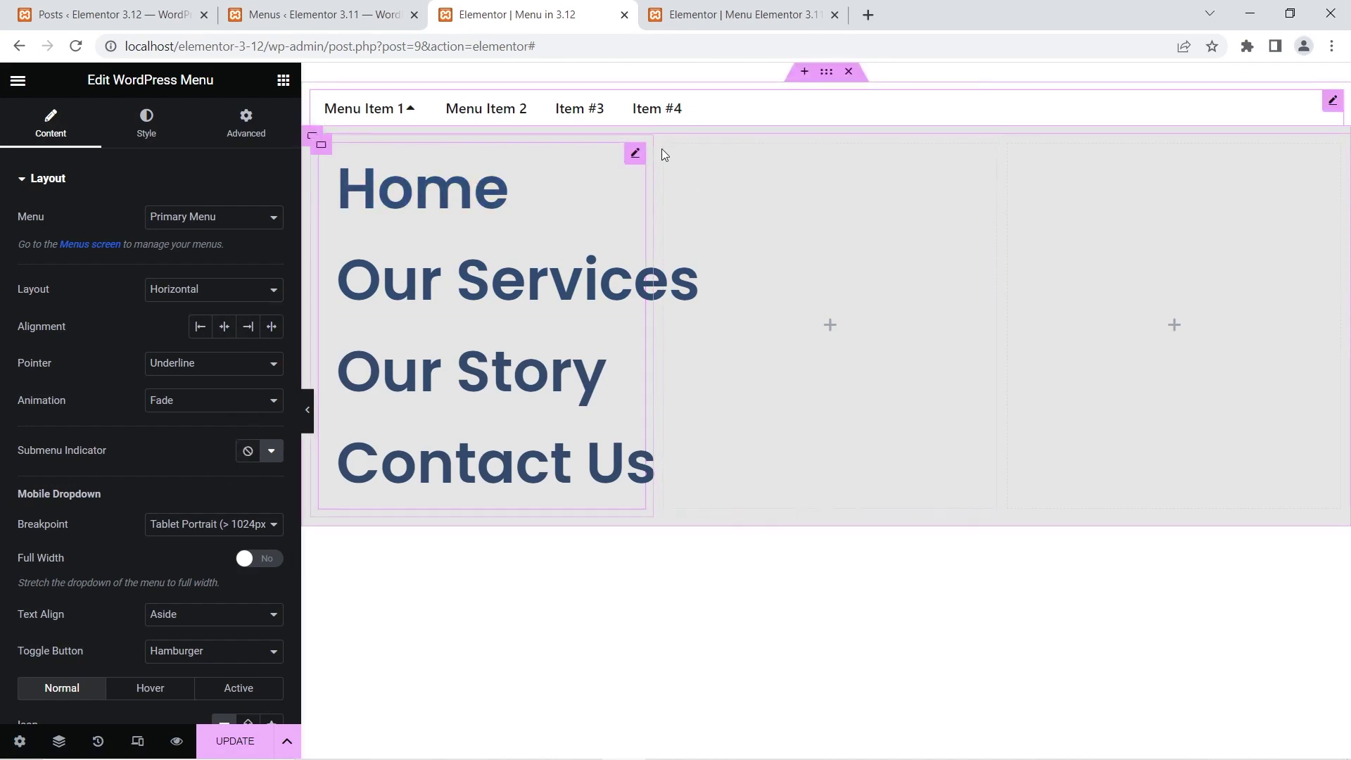
Add an Image widget with a Heading widget below it to the dropdown's middle container.
click(284, 80)
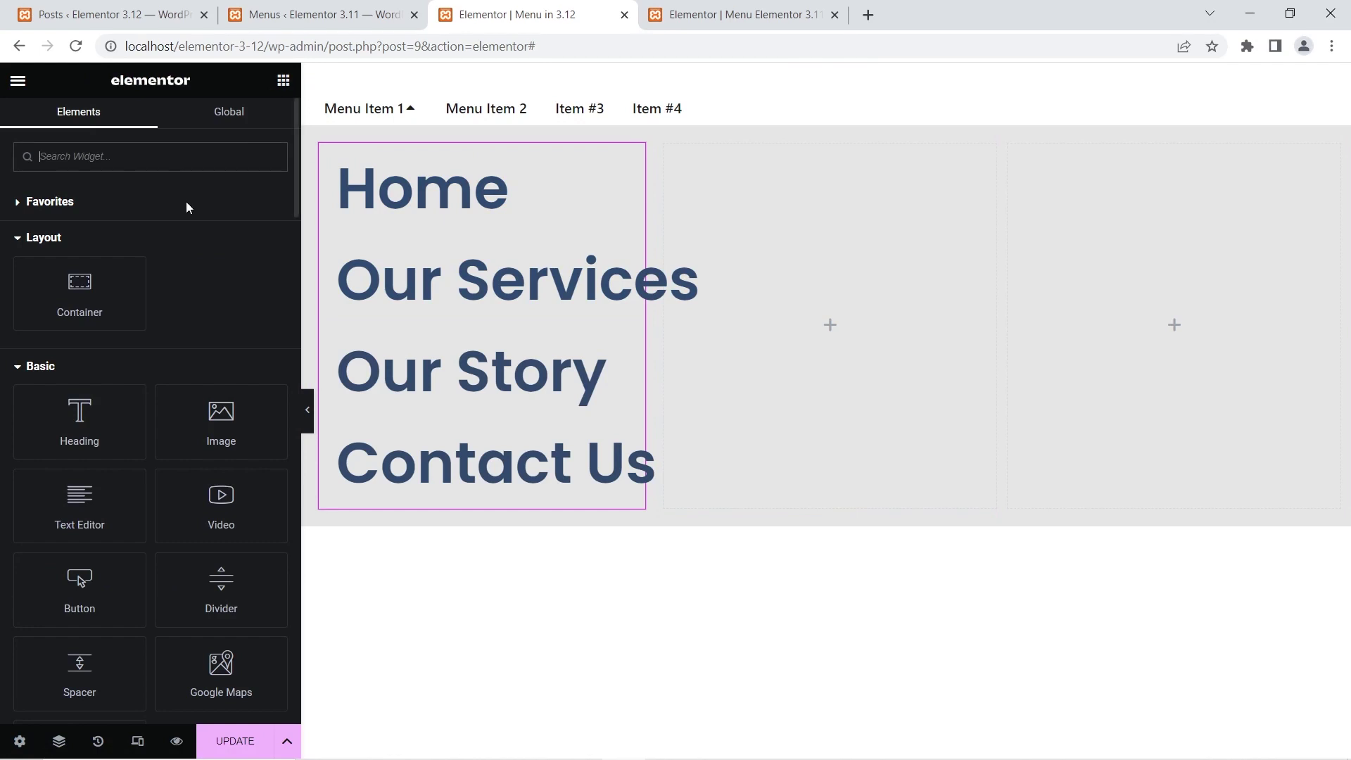
drag(218, 415, 858, 208)
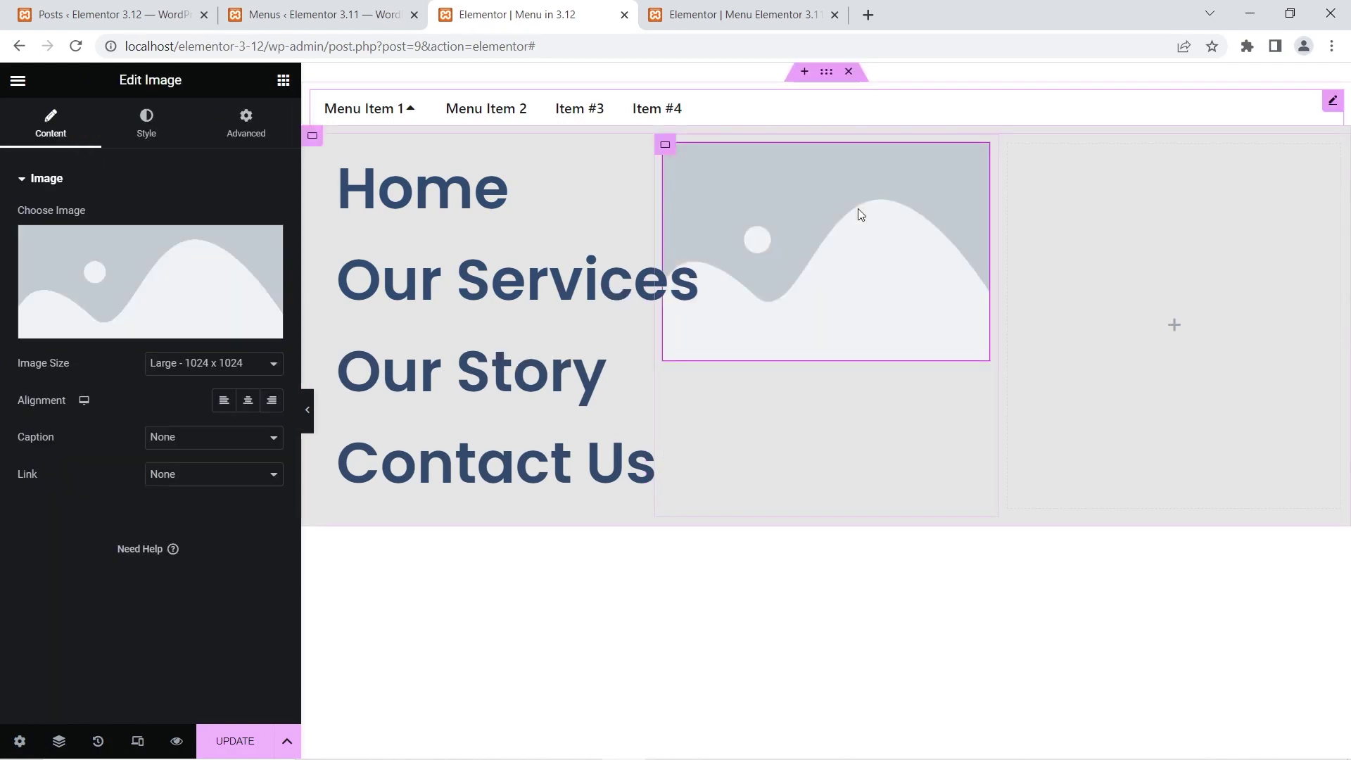
click(283, 80)
drag(106, 404, 858, 338)
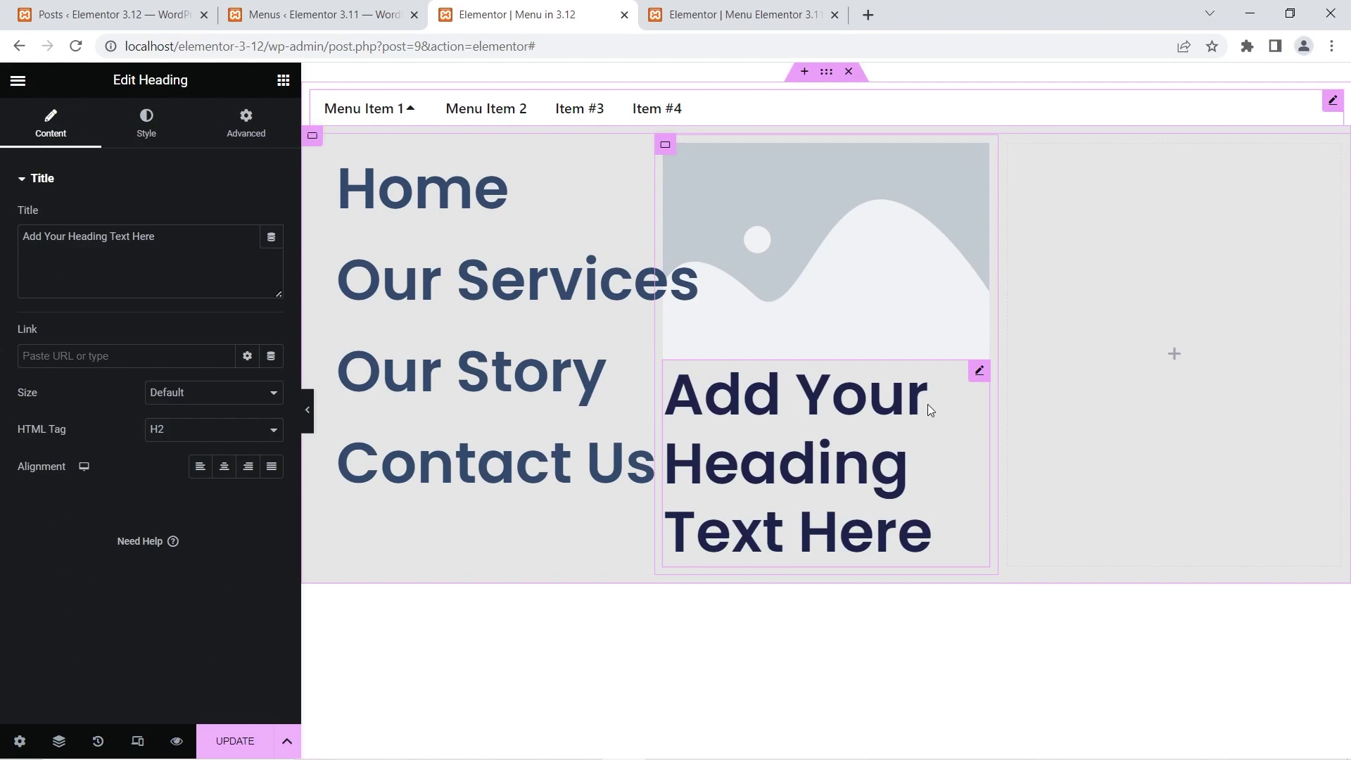
Find the Icon List widget by searching for "icon" and place it in the dropdown's third container.
click(283, 80)
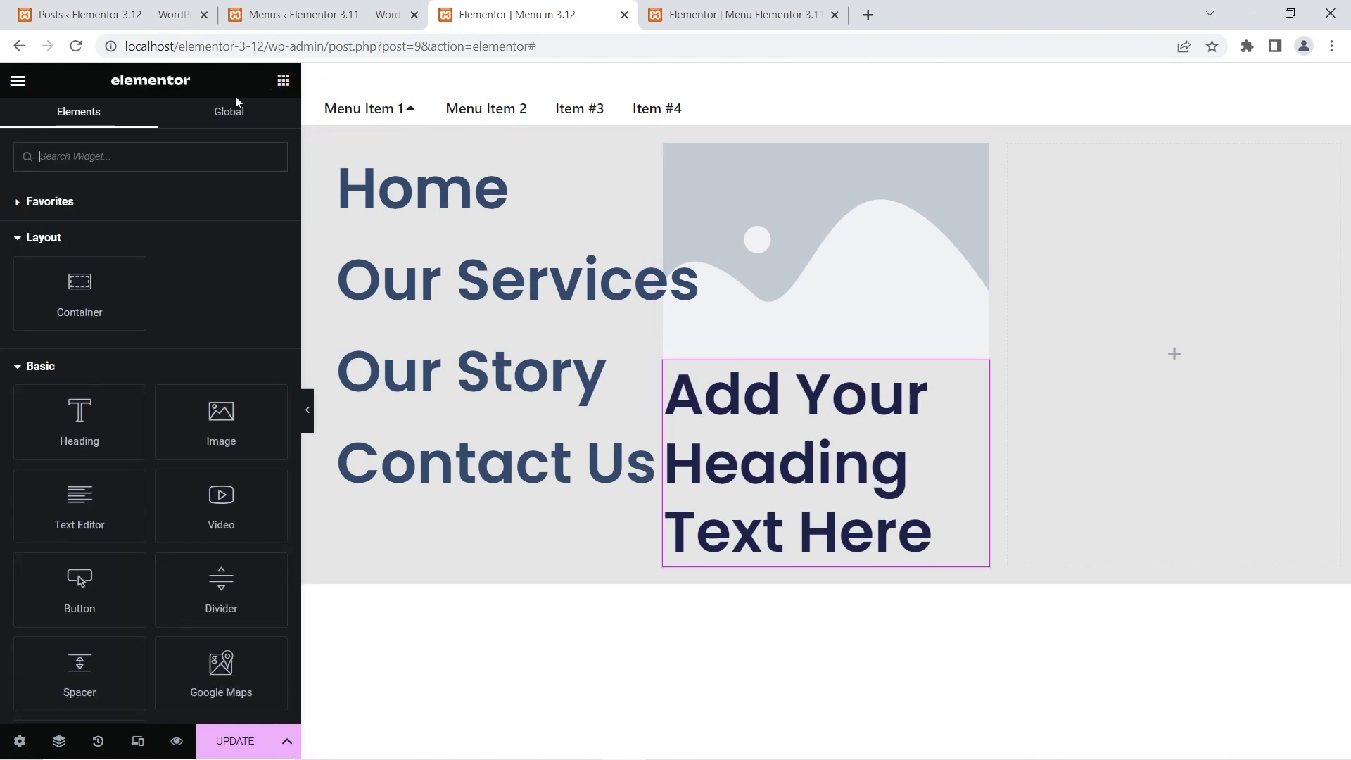
click(135, 162)
text(ic)
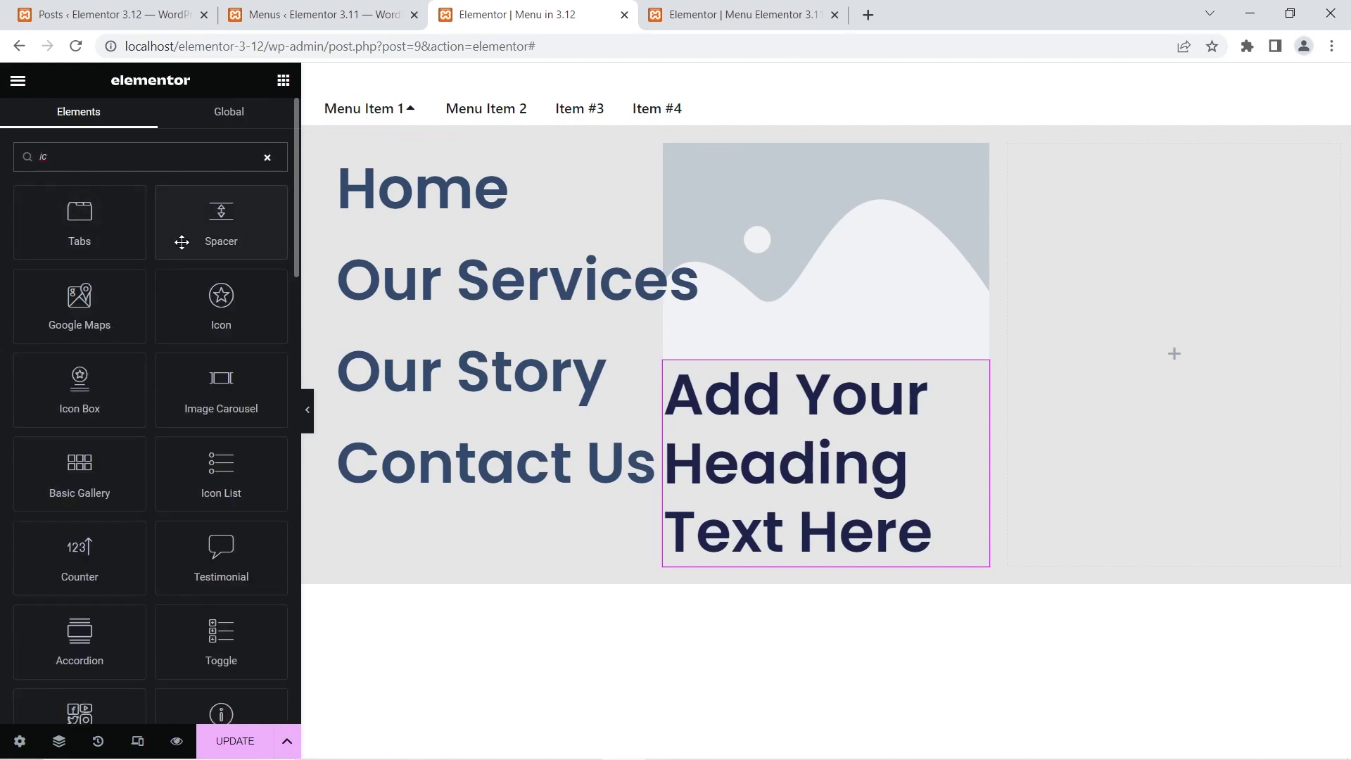
text(on)
drag(102, 304, 1068, 274)
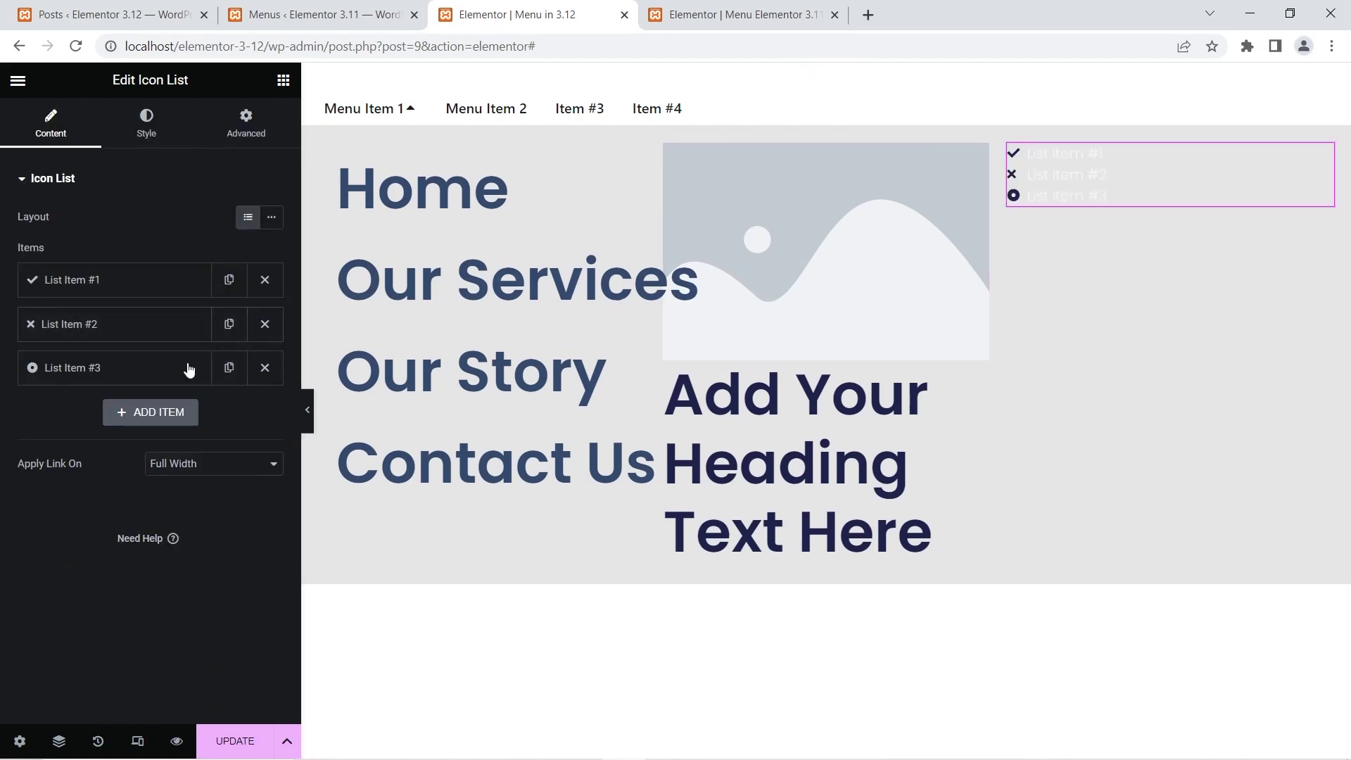
Add more list items to the icon list in the dropdown's third container.
click(151, 413)
click(127, 421)
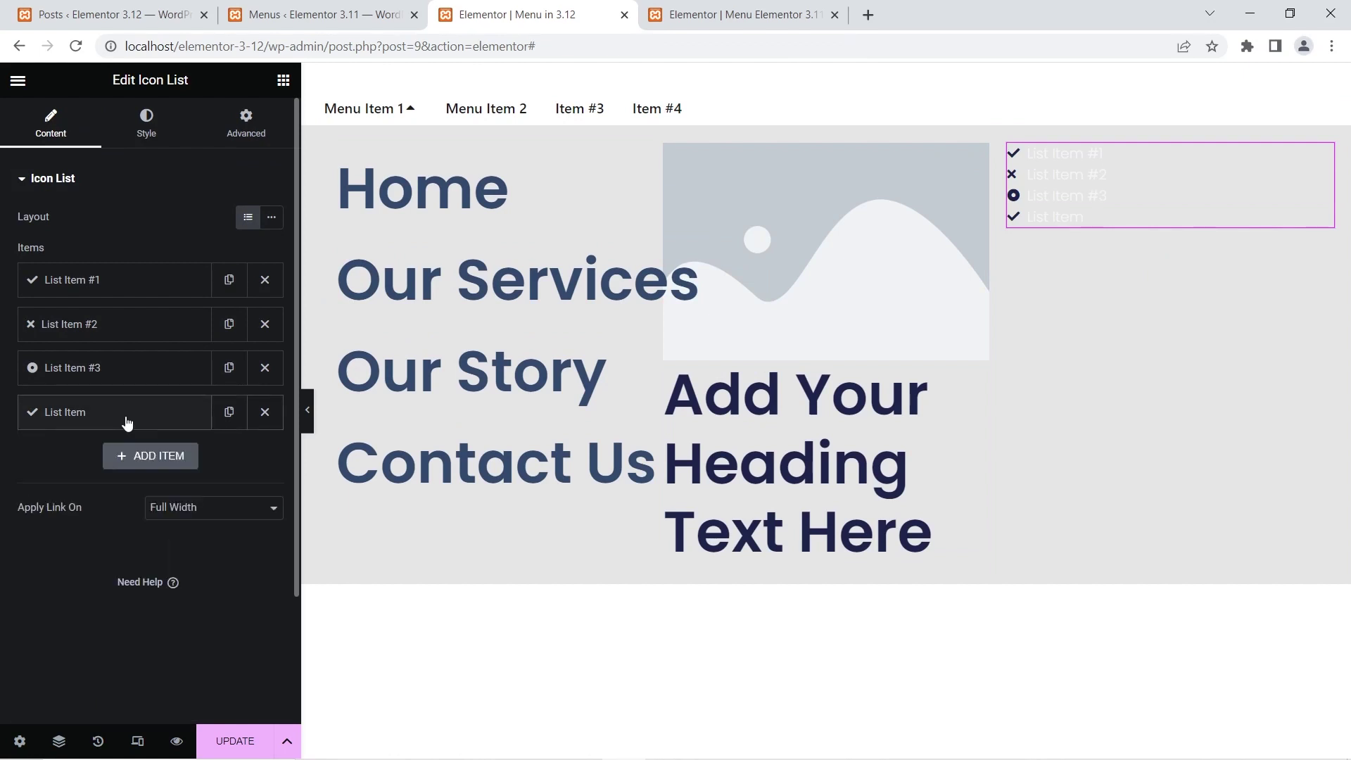
click(128, 457)
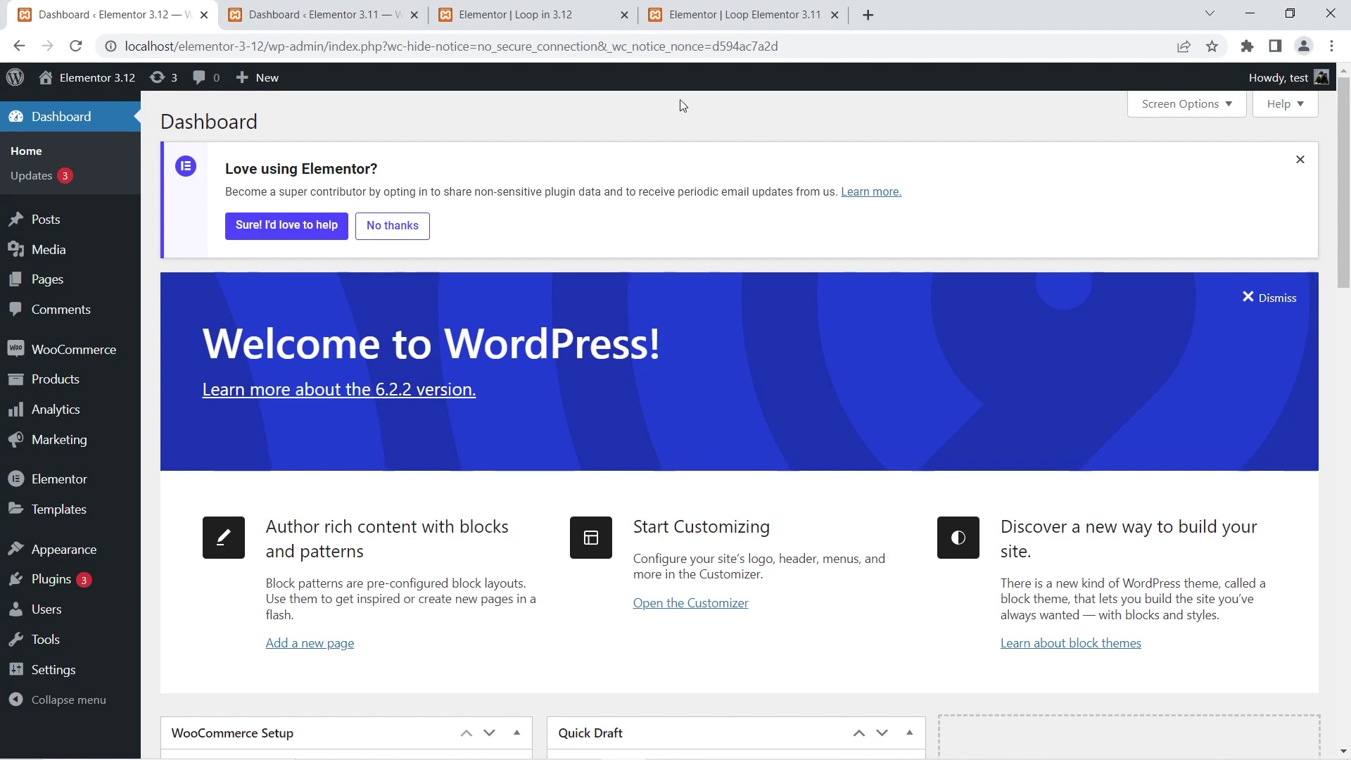
Switch to the Elementor 3.11 dashboard and examine the Features settings, checking the status of the Loop experiment.
click(338, 5)
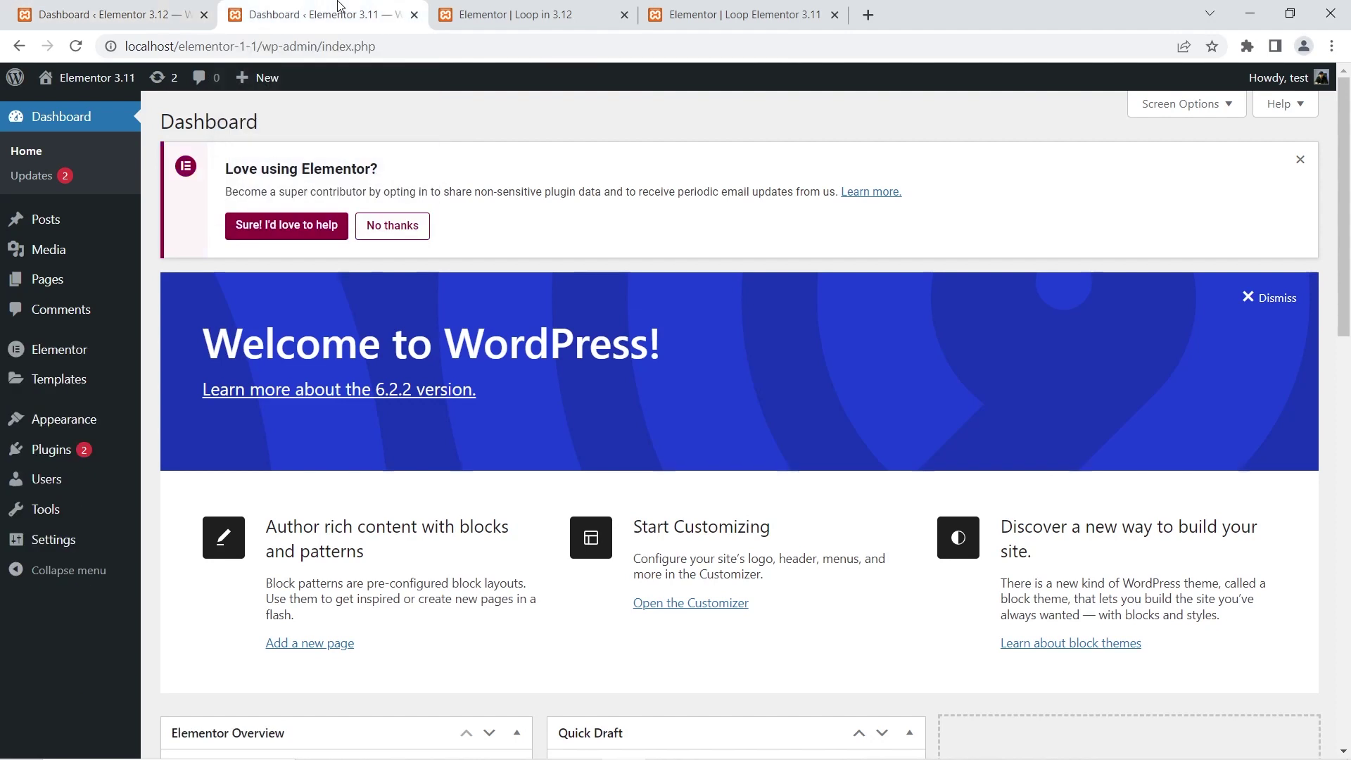
mouse_move(102, 356)
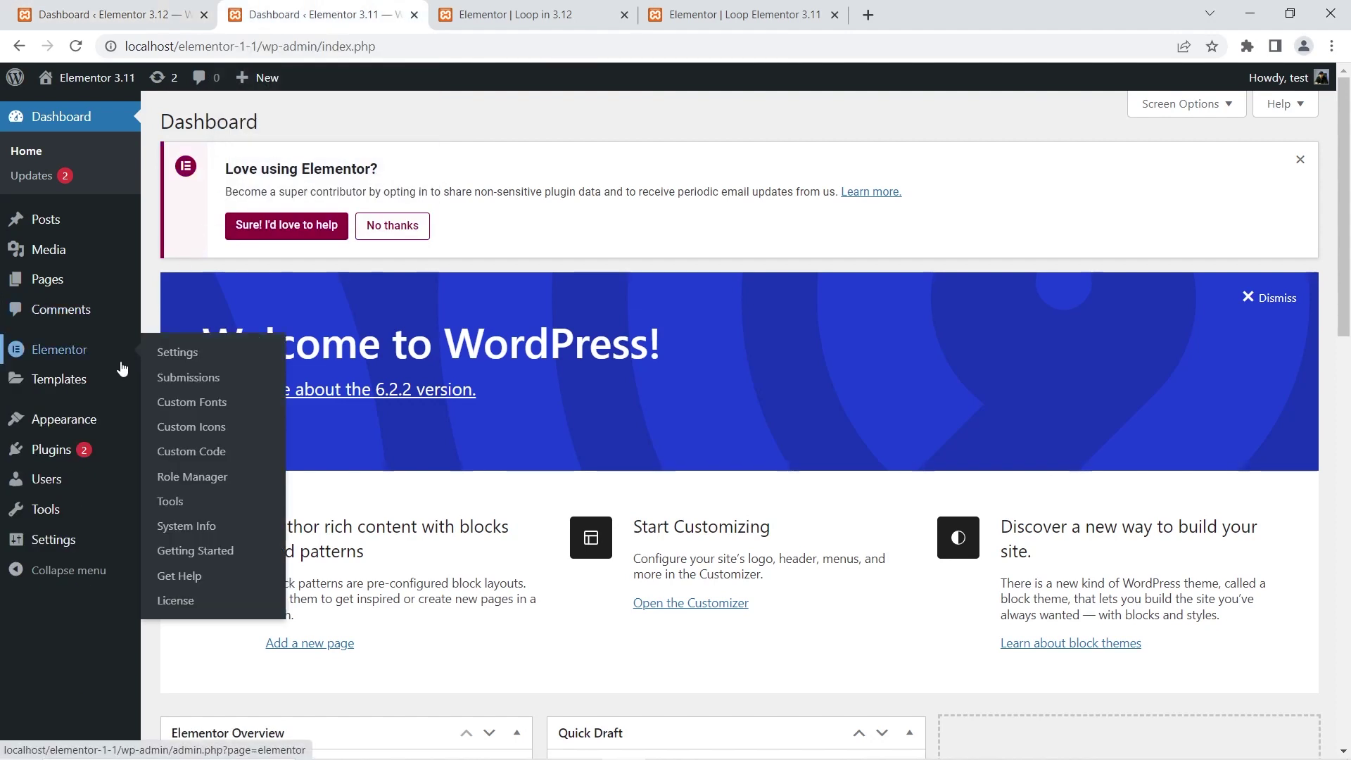
click(173, 352)
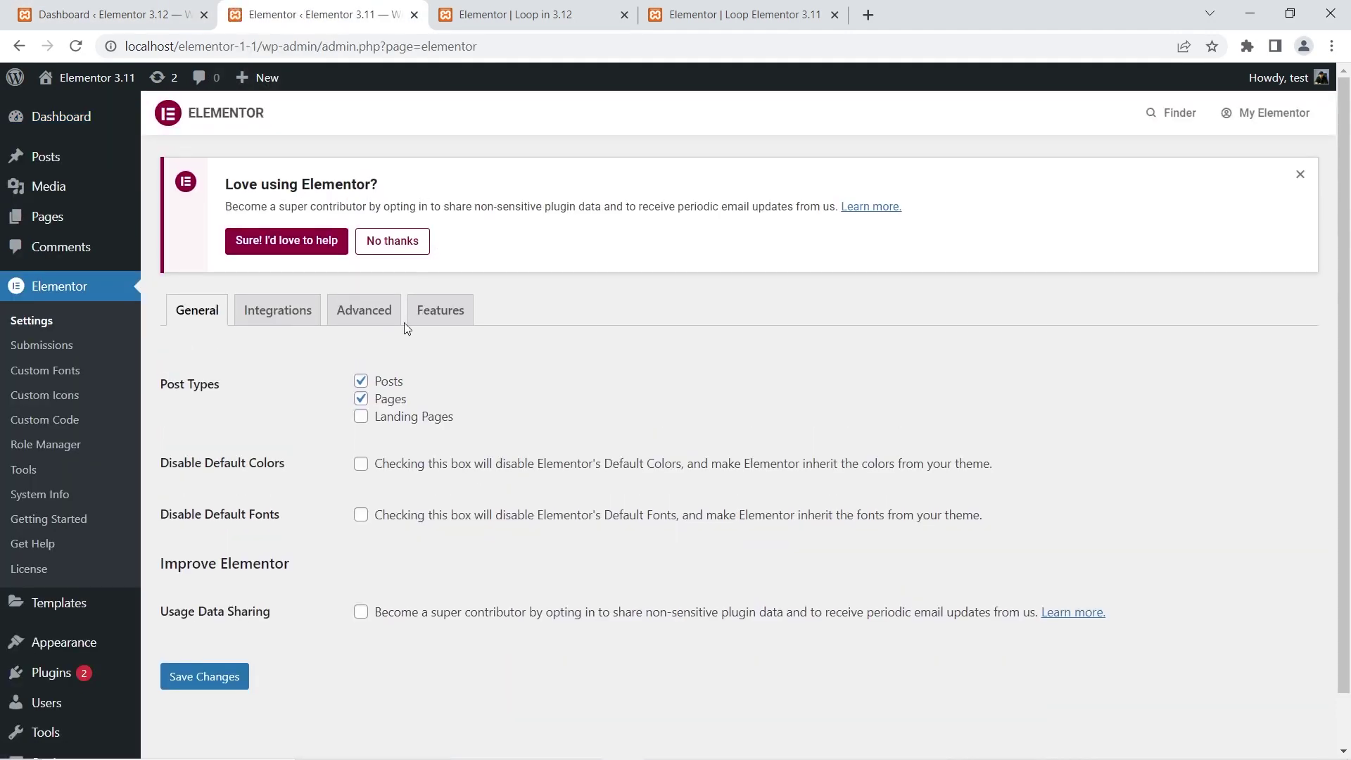
click(444, 312)
scroll(448, 311, down, 12)
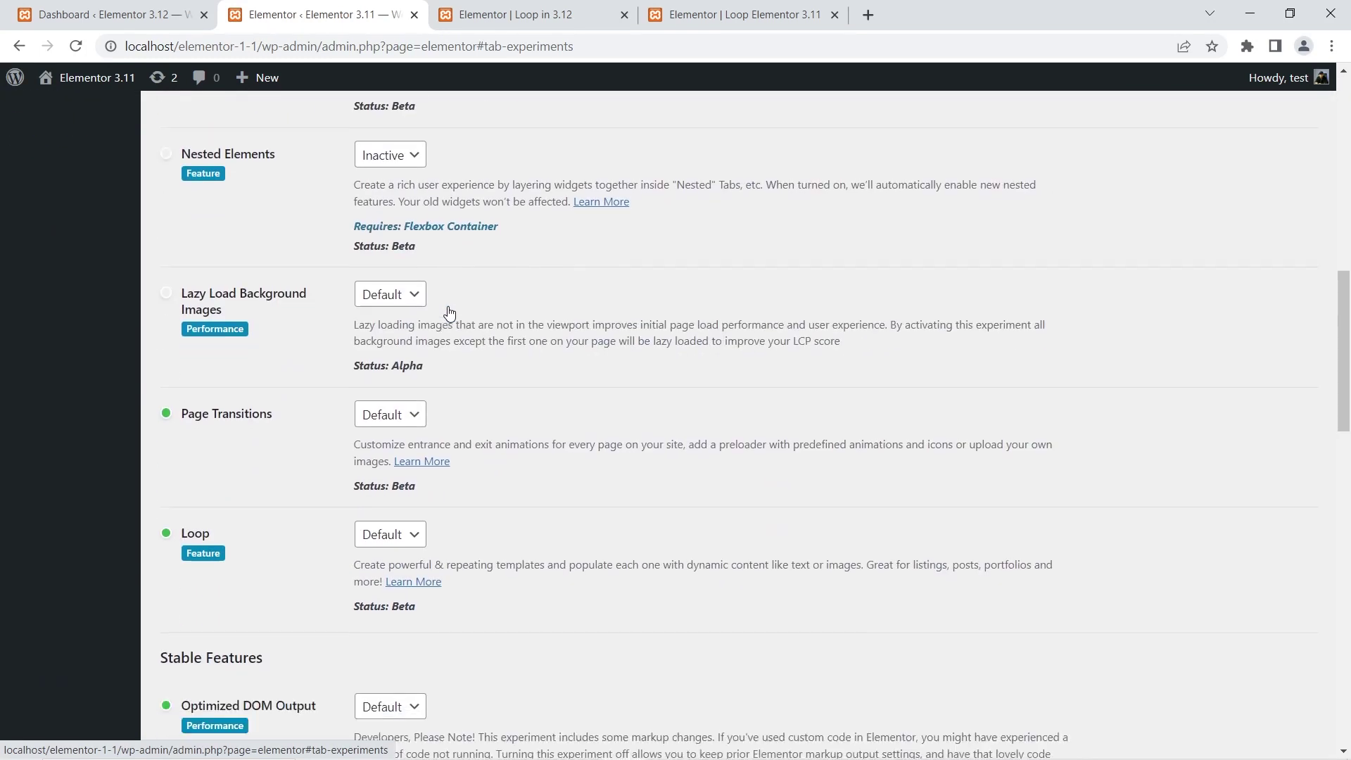
scroll(449, 312, down, 2)
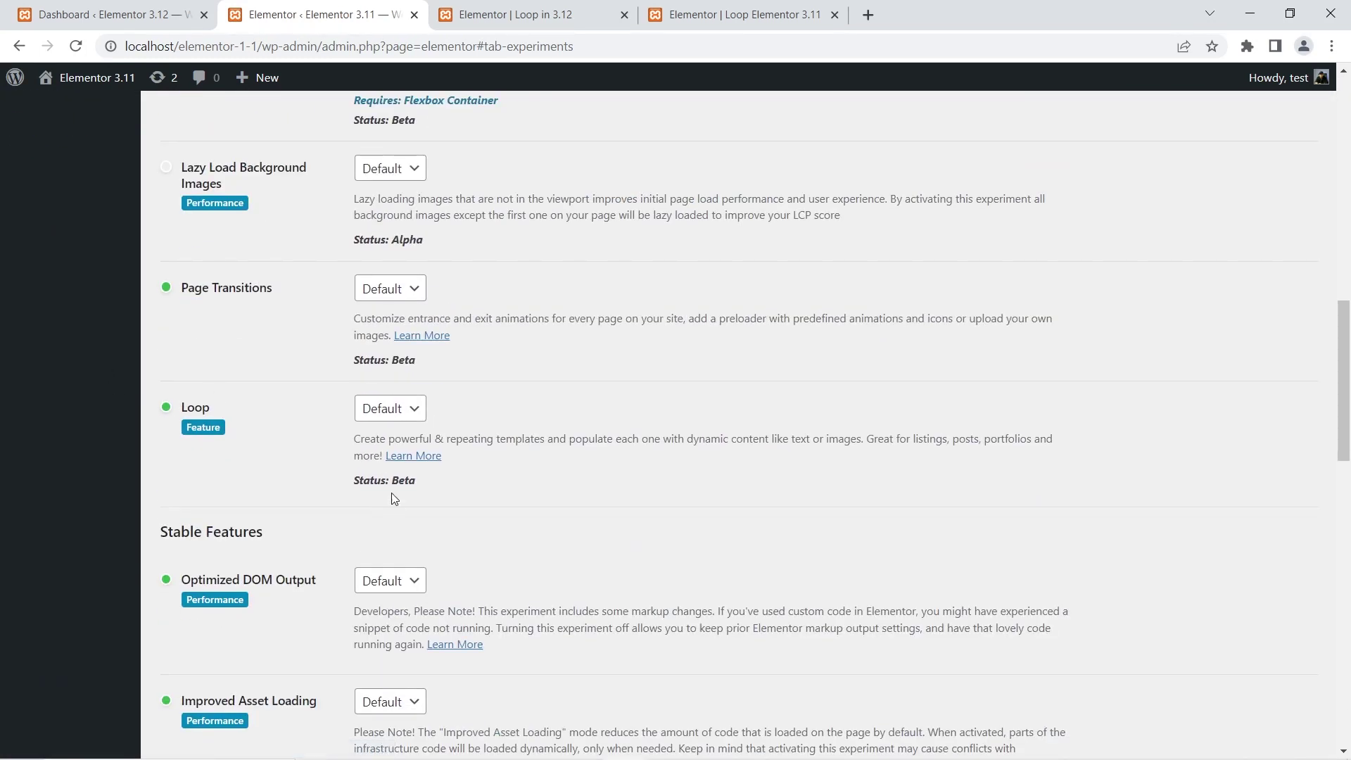
scroll(356, 352, up, 7)
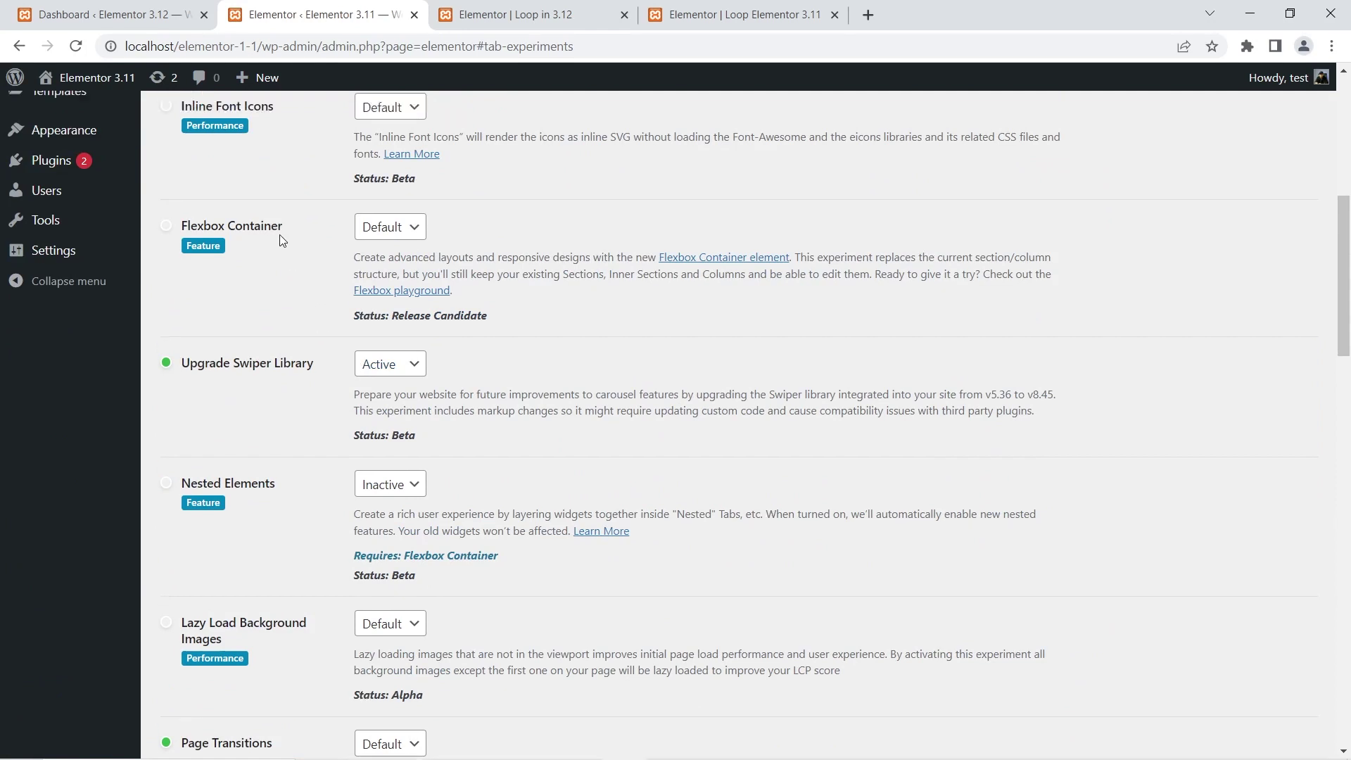
scroll(281, 241, up, 5)
scroll(244, 389, down, 15)
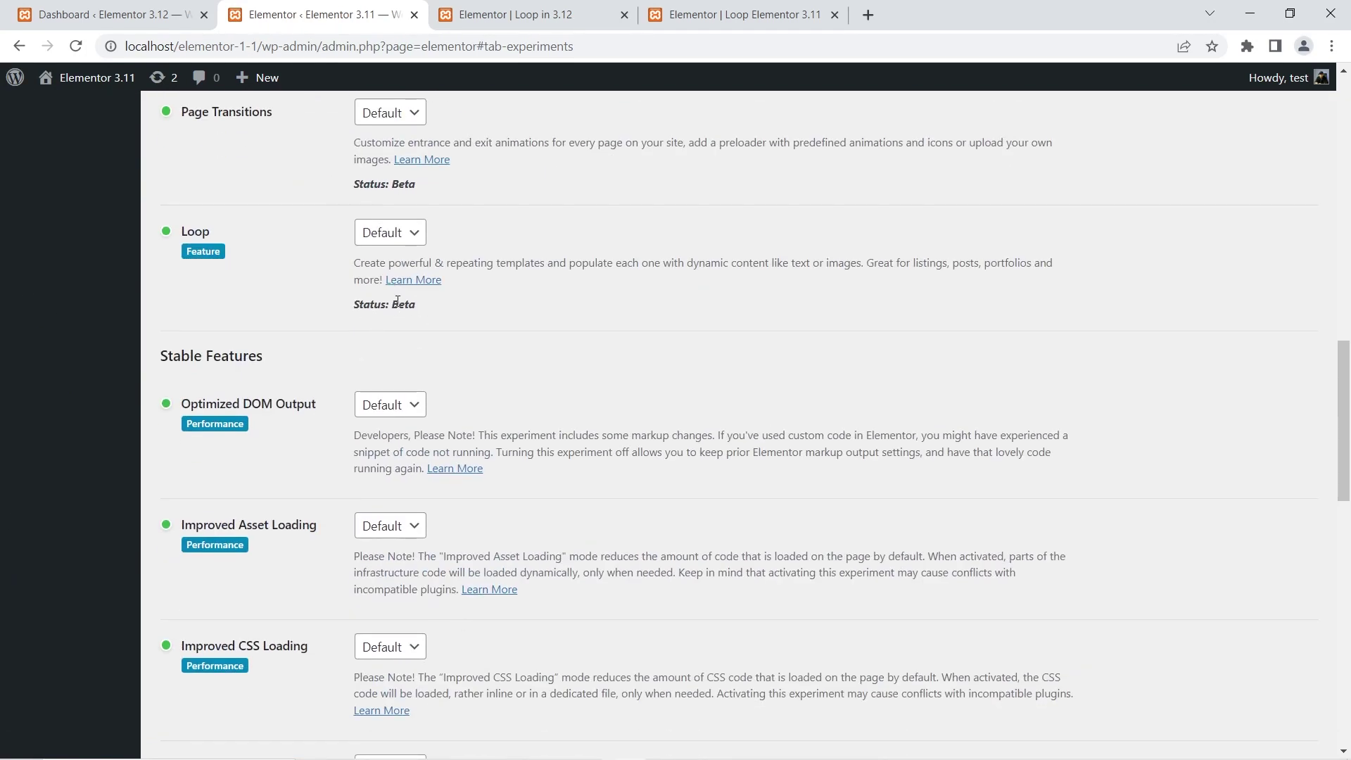
triple_click(366, 303)
Switch to the Elementor 3.12 dashboard and examine the ongoing experiments and stable features in its settings, down to Loop.
click(144, 6)
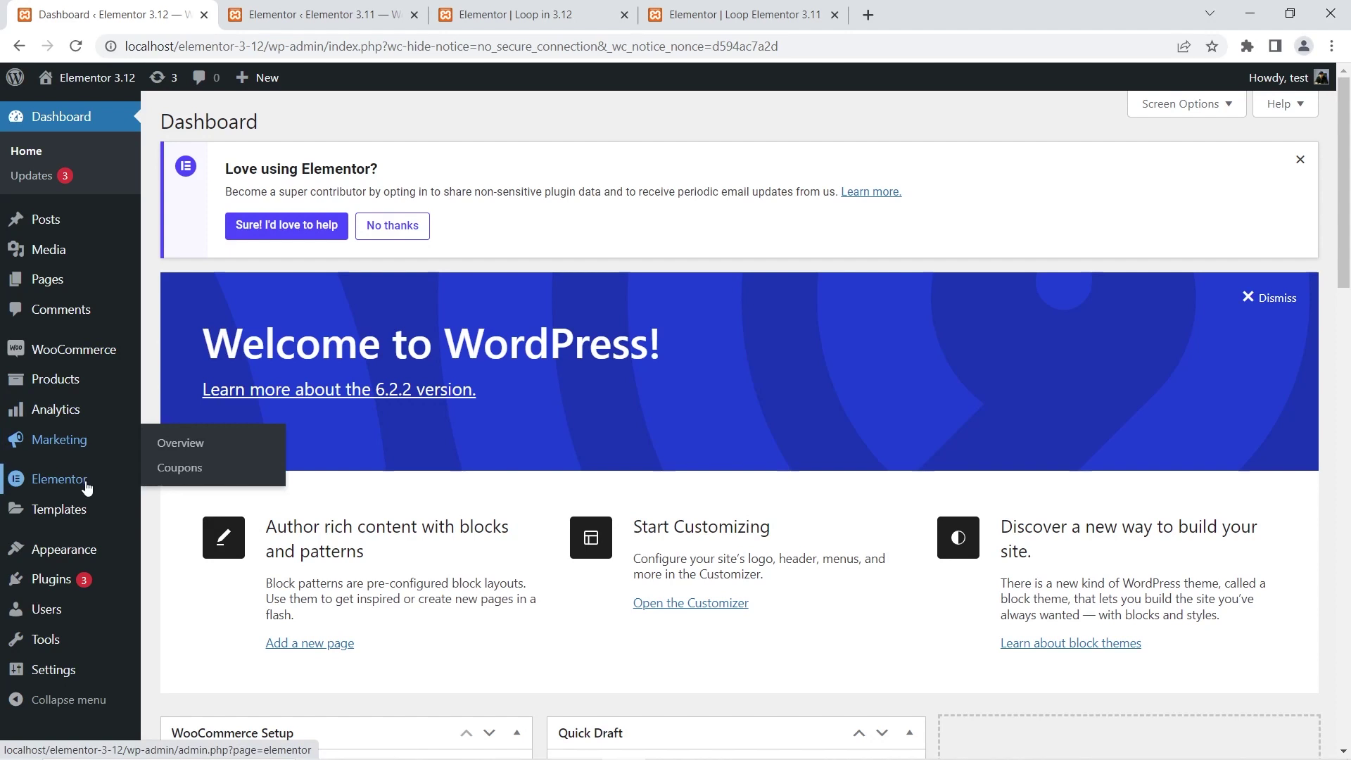
mouse_move(87, 486)
click(160, 460)
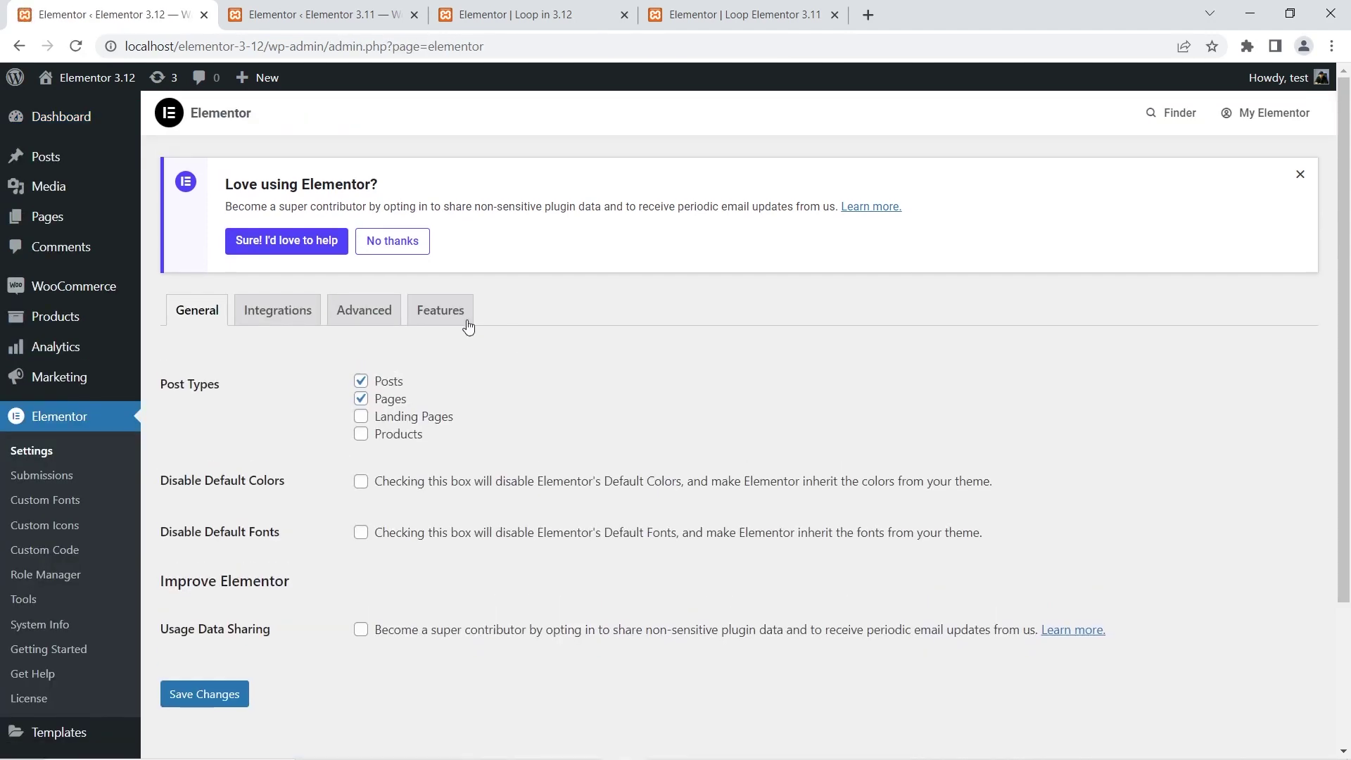
click(440, 312)
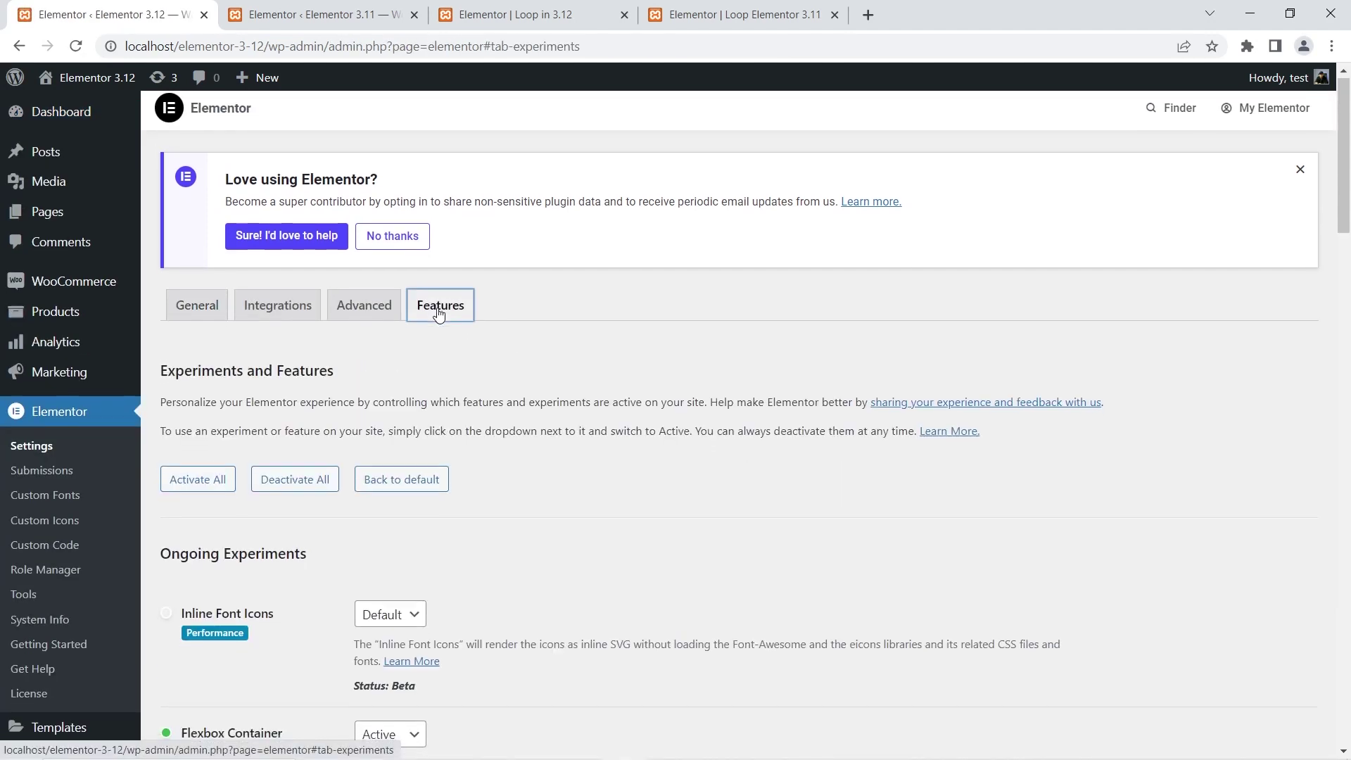
scroll(438, 310, down, 7)
scroll(257, 301, up, 4)
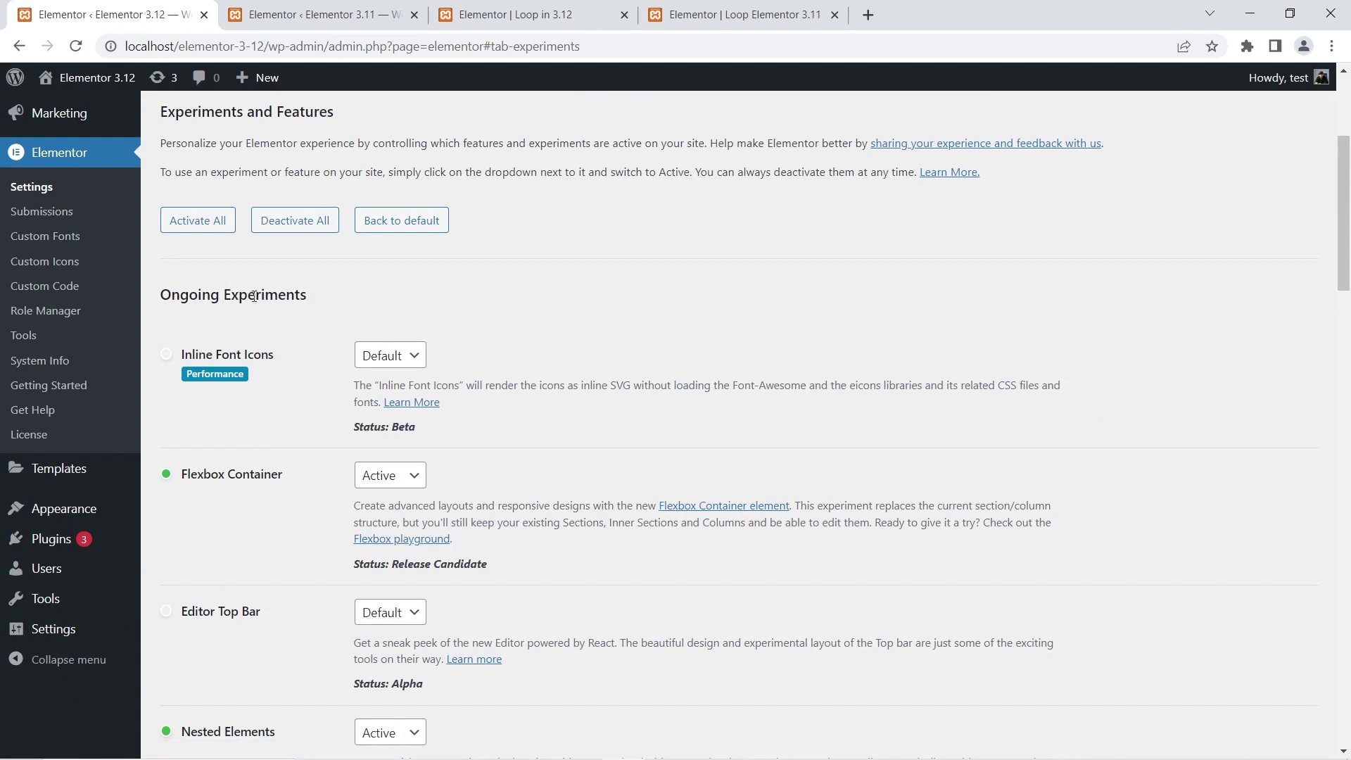
scroll(255, 296, down, 5)
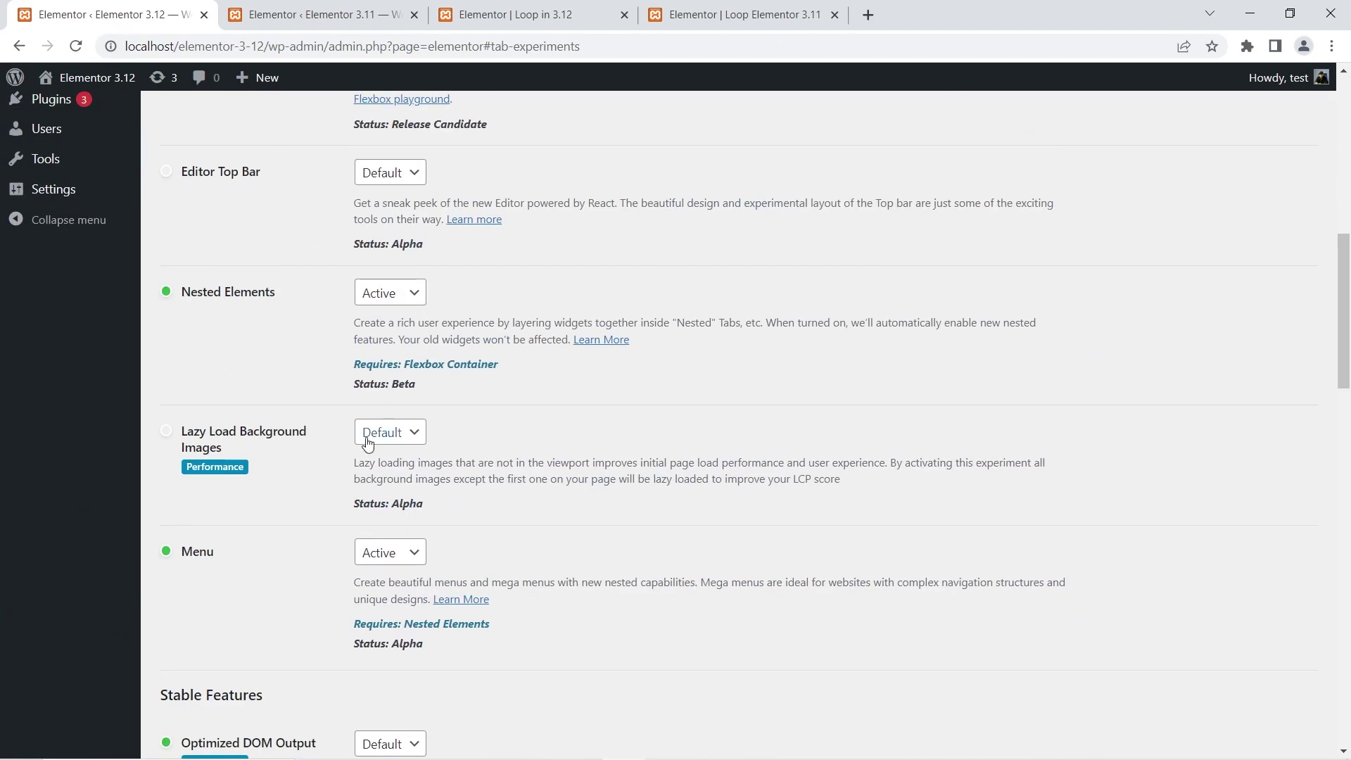
scroll(295, 458, down, 5)
scroll(297, 442, down, 4)
scroll(286, 407, up, 3)
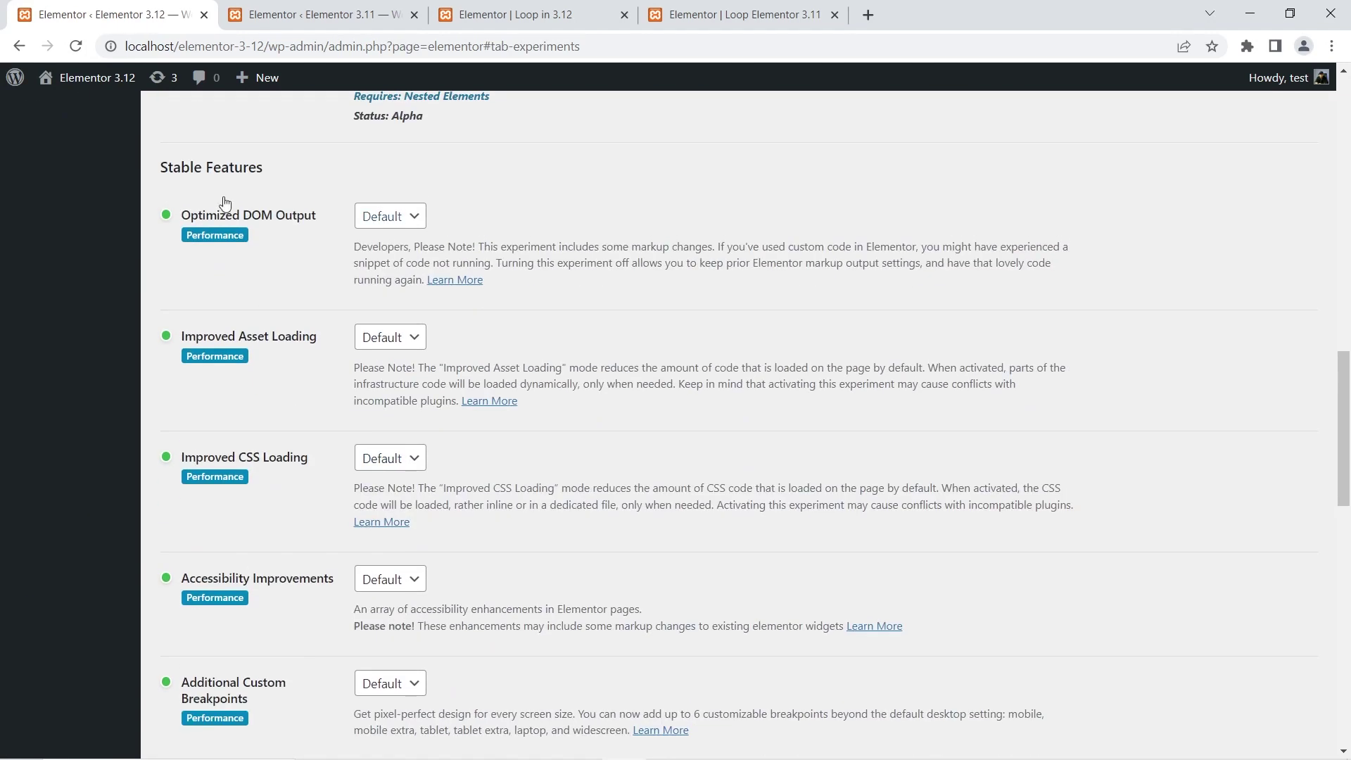
scroll(278, 479, down, 8)
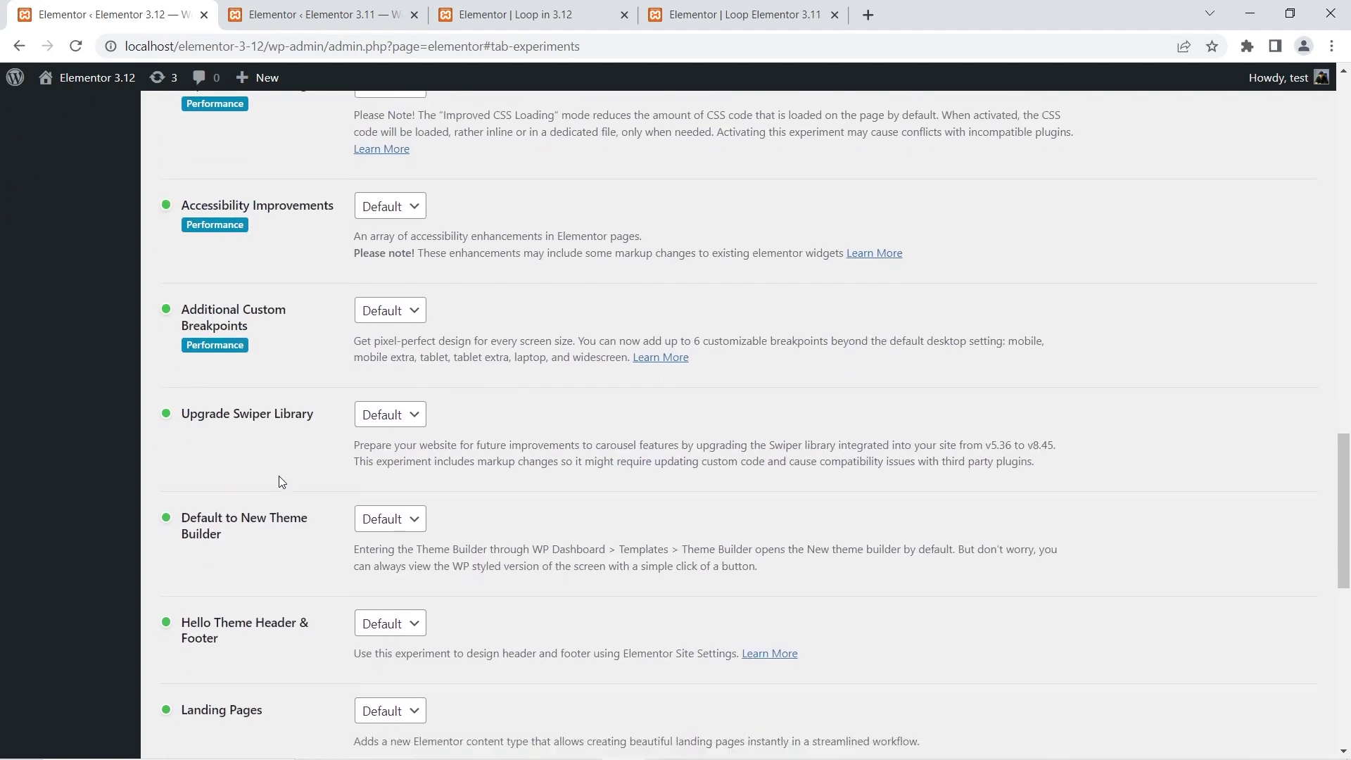
scroll(278, 481, down, 3)
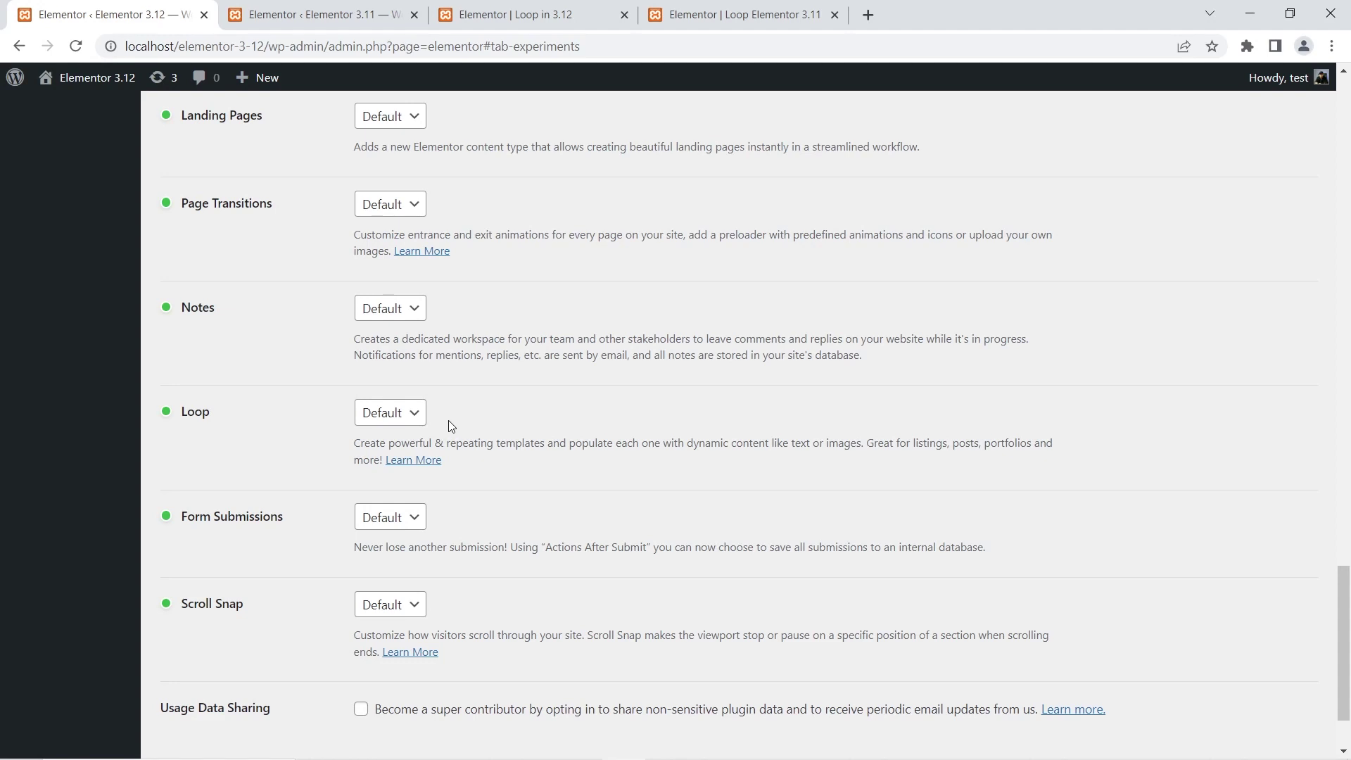
Switch to the Elementor 3.12 loop page, find the Loop Grid widget by searching for "loop" and place it on the page.
click(483, 6)
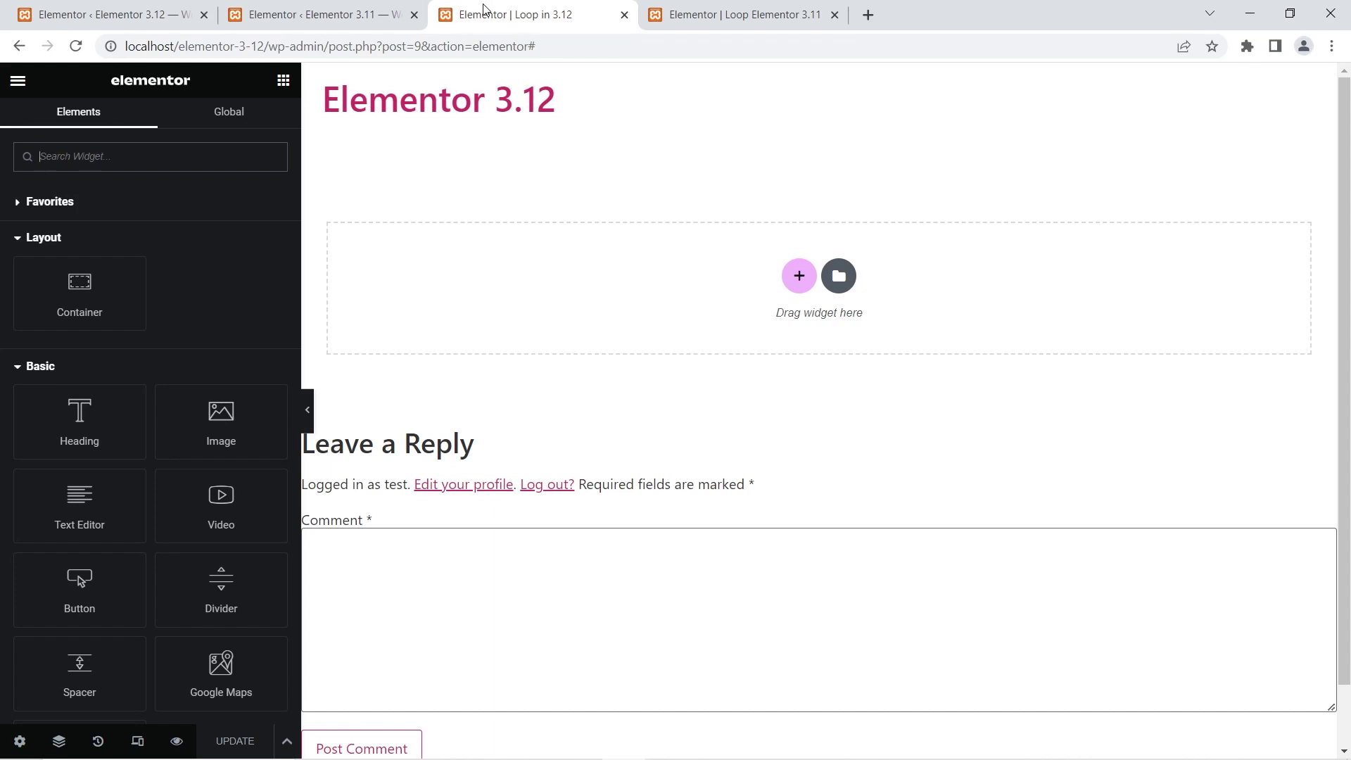
text(lopp)
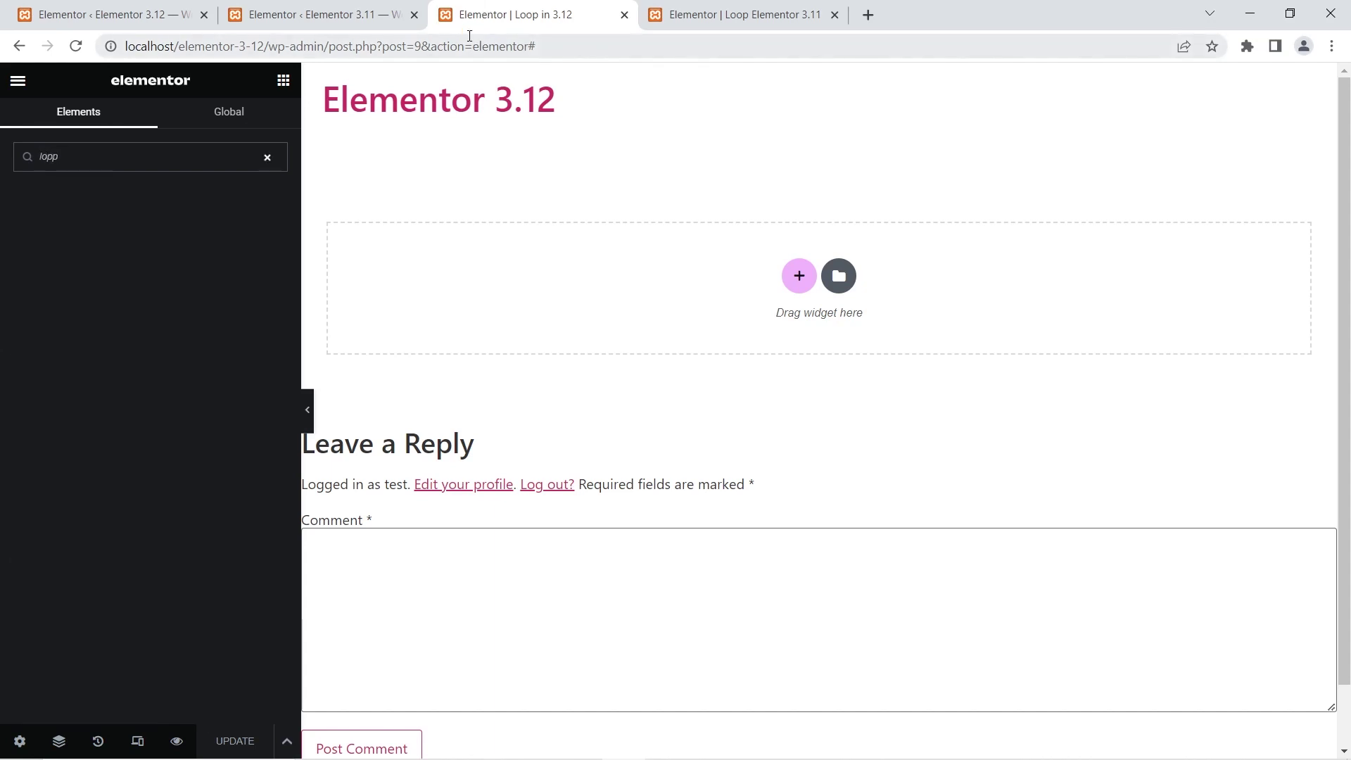
key(BackSpace)
key(BackSpace)
text(op)
drag(219, 226, 684, 269)
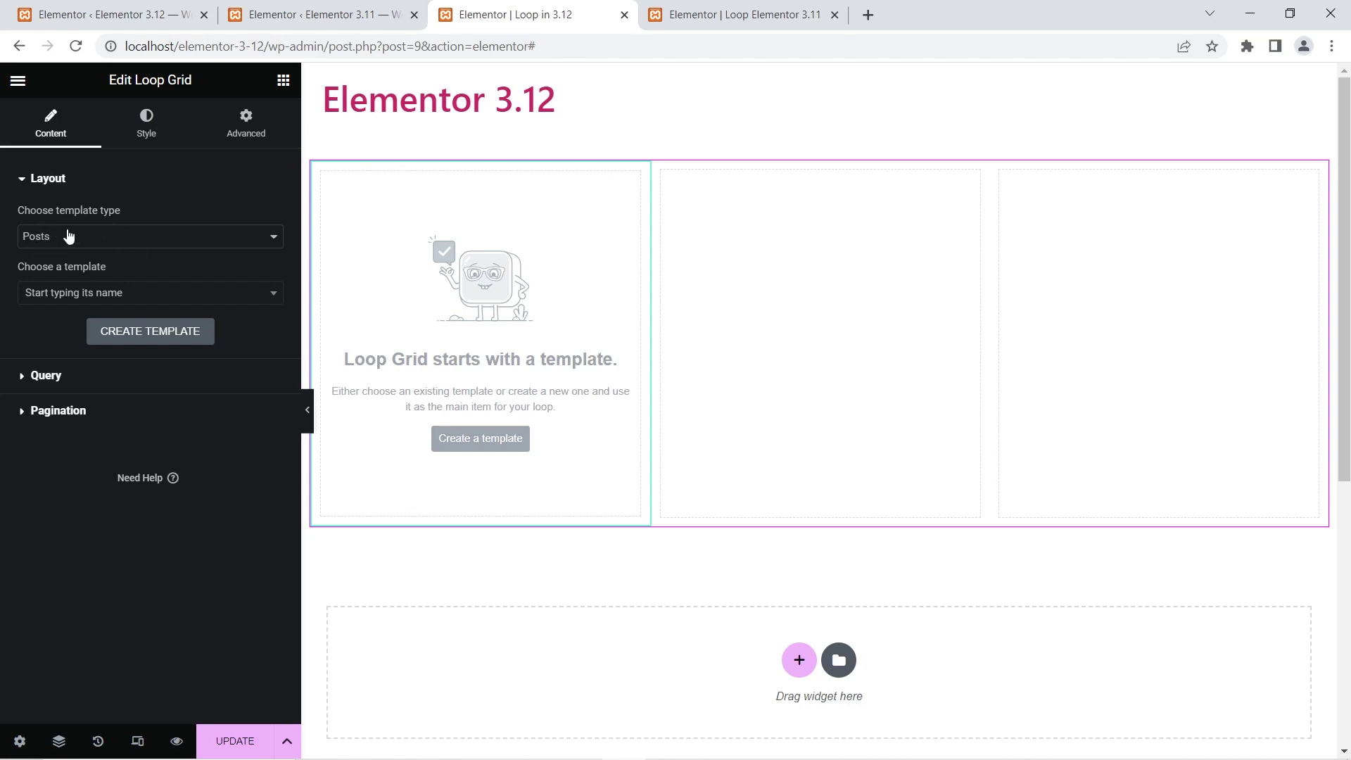
Create a Posts template from the Loop Grid, saving the page changes, and return to the page without inserting a library design.
click(491, 448)
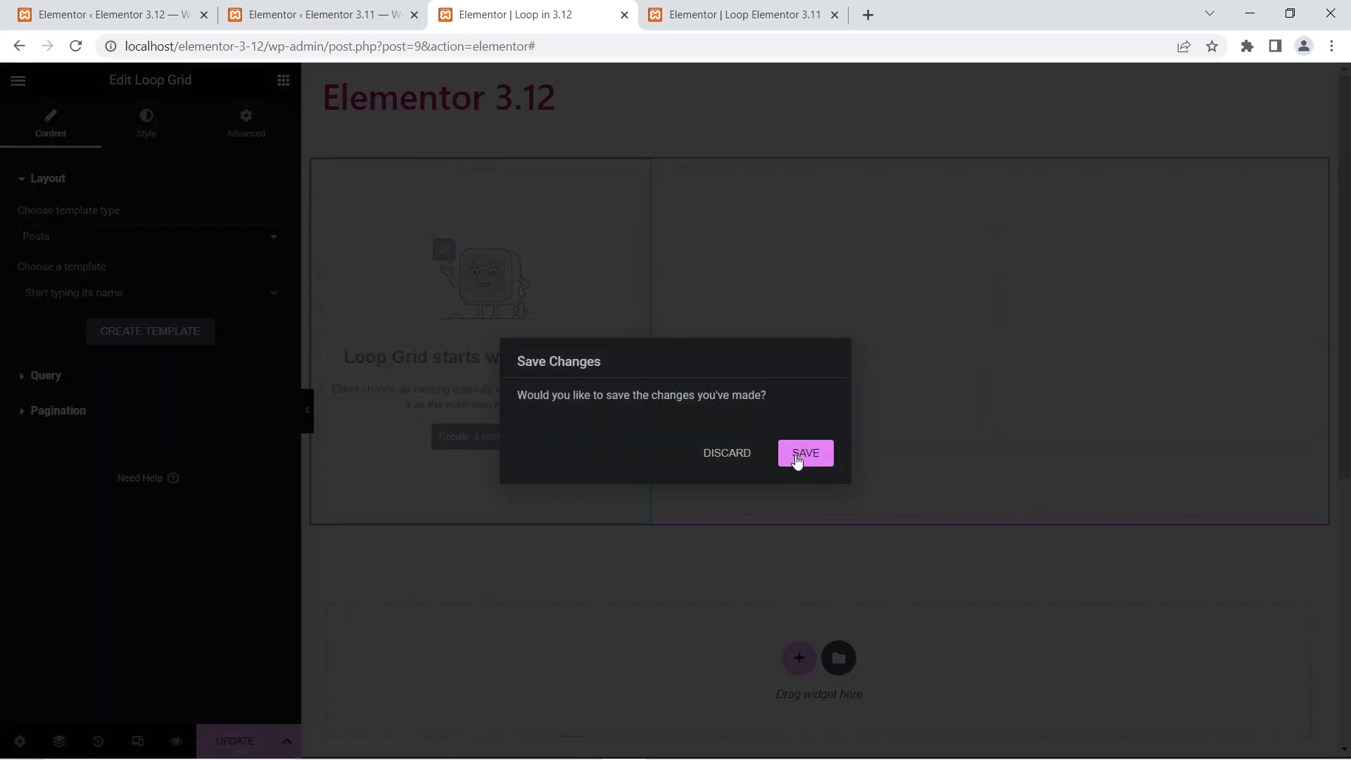
click(798, 459)
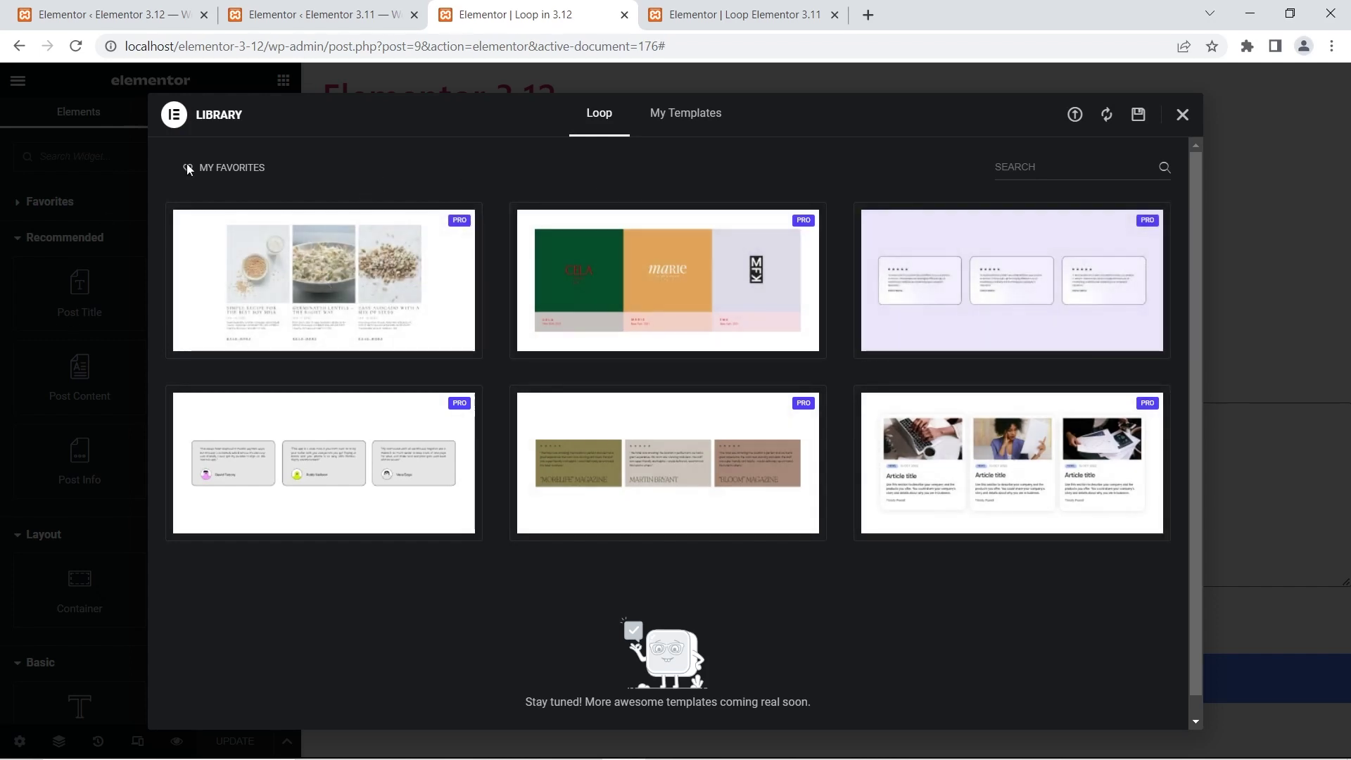
click(1183, 114)
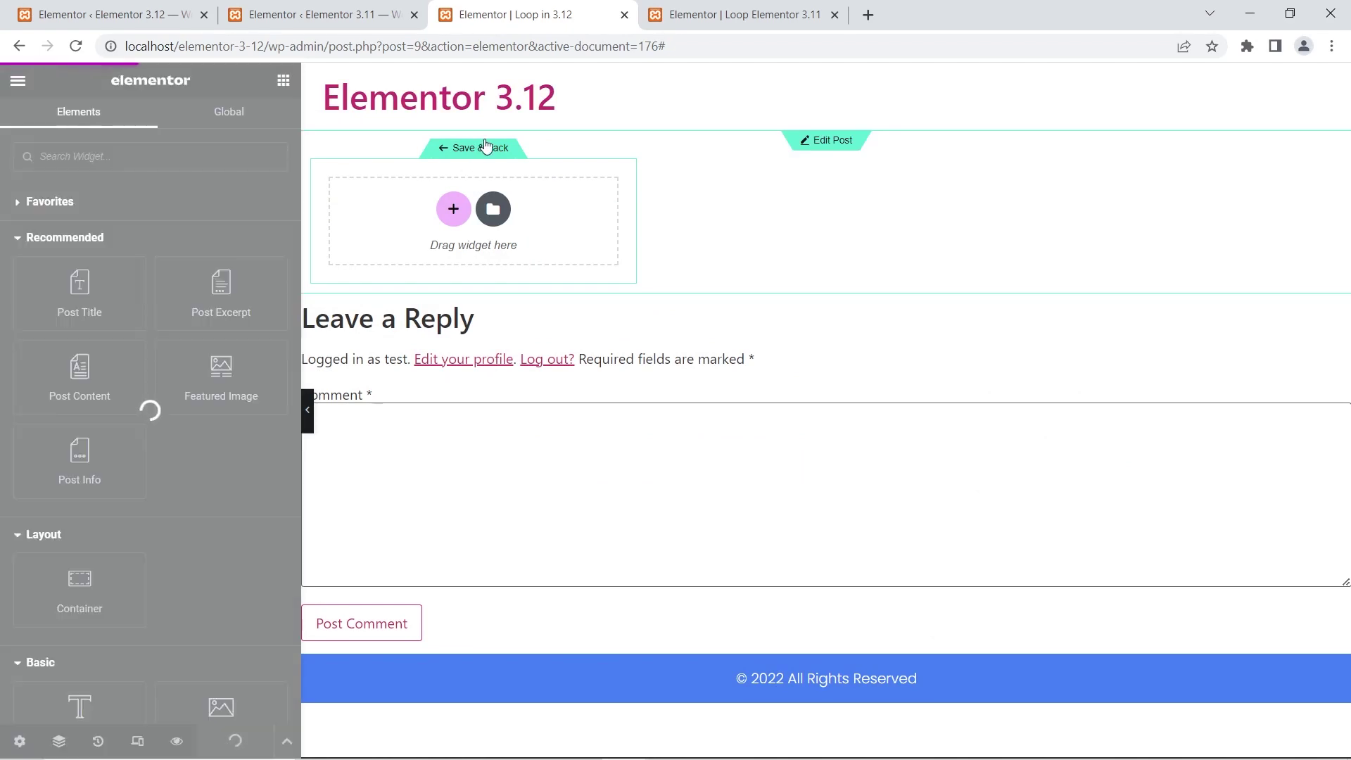
click(485, 147)
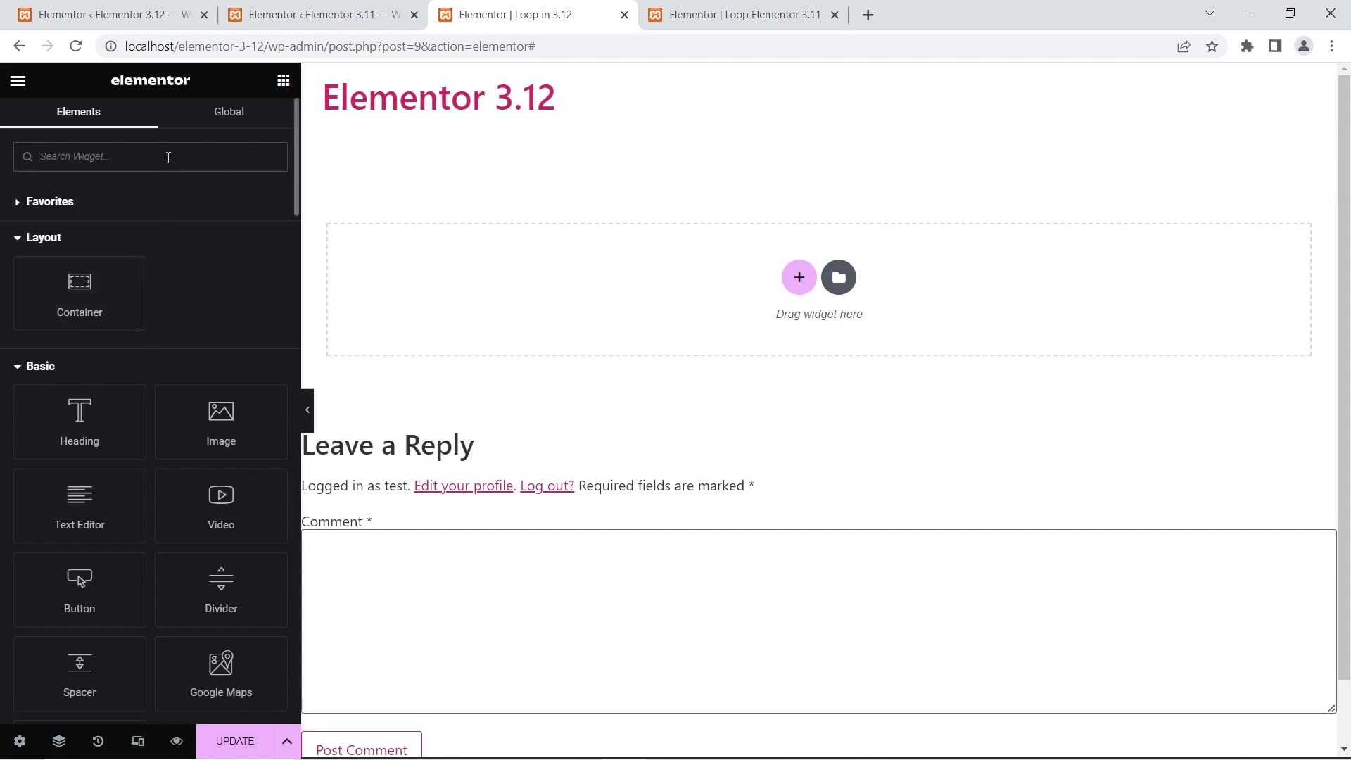
Find the Loop Grid widget again, place it on the empty page and set its template type to Products.
click(168, 157)
text(loop)
drag(216, 223, 622, 277)
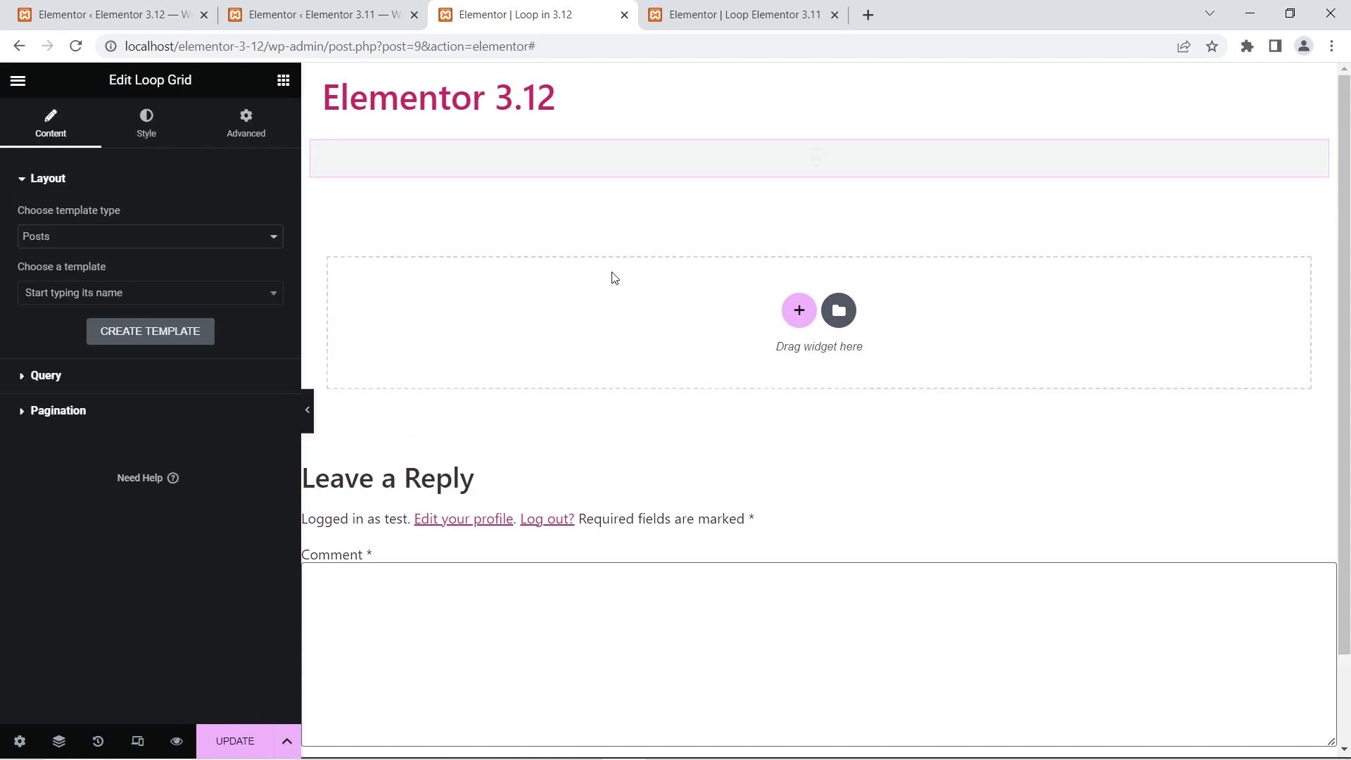
click(185, 235)
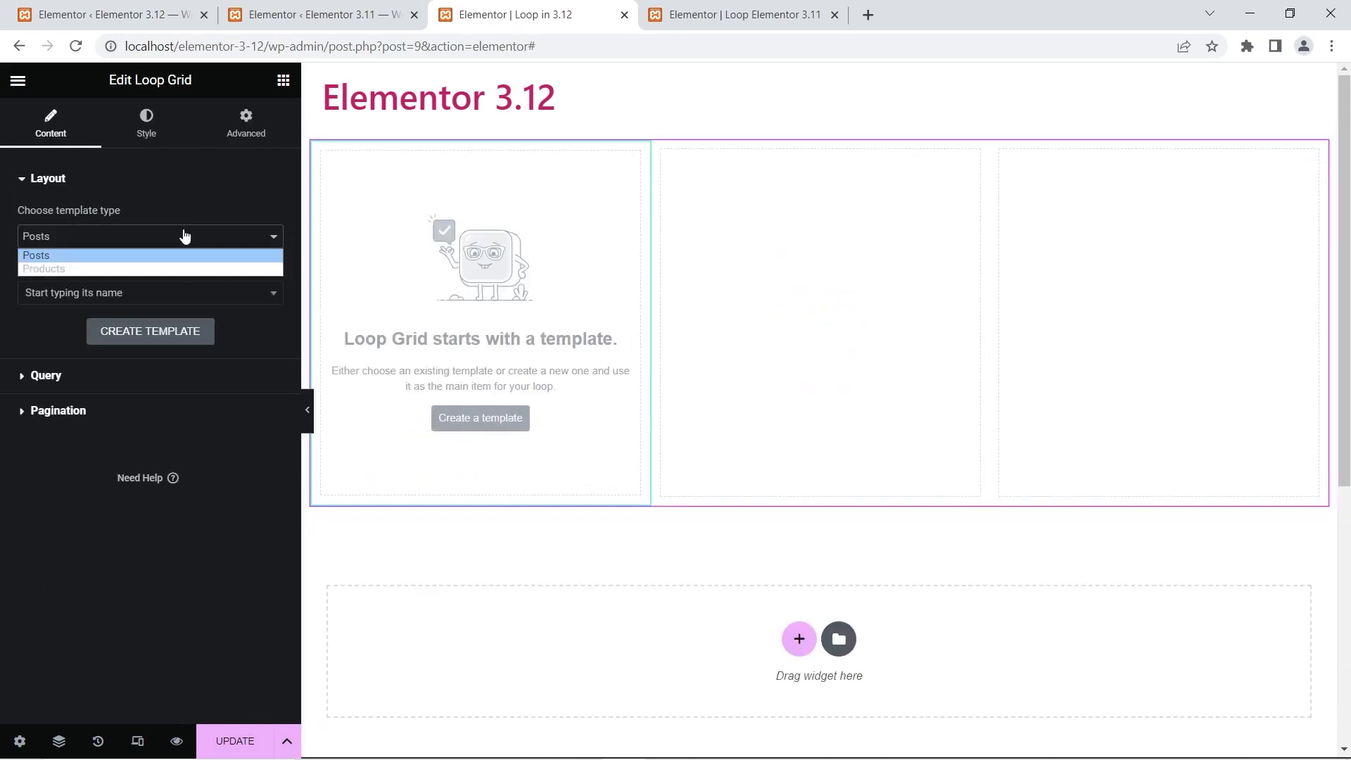
click(168, 269)
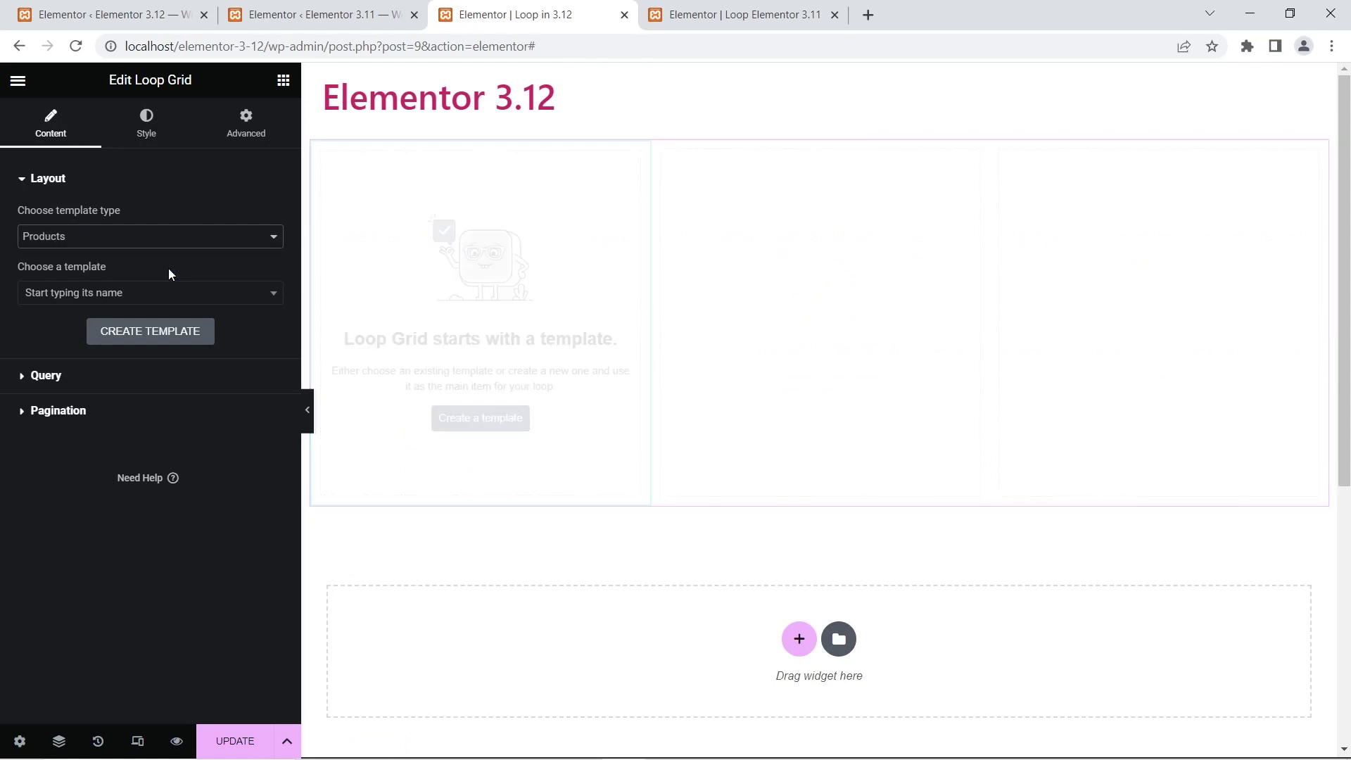
Create a template for the Products Loop Grid, saving the page changes.
click(512, 420)
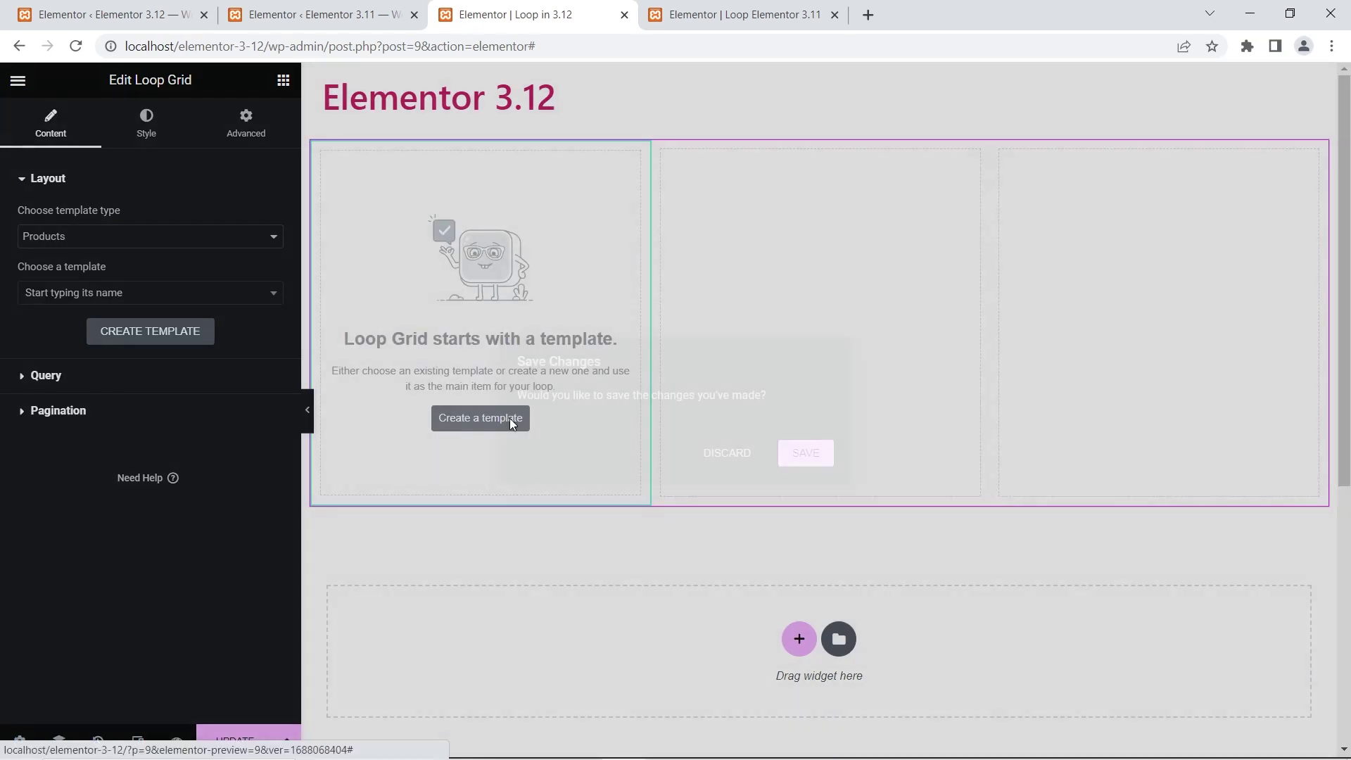
click(815, 458)
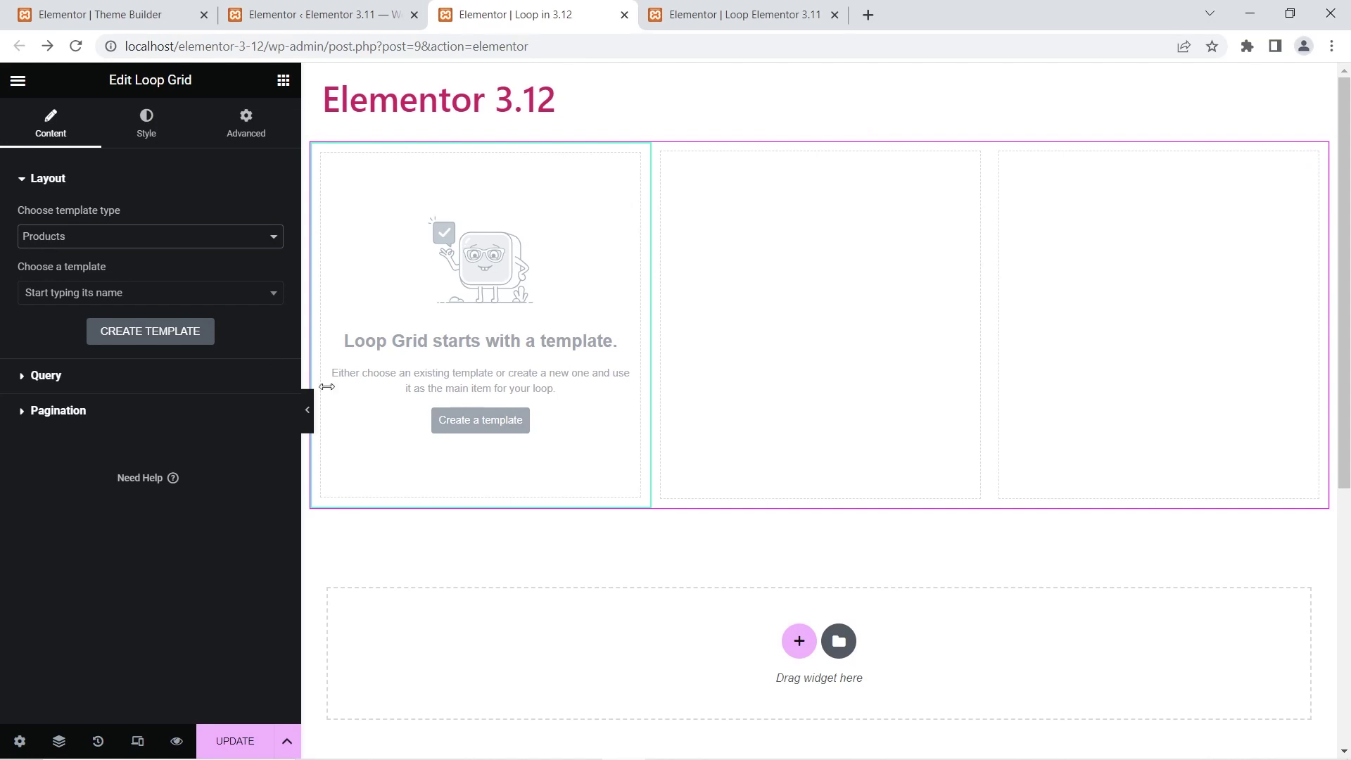
click(476, 427)
click(807, 456)
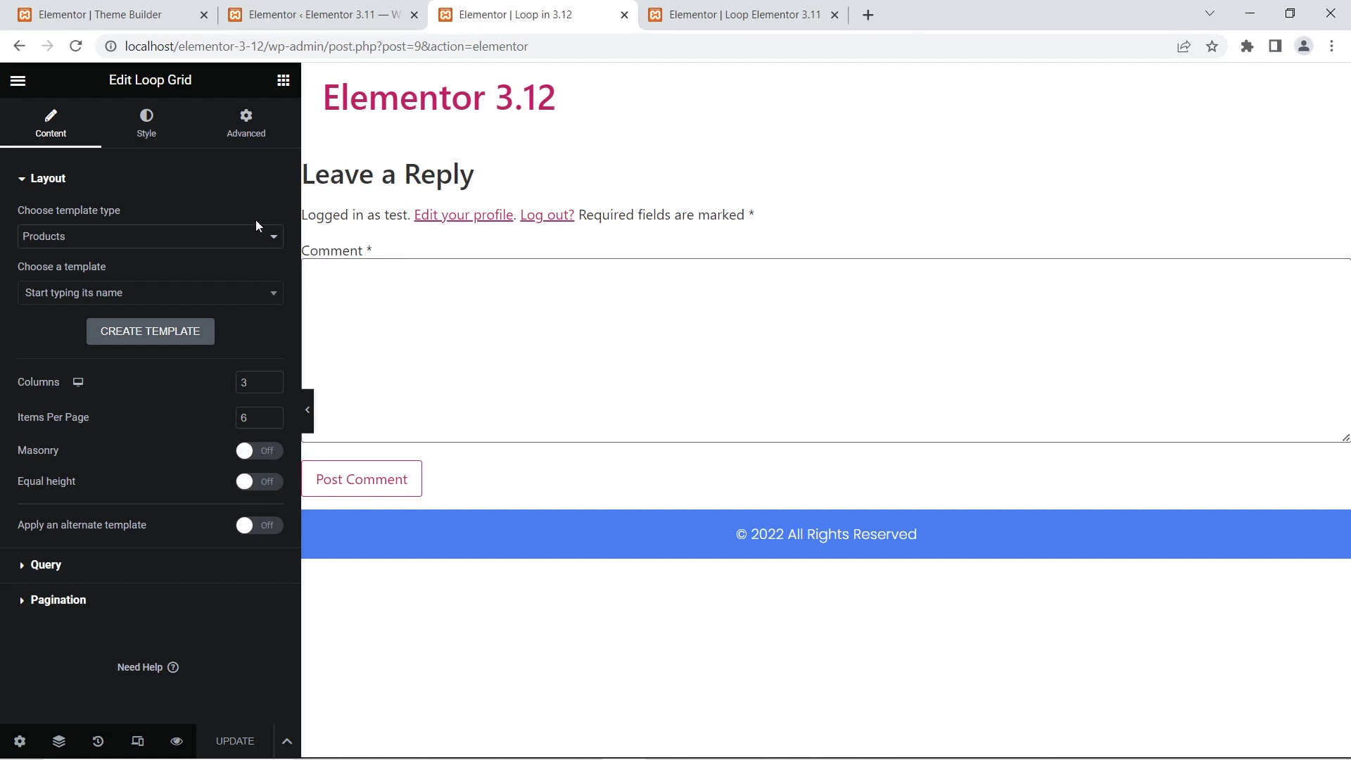
Delete the Products Loop Grid and place a new Loop Grid widget on the page by searching for "loop".
key(Delete)
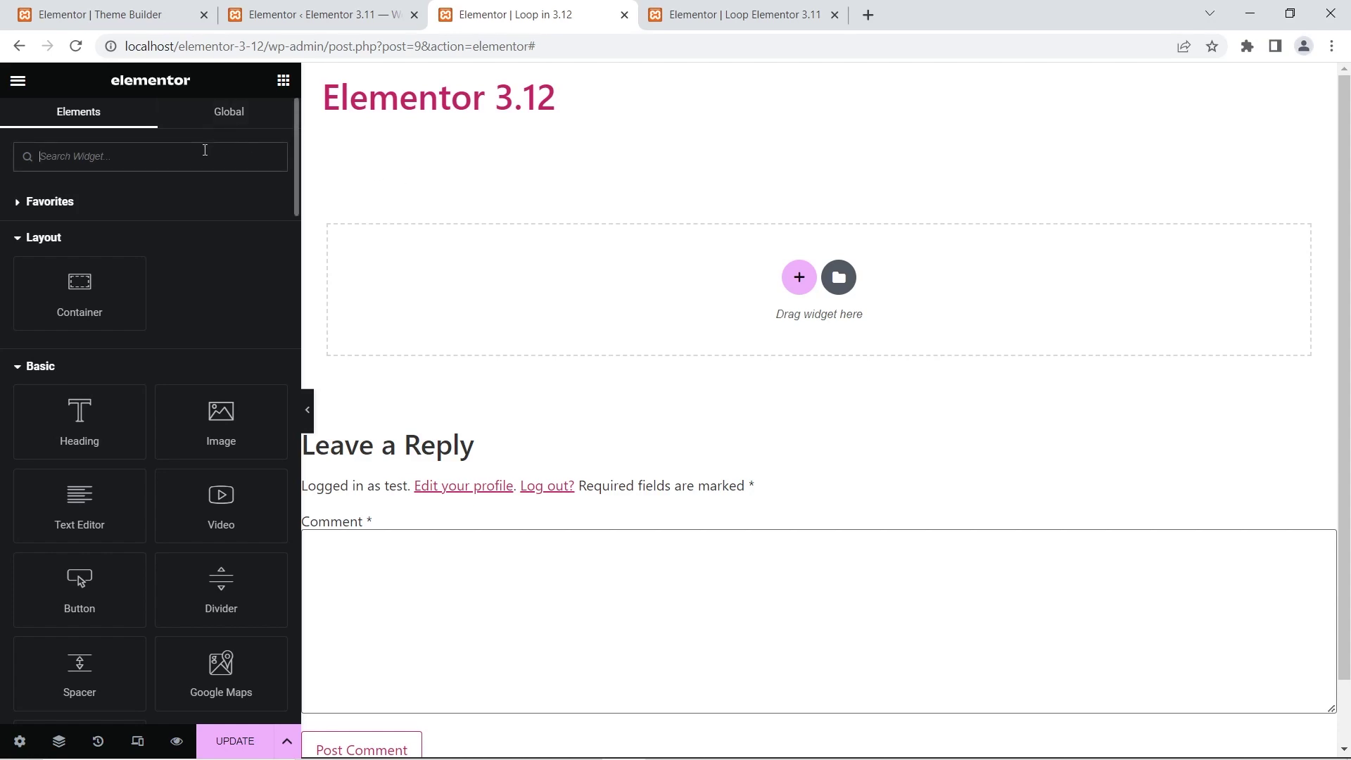
text(lopp)
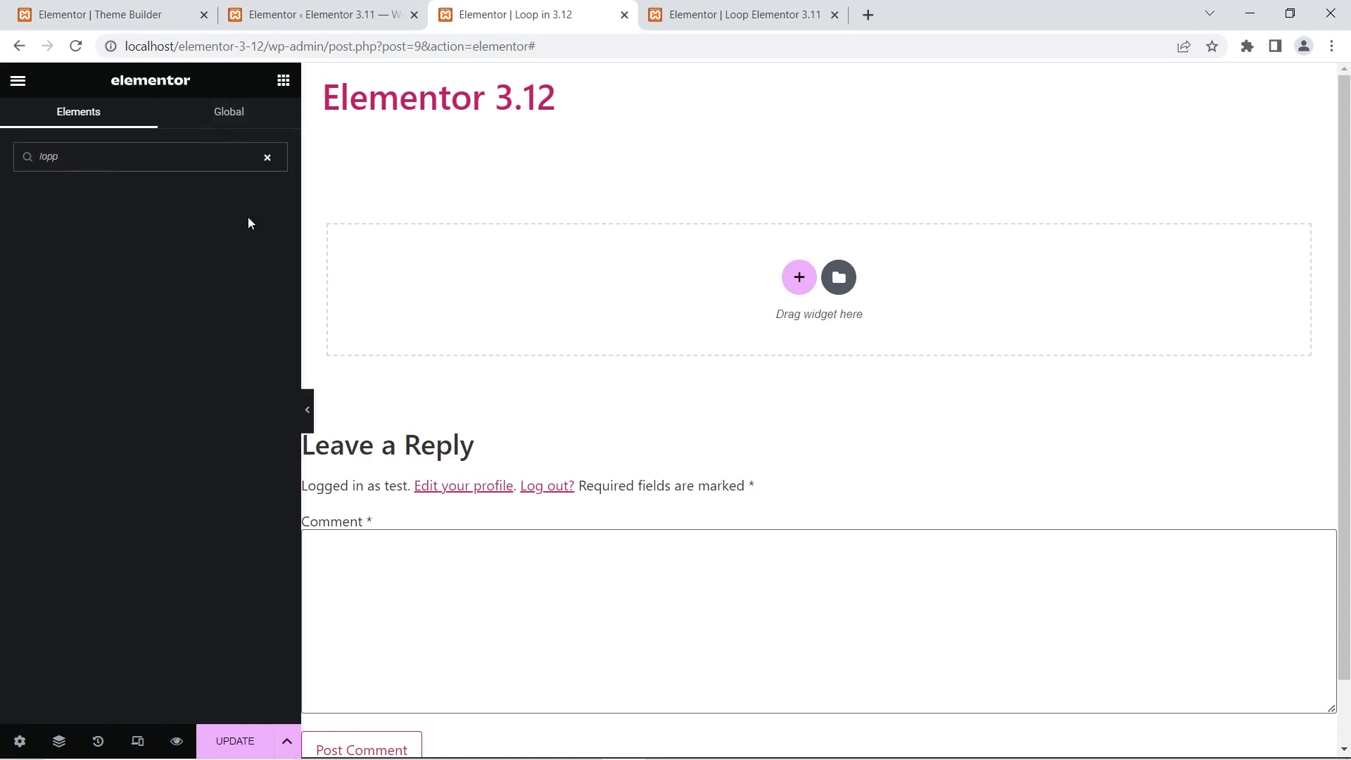
key(BackSpace)
key(BackSpace)
text(op)
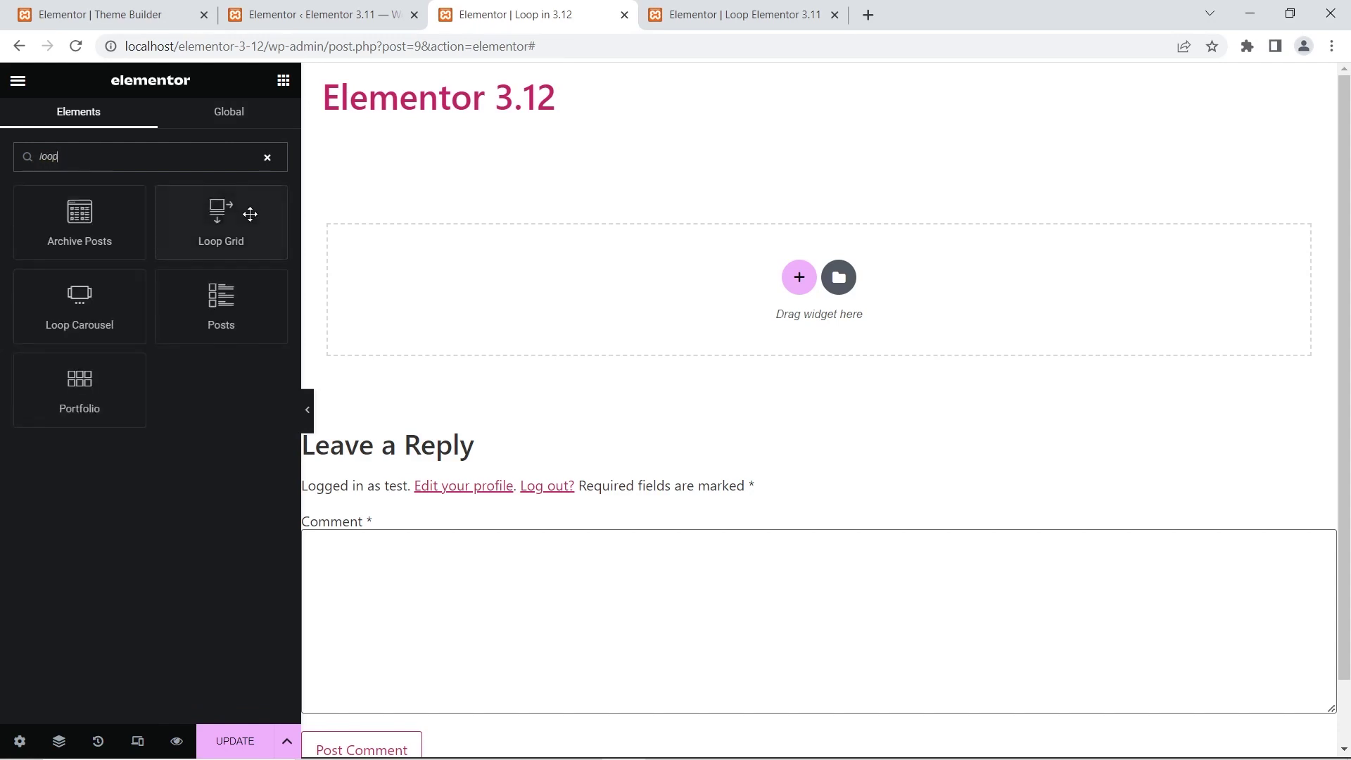
drag(212, 212, 555, 268)
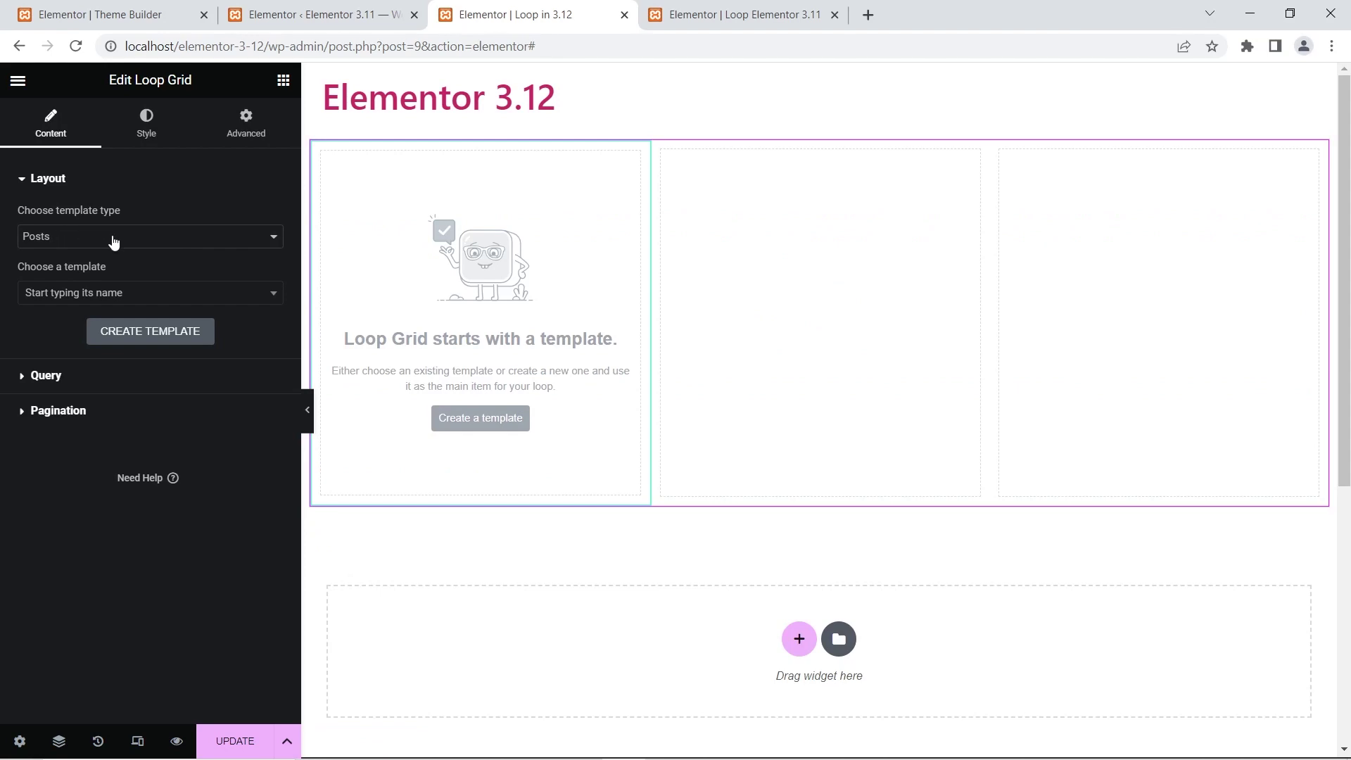
Create a Posts template for the new Loop Grid, saving the page changes, and open the library of ready-made loop designs.
click(475, 420)
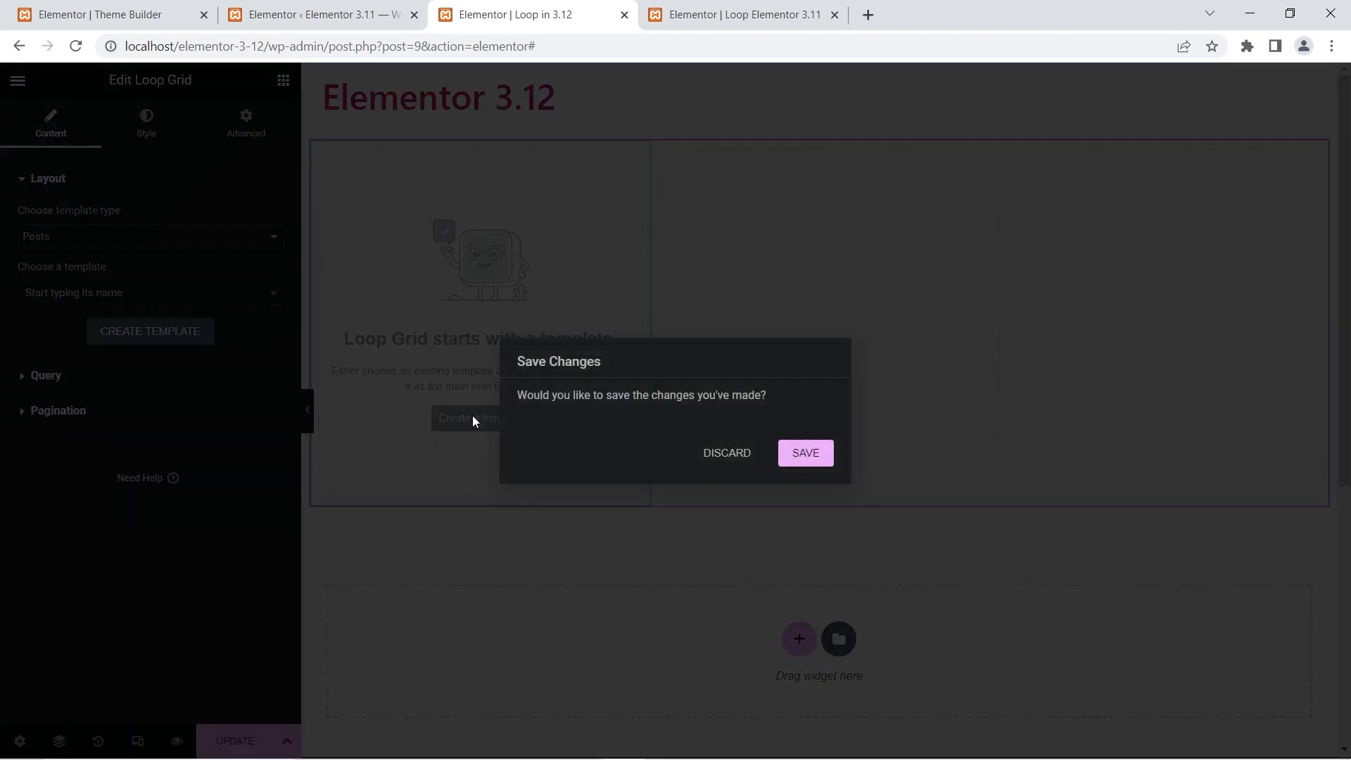
click(811, 454)
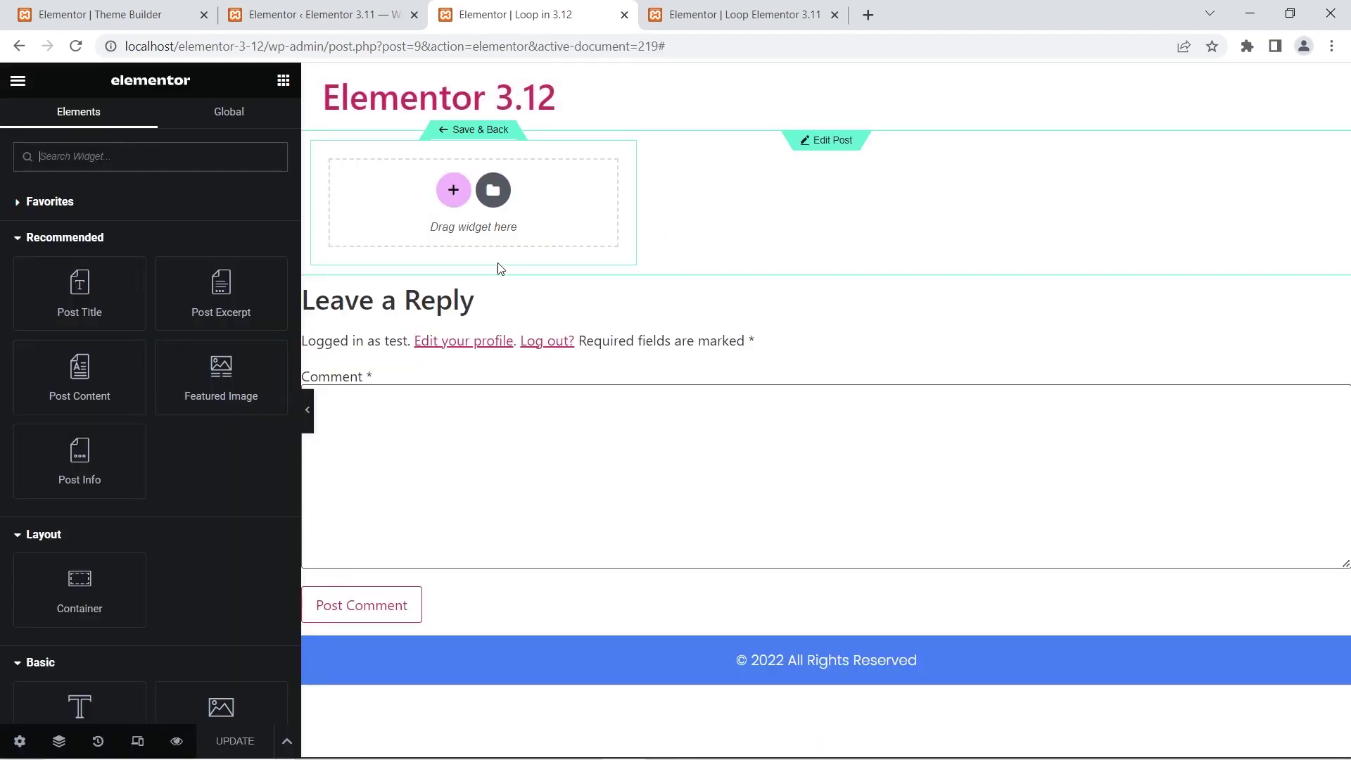
click(492, 190)
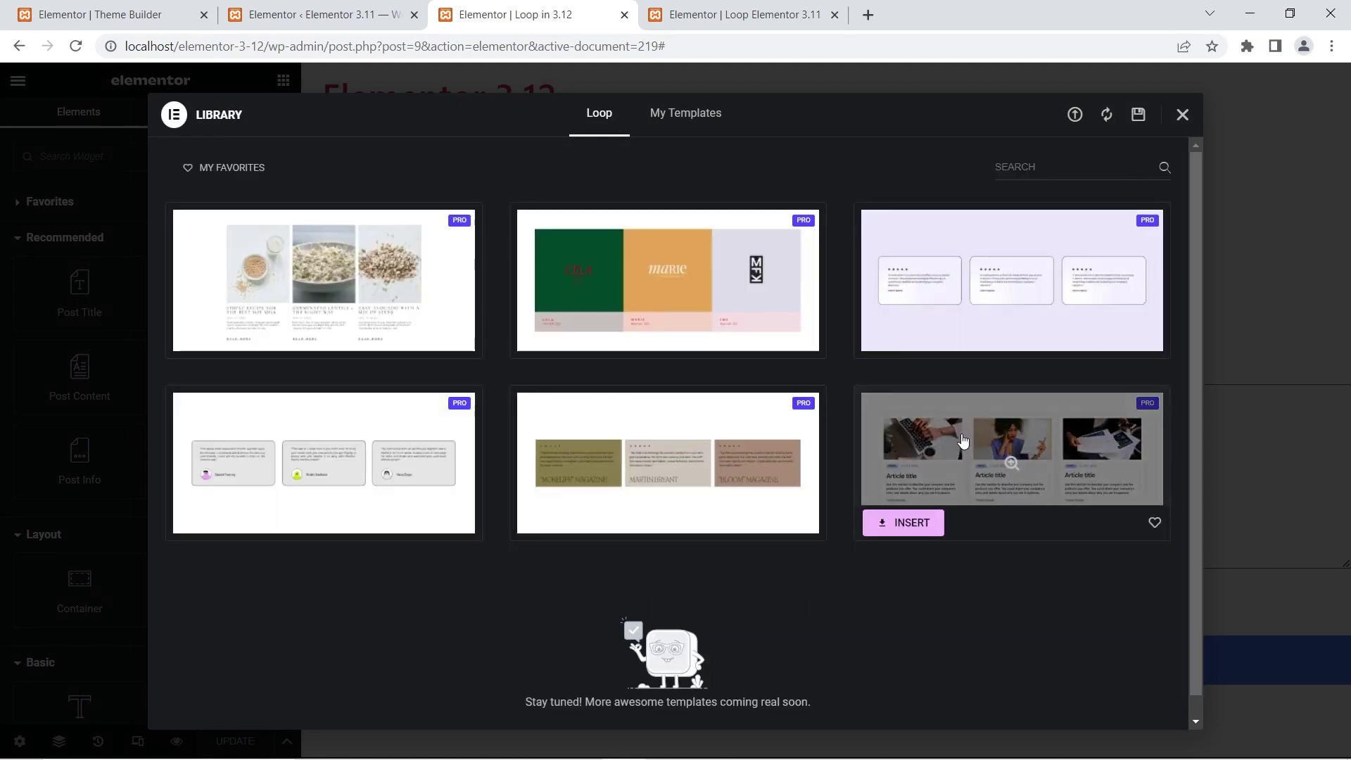
Preview the ready-made loop design of article cards with photos and insert it into the loop template, applying its settings.
click(963, 441)
click(1102, 115)
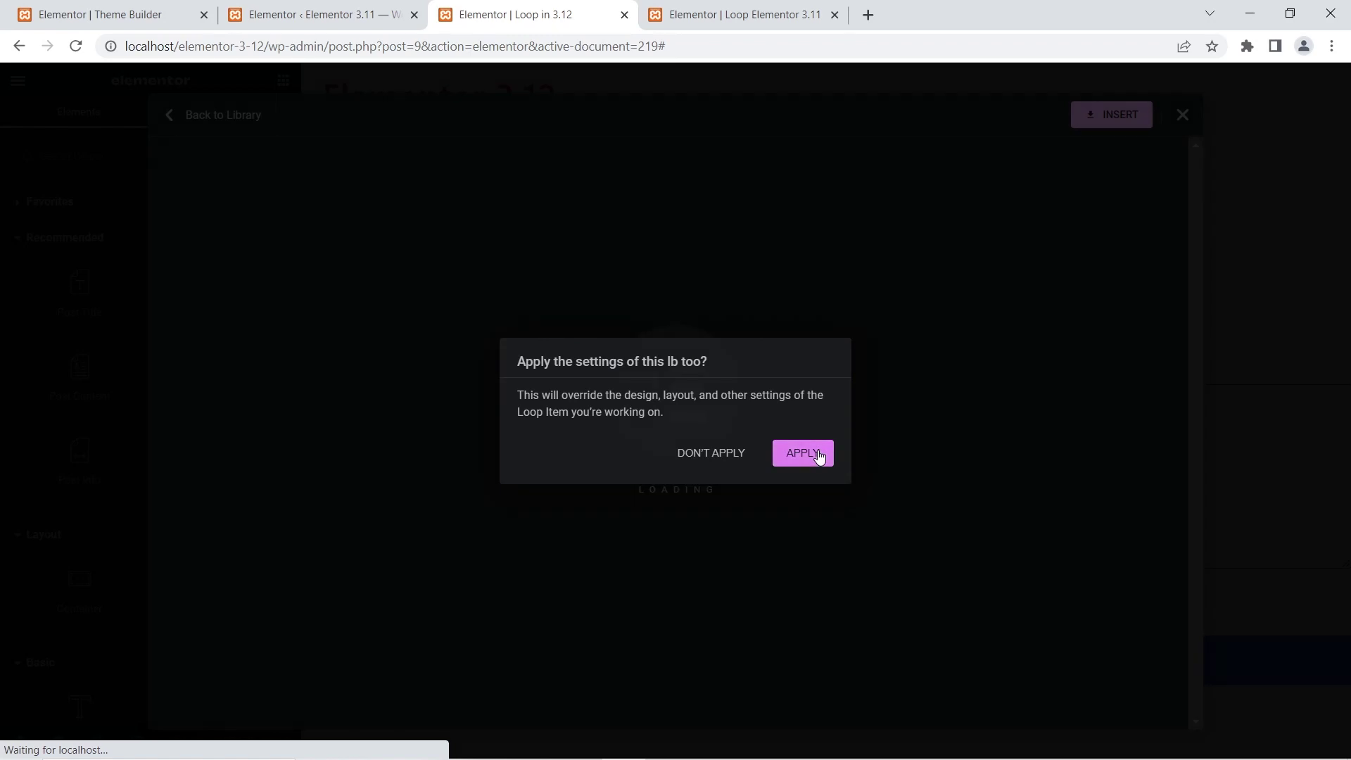
click(818, 454)
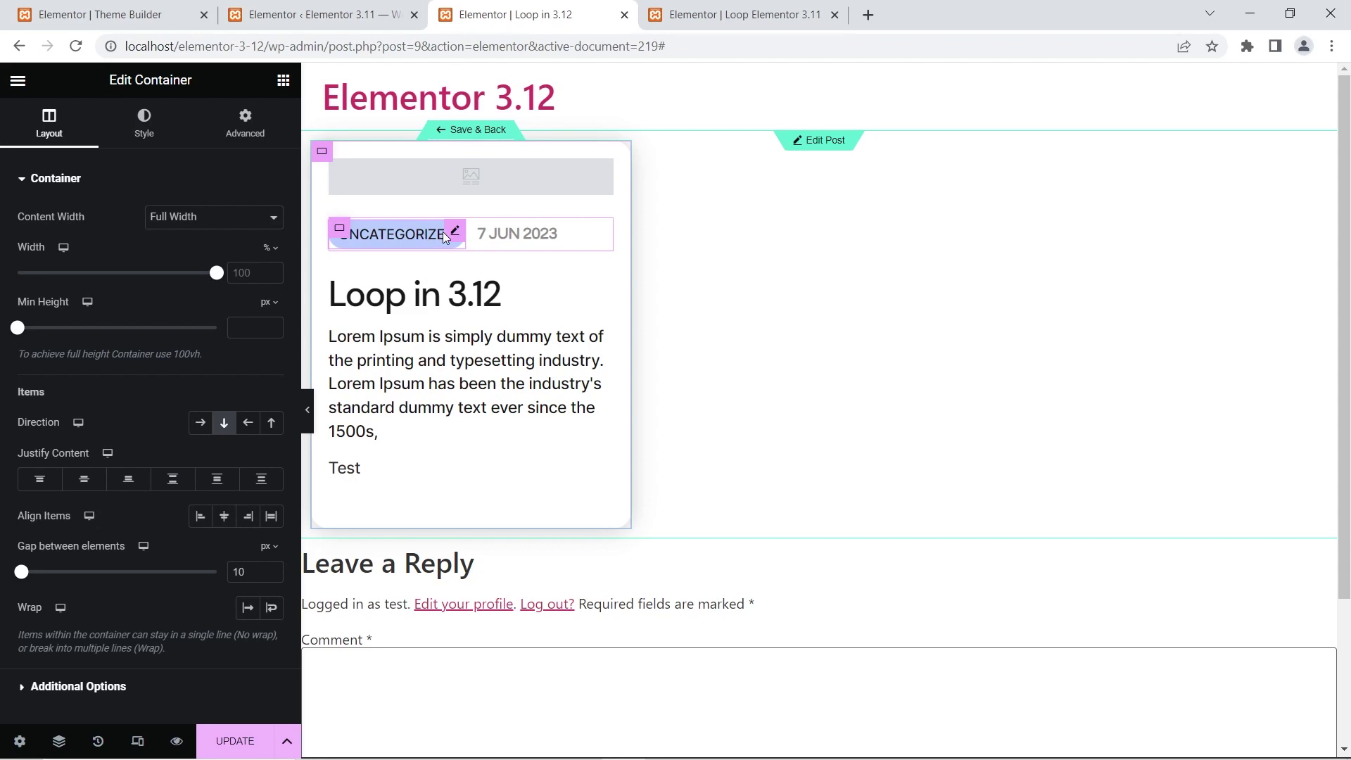
Look through the loop item container's advanced options, including Custom CSS, and save the template to return to the page.
click(255, 132)
scroll(196, 311, down, 3)
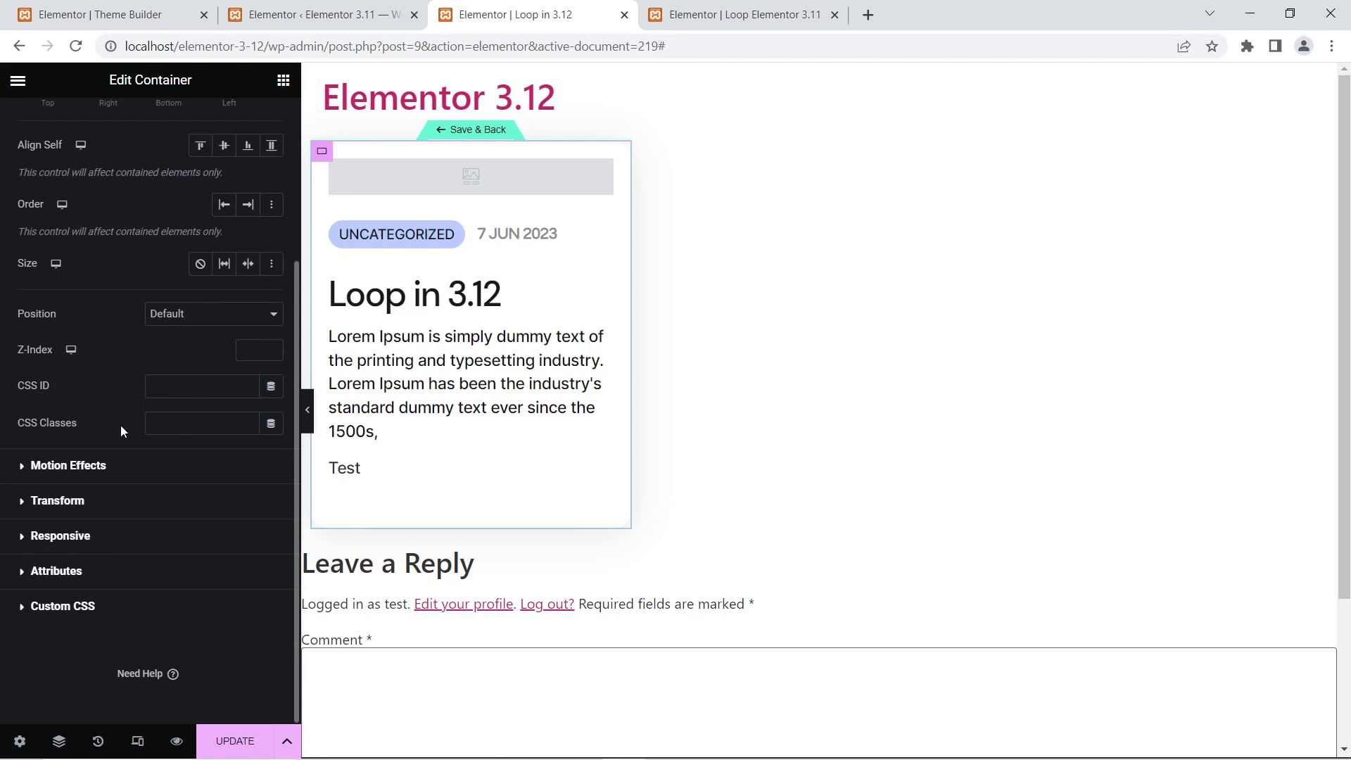
click(62, 605)
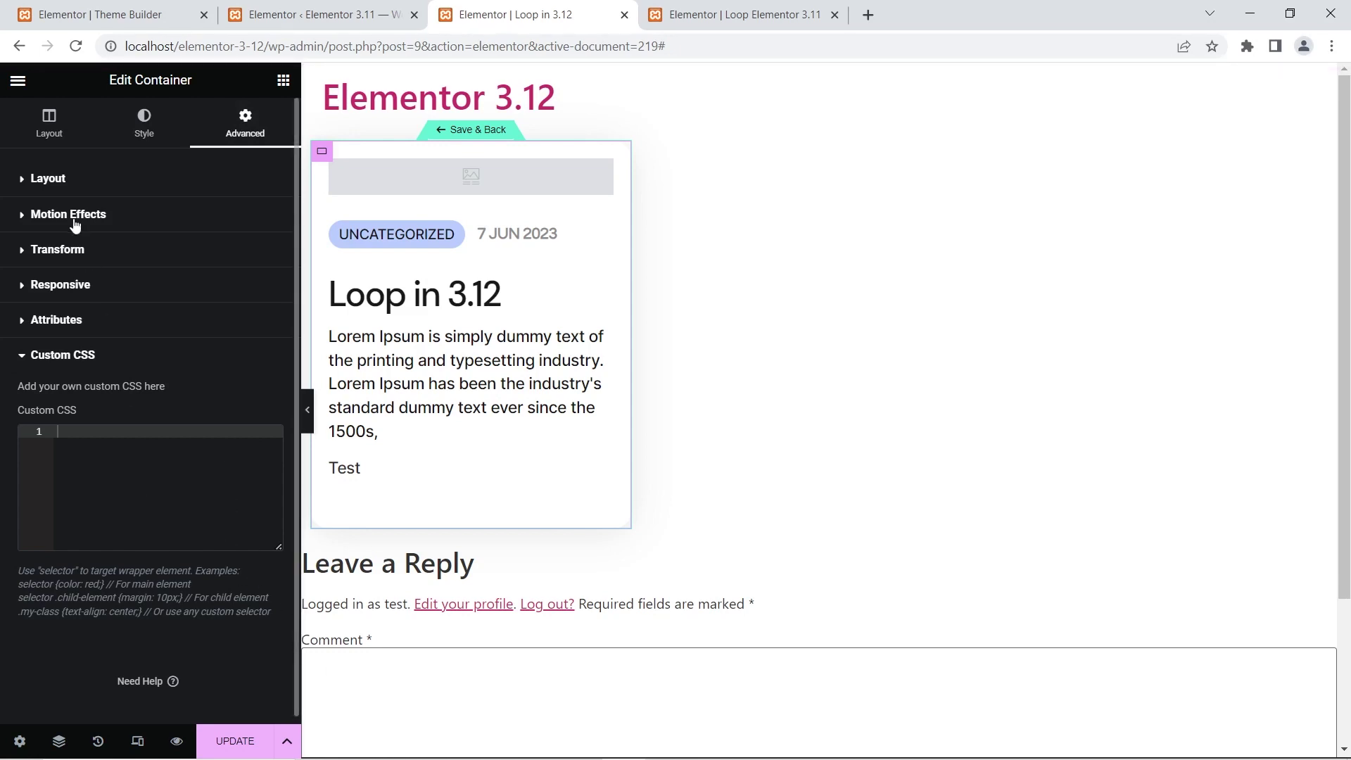
click(46, 125)
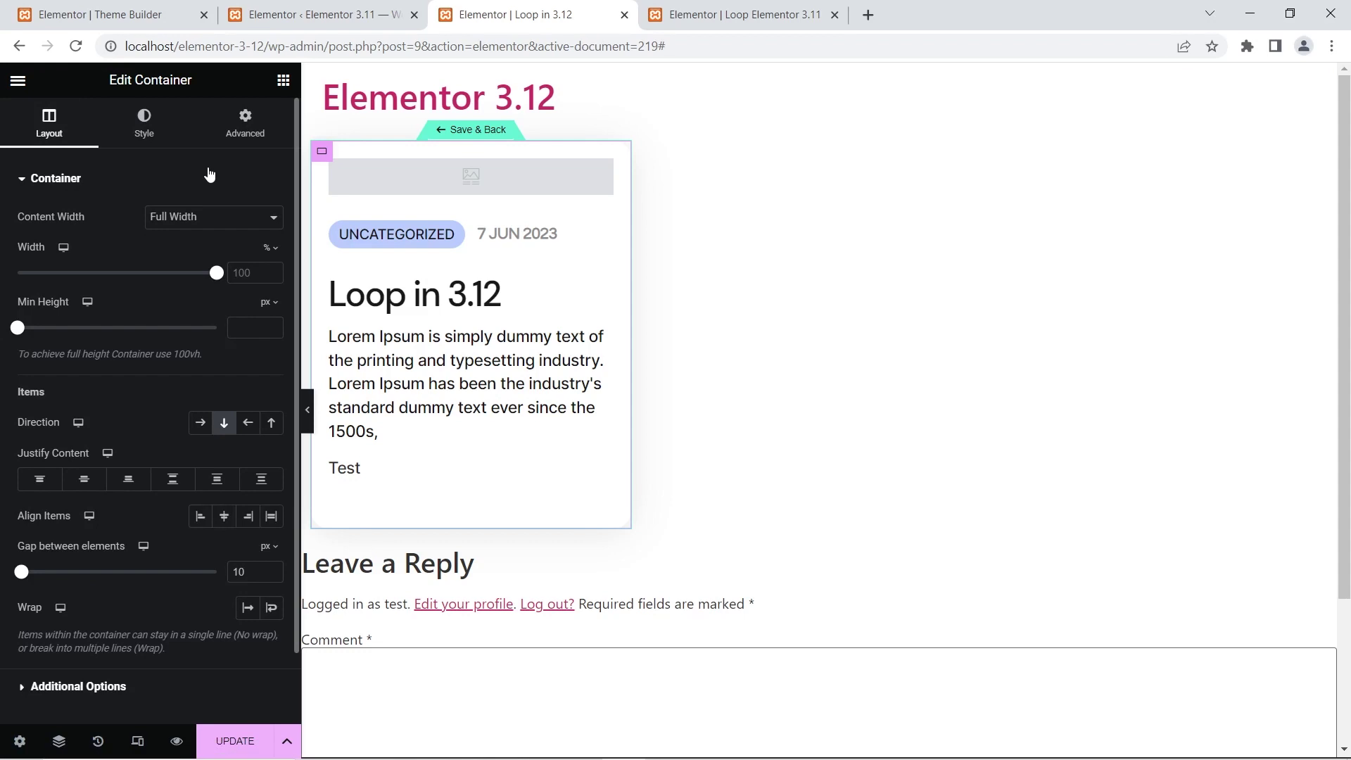
click(479, 131)
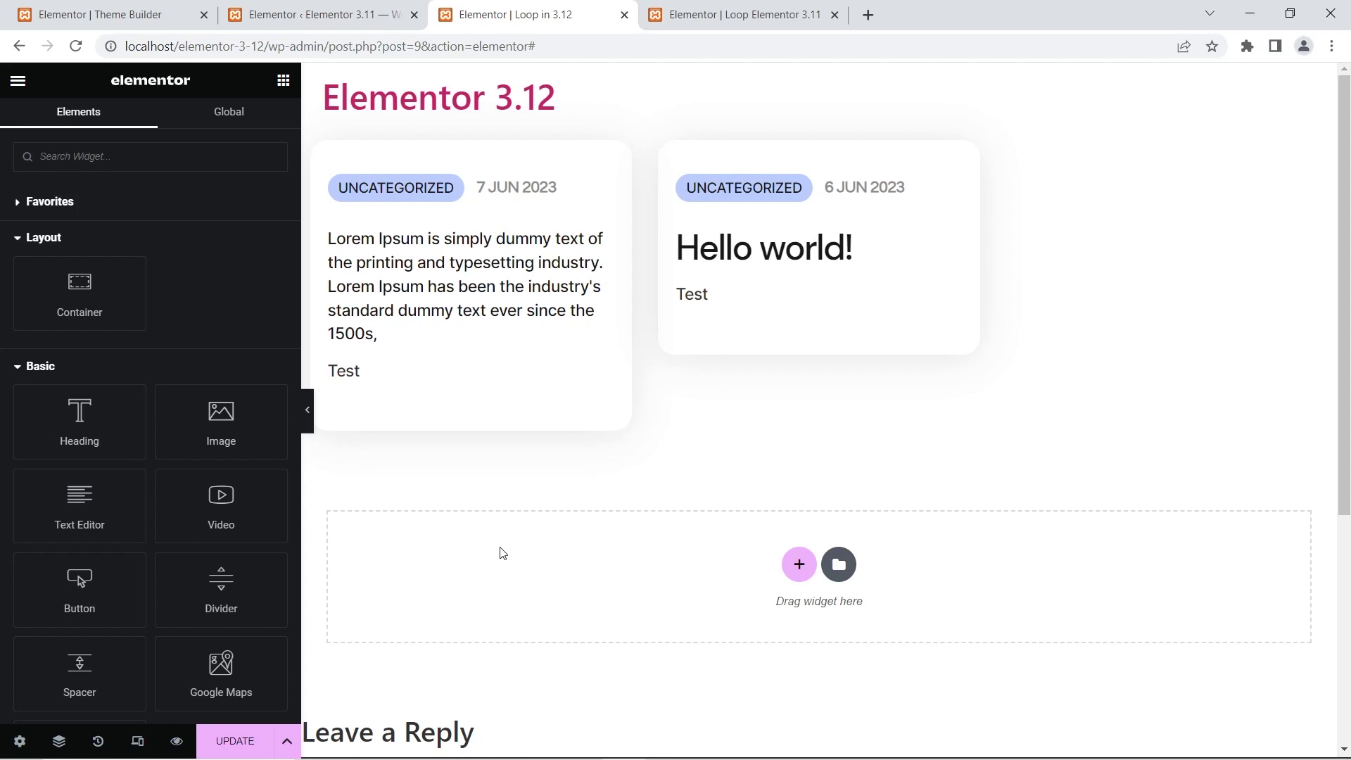
Turn on the alternate template for the Loop Grid and choose Elementor Loop Item #237 for it.
click(1146, 300)
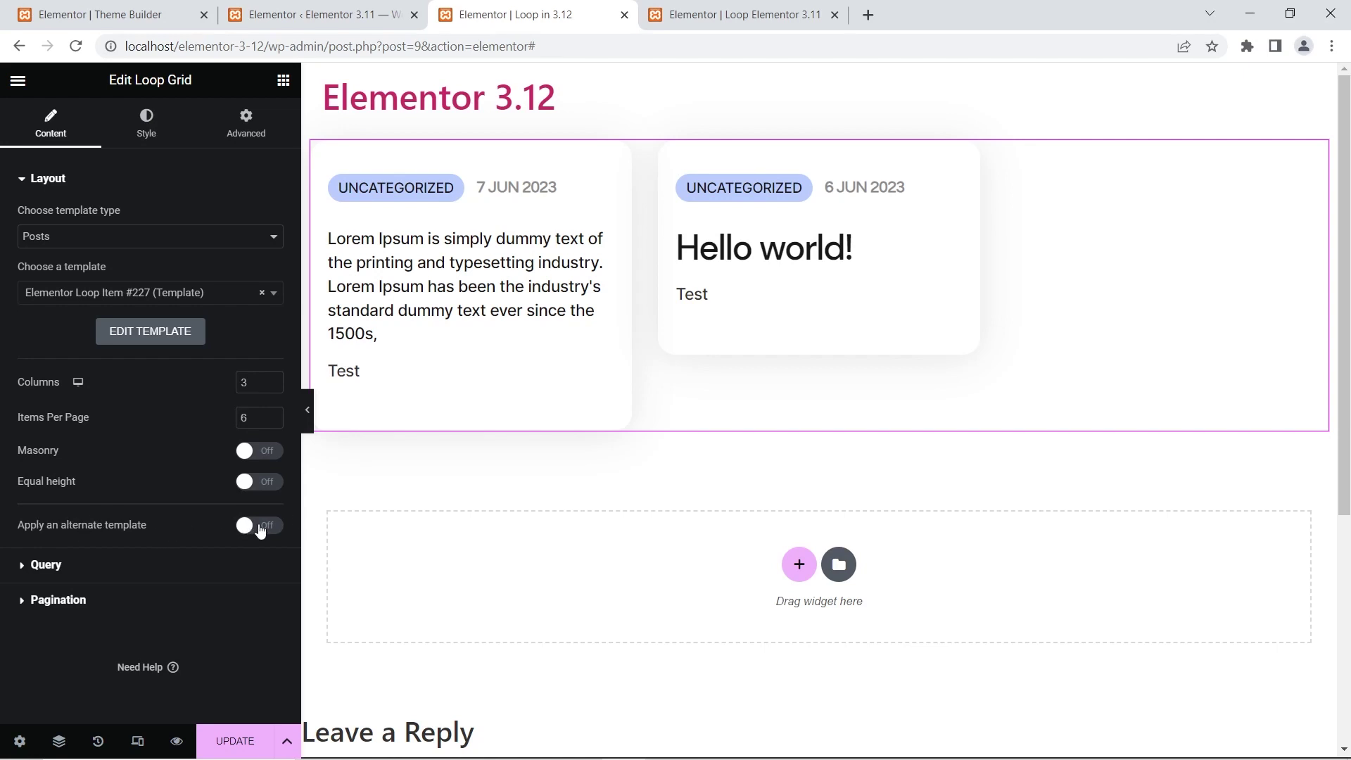
click(260, 527)
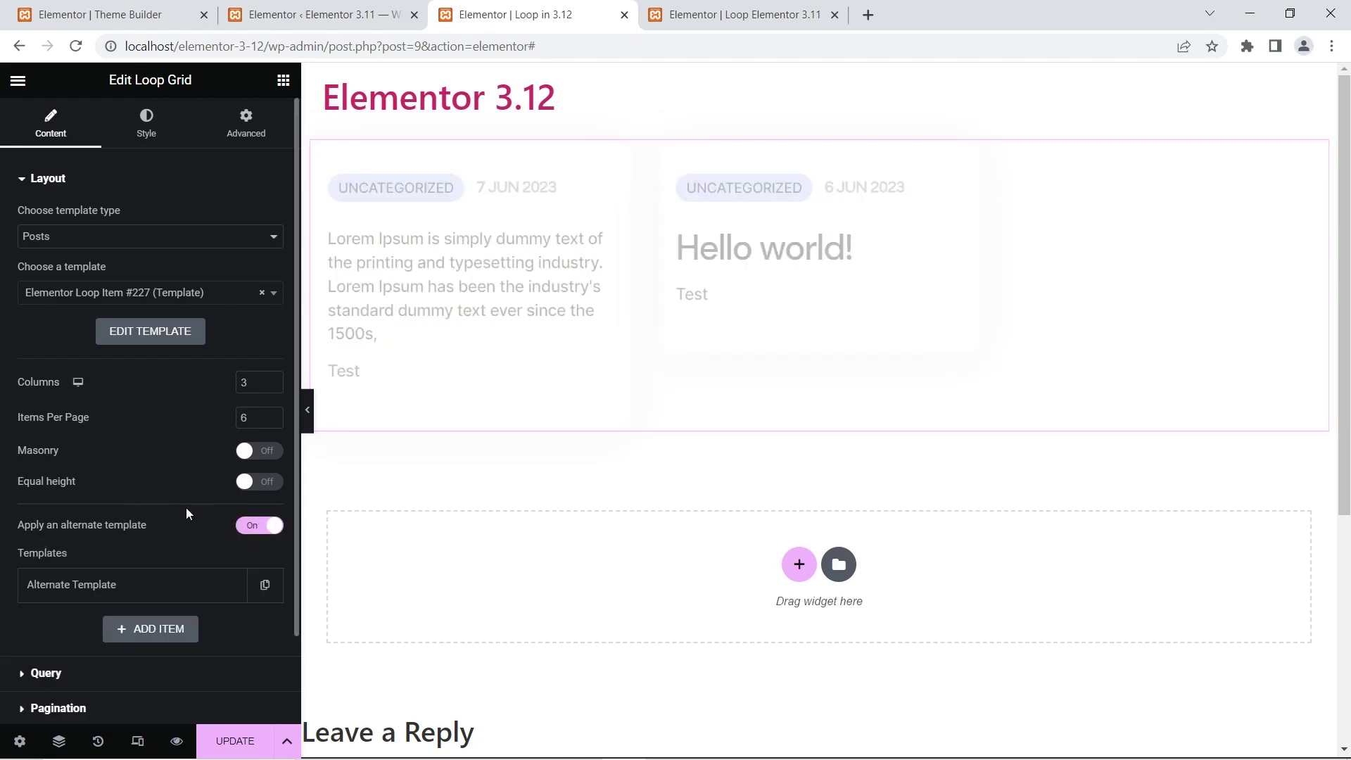
scroll(116, 479, down, 2)
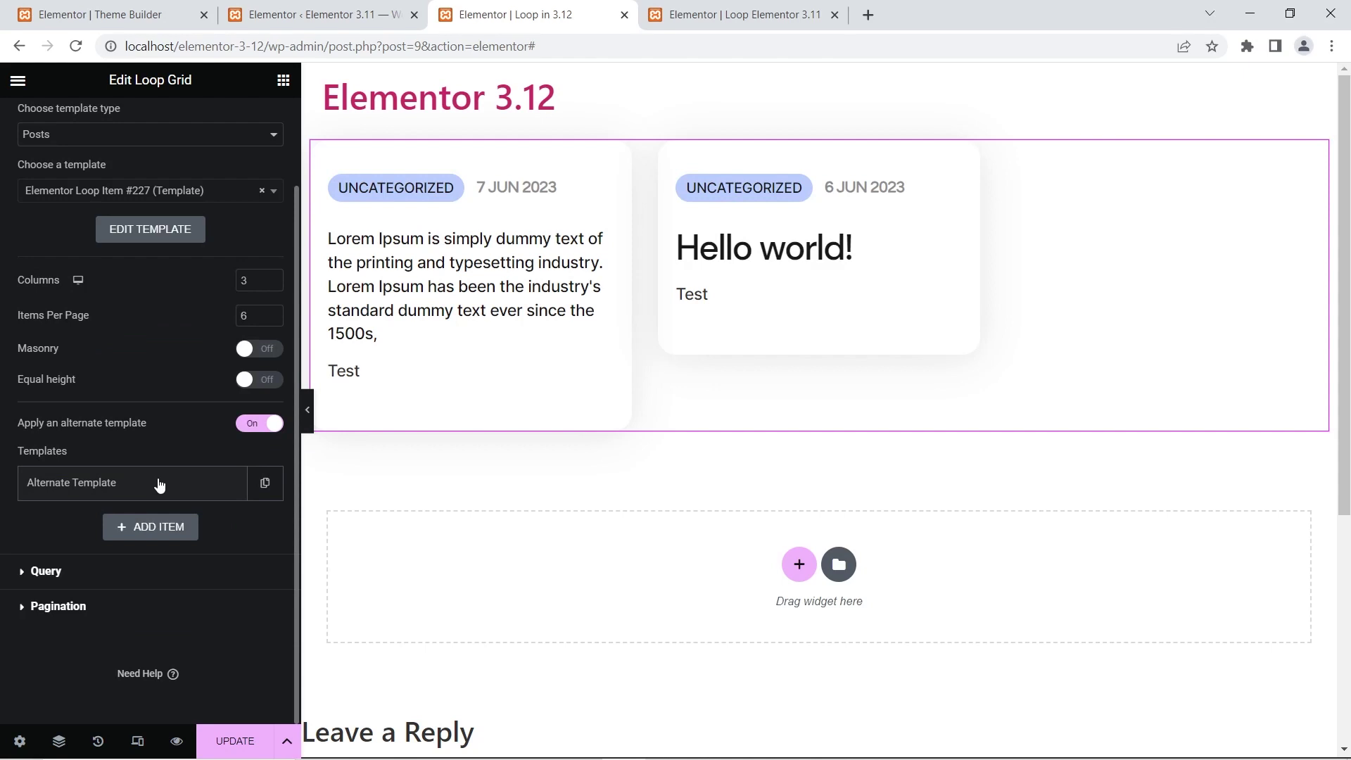
click(155, 485)
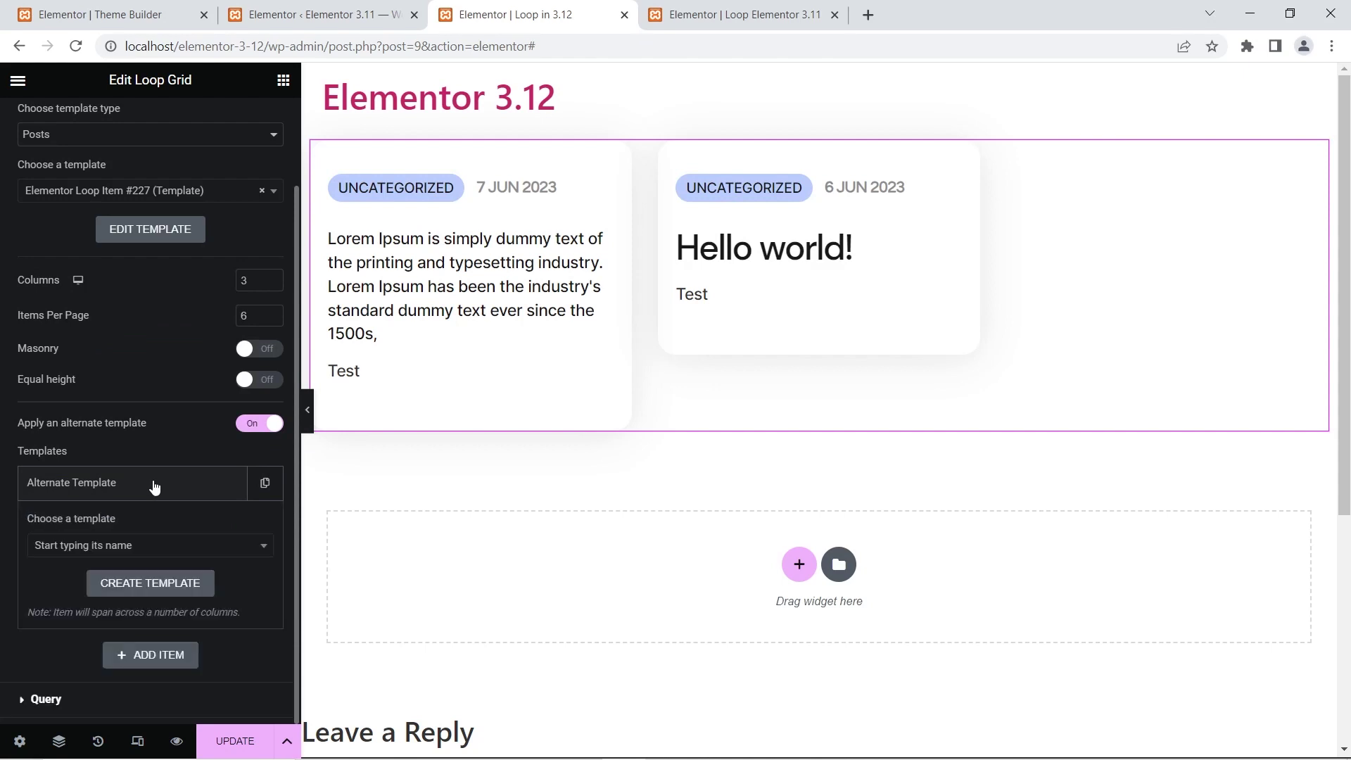
scroll(154, 485, down, 2)
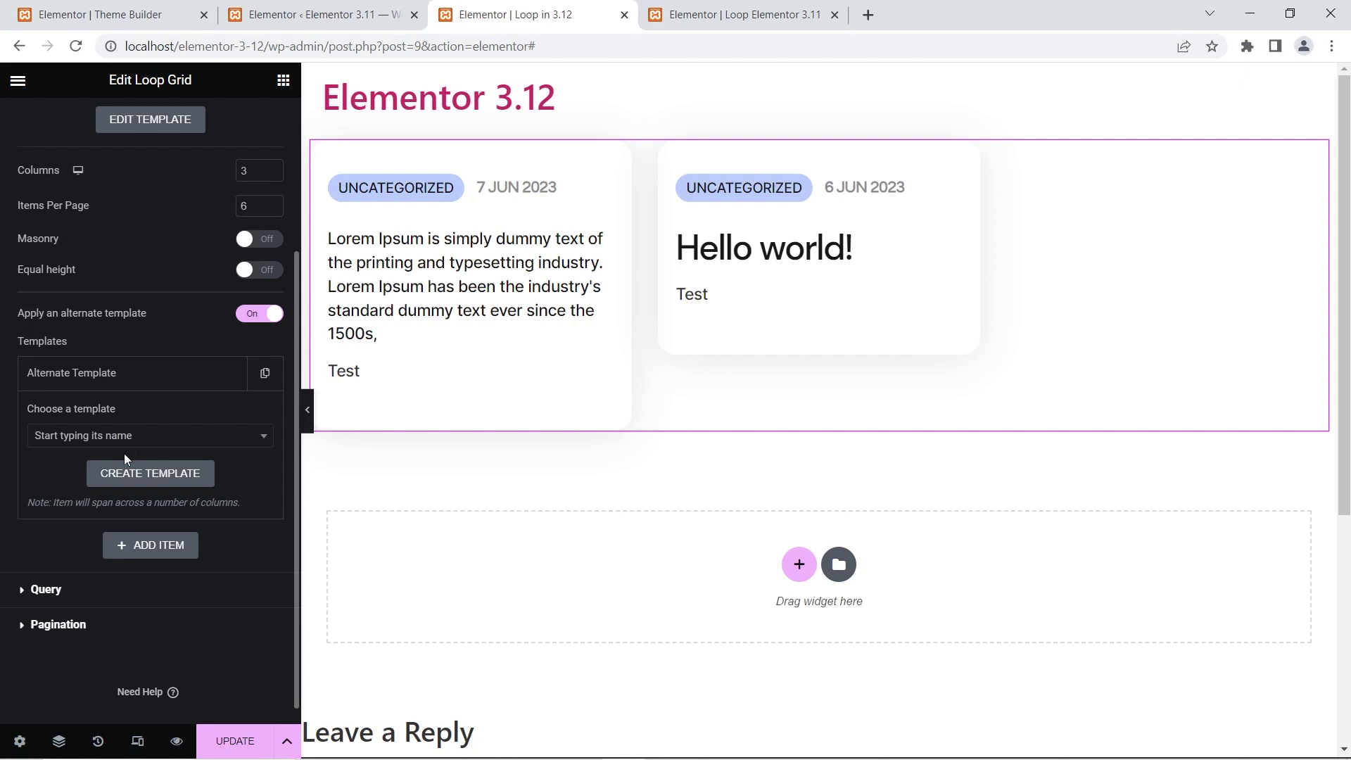
click(133, 438)
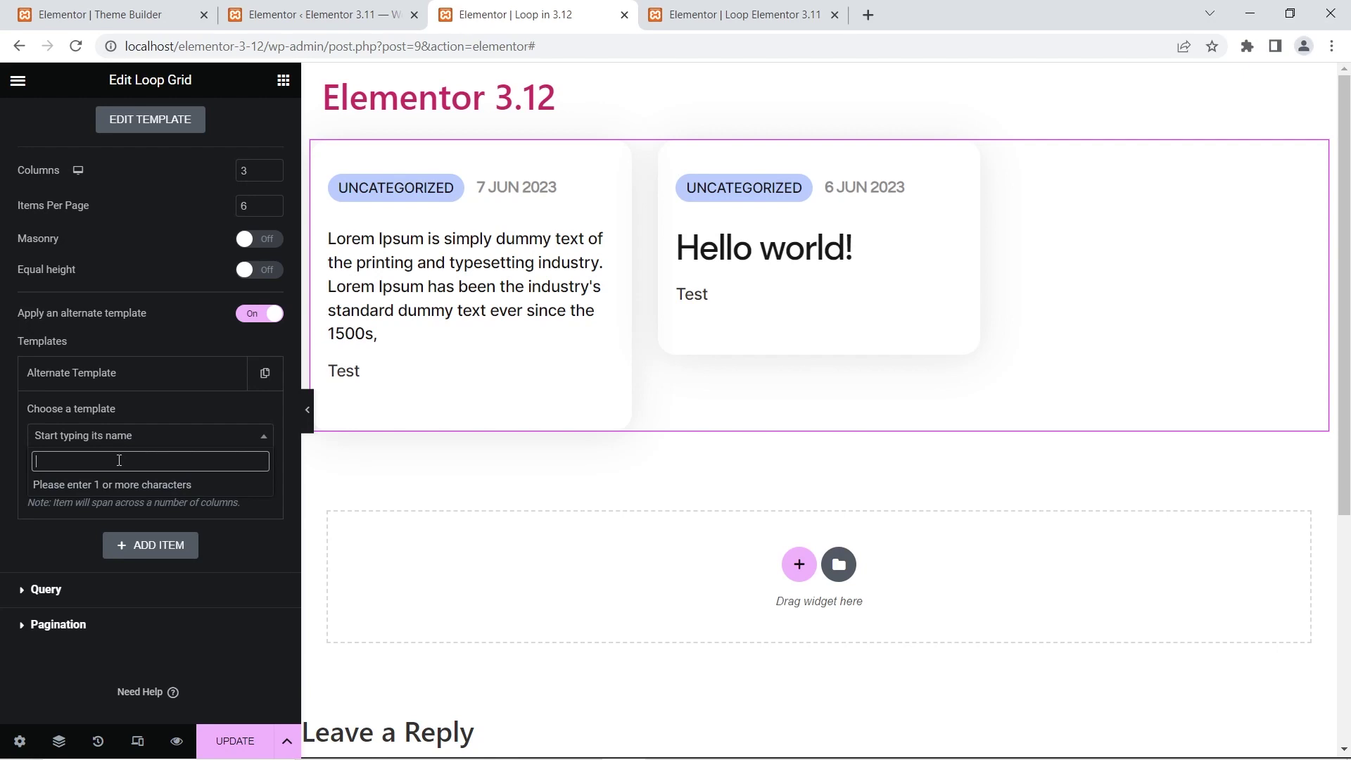
text(237)
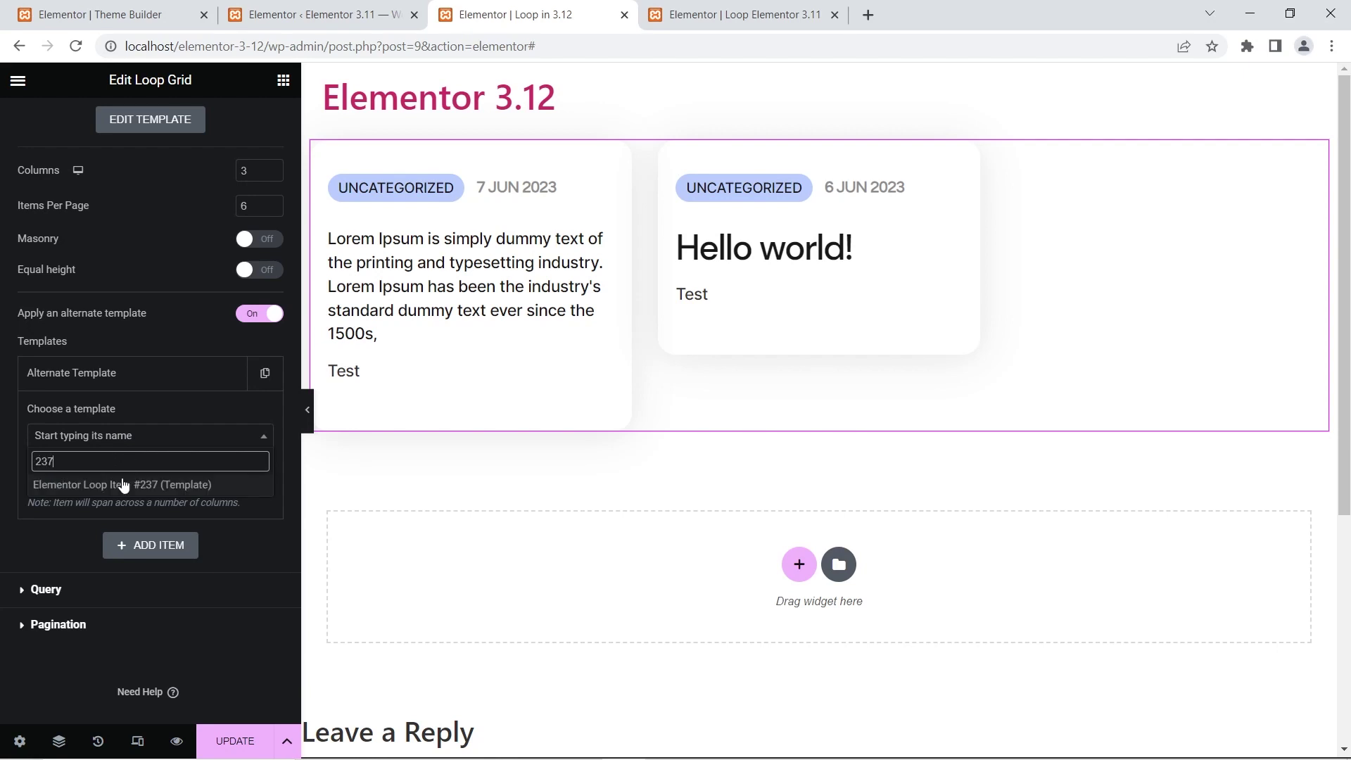
click(127, 485)
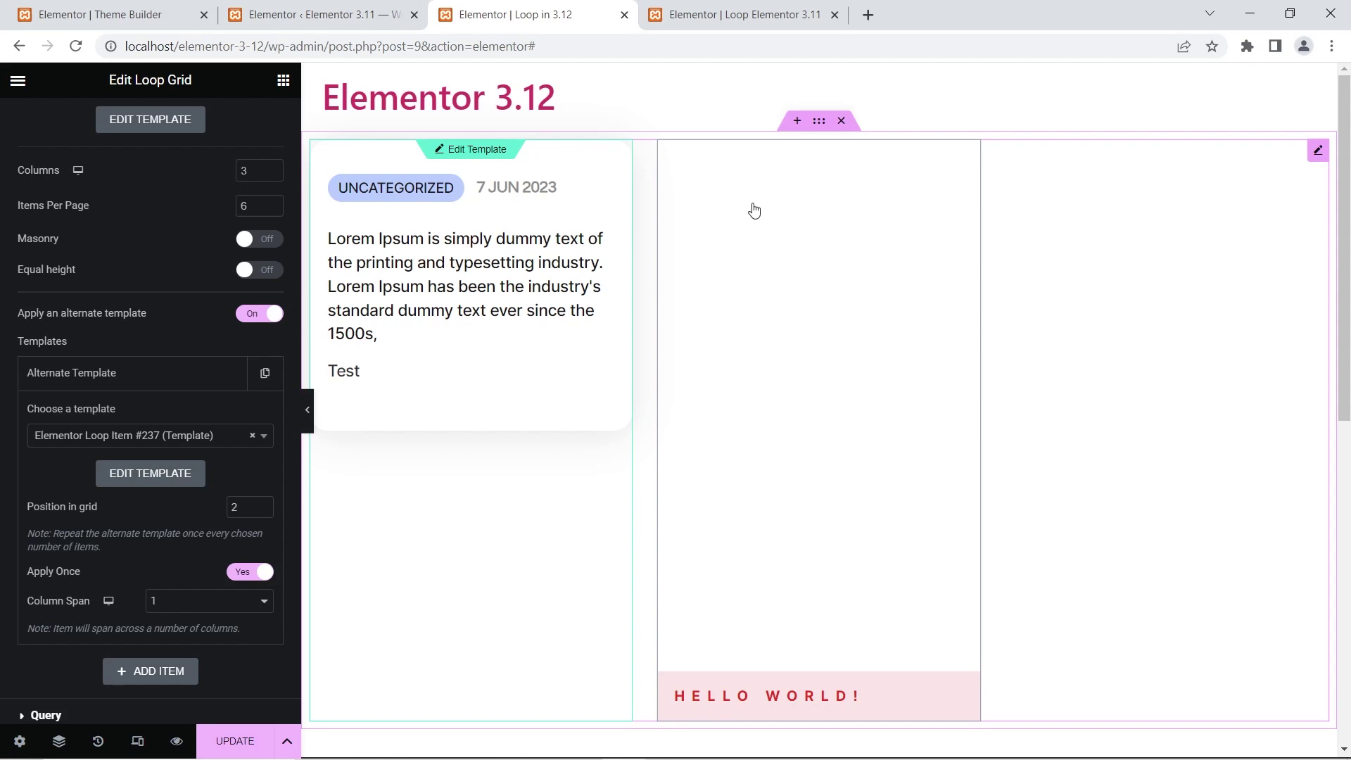
Try the alternate template at grid position 1 and set it back to position 2.
double_click(234, 504)
key(BackSpace)
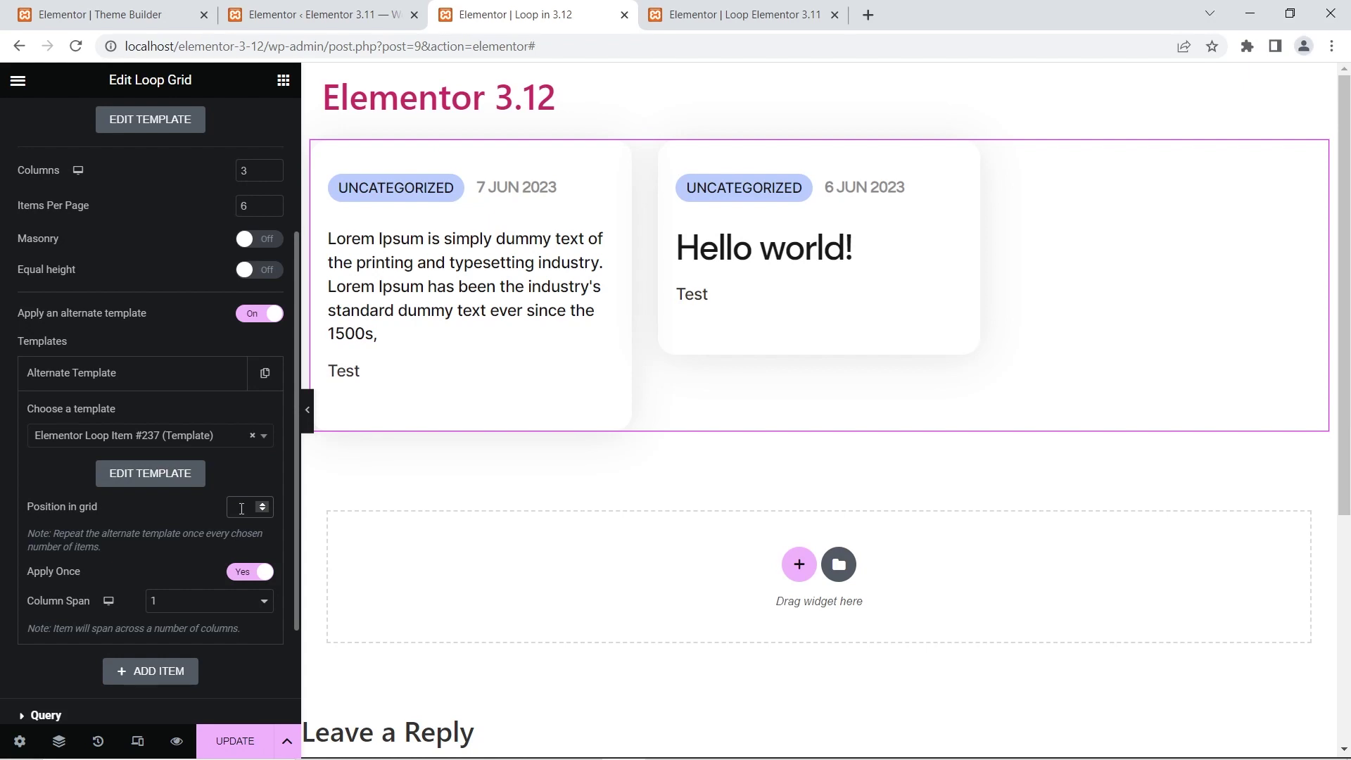
click(241, 508)
text(1)
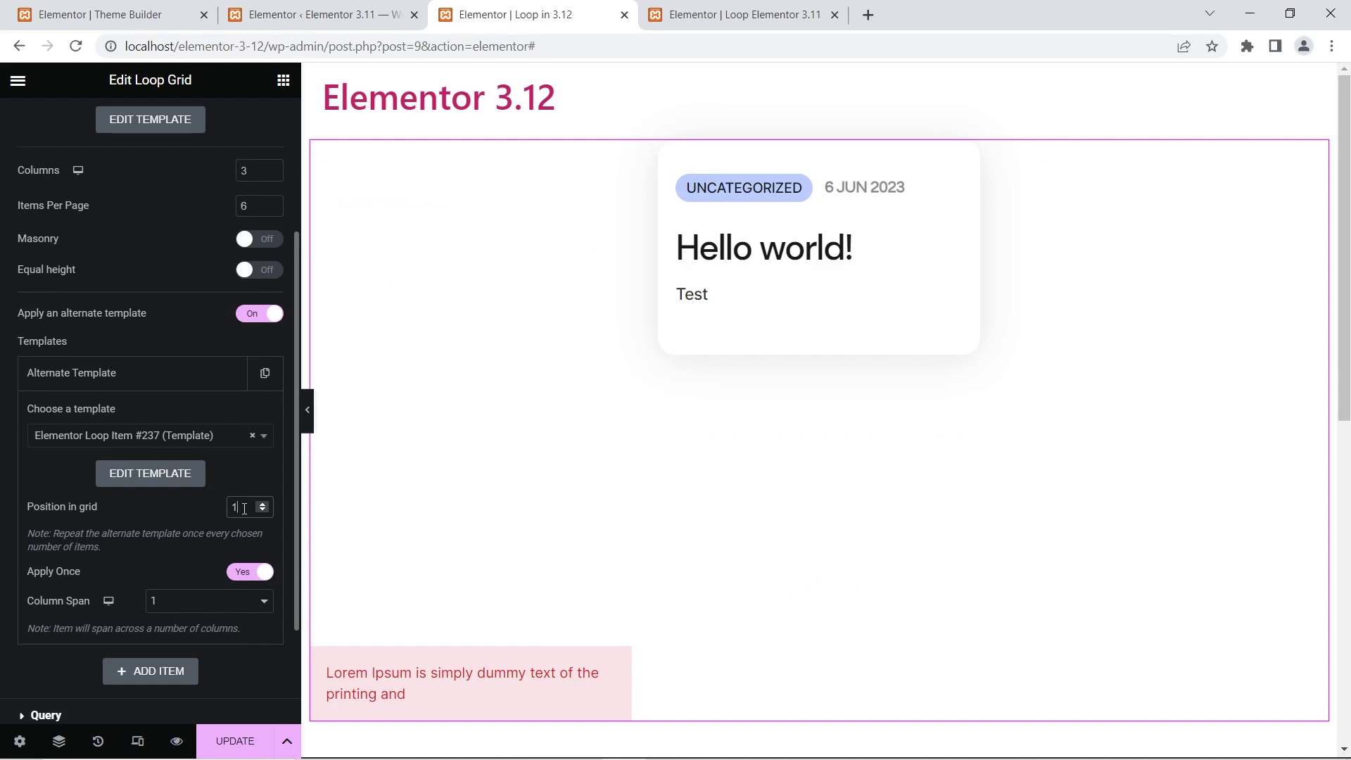
key(BackSpace)
text(2)
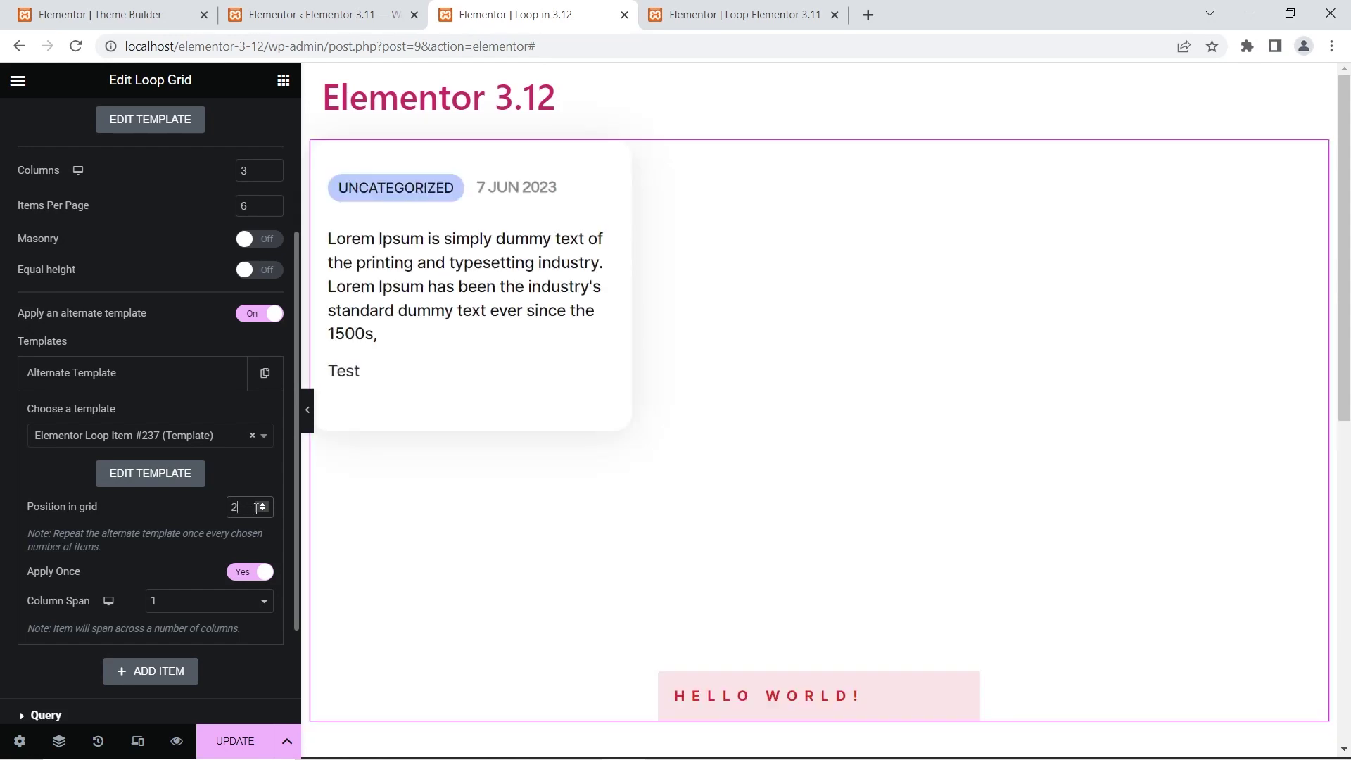
click(250, 512)
click(149, 379)
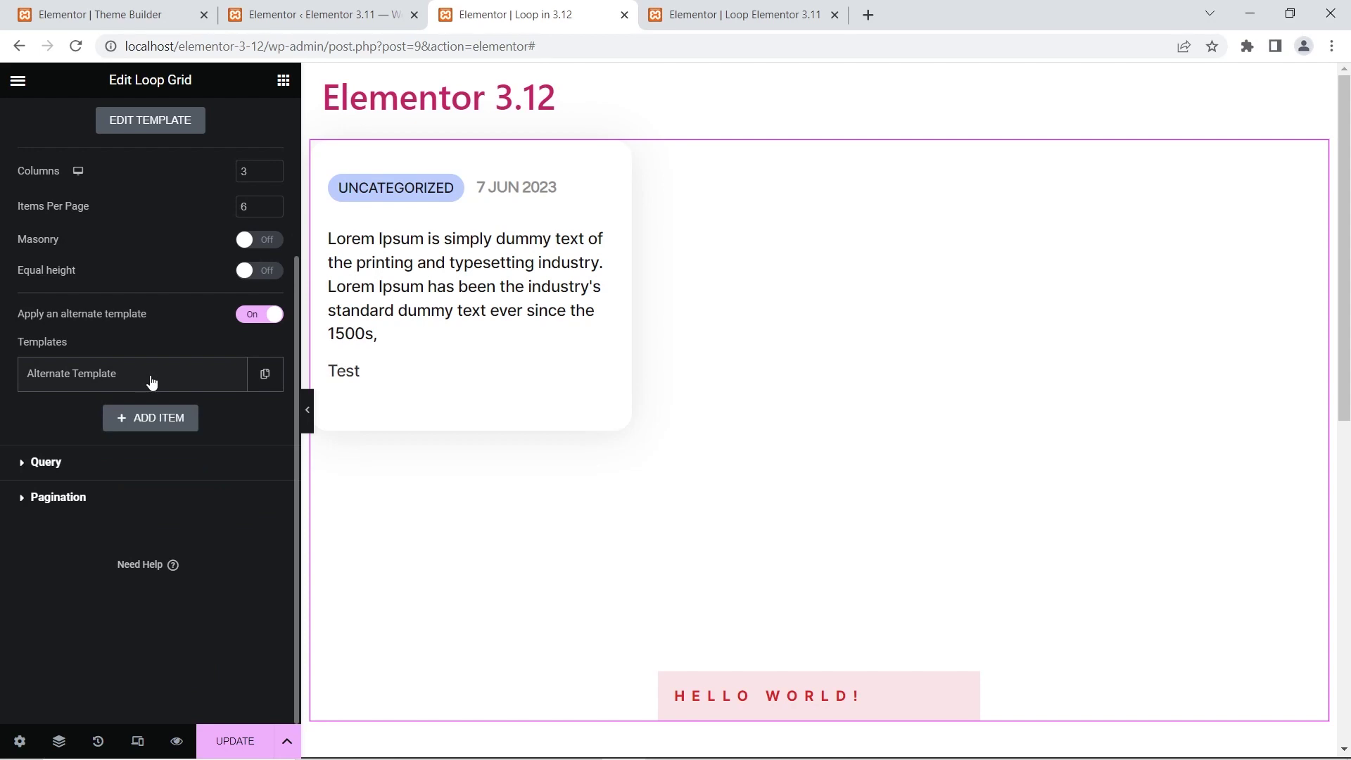
Add a second alternate template item to the Loop Grid and review the first item's settings.
click(162, 429)
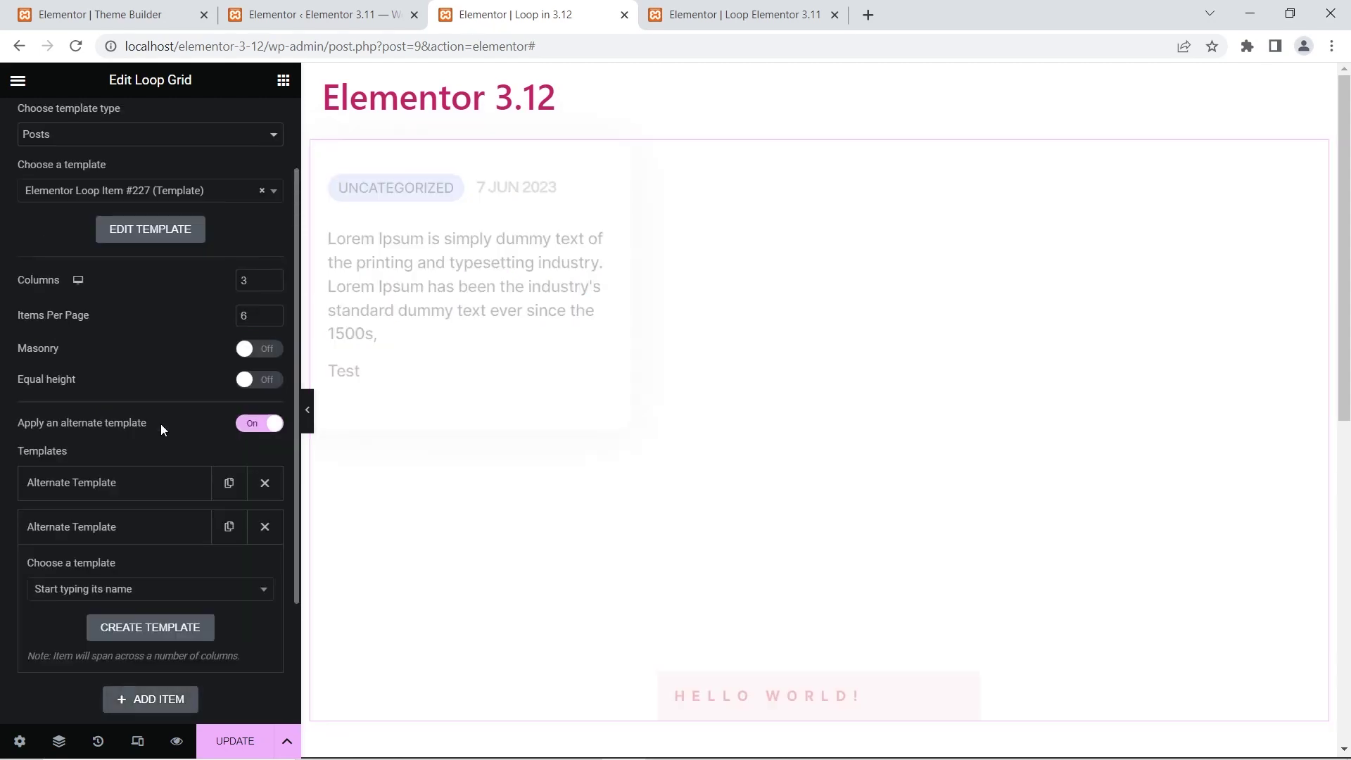
scroll(137, 454, down, 2)
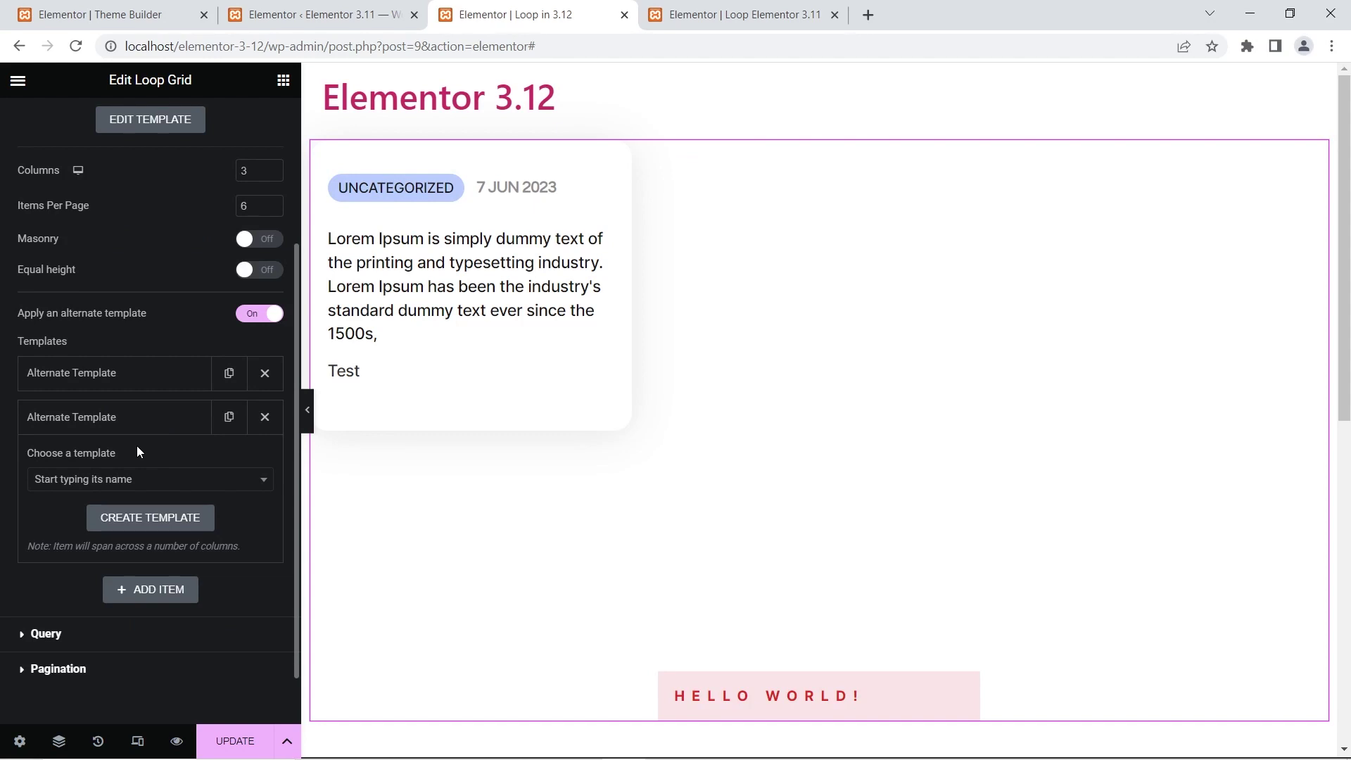
click(137, 483)
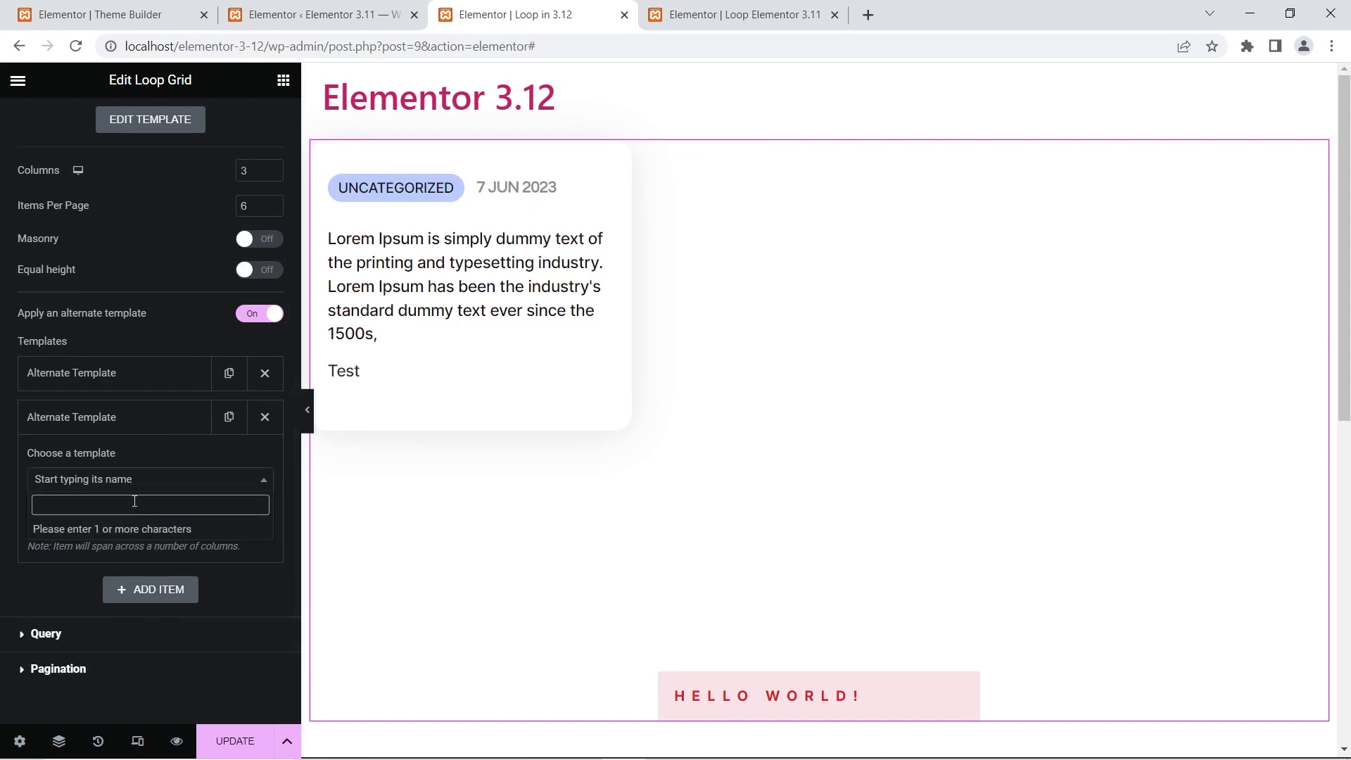
click(112, 458)
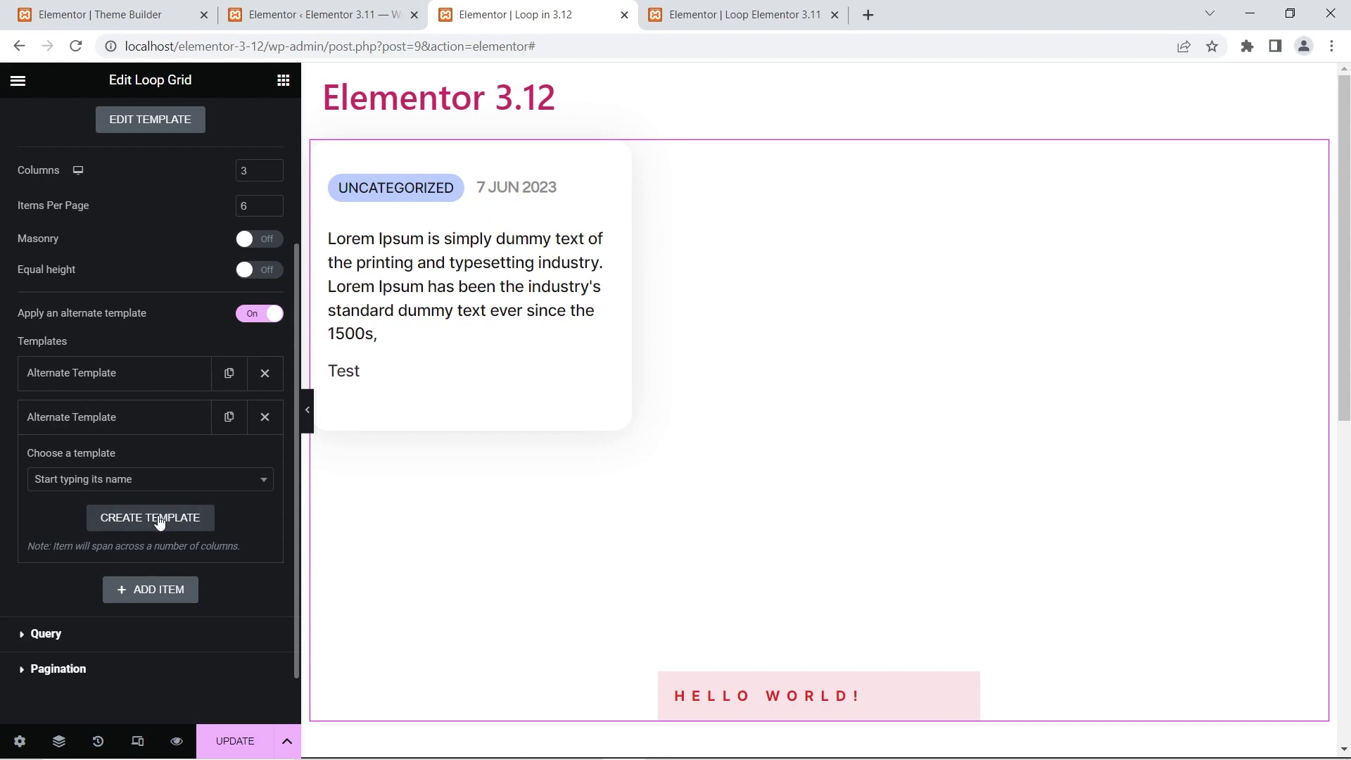
click(157, 372)
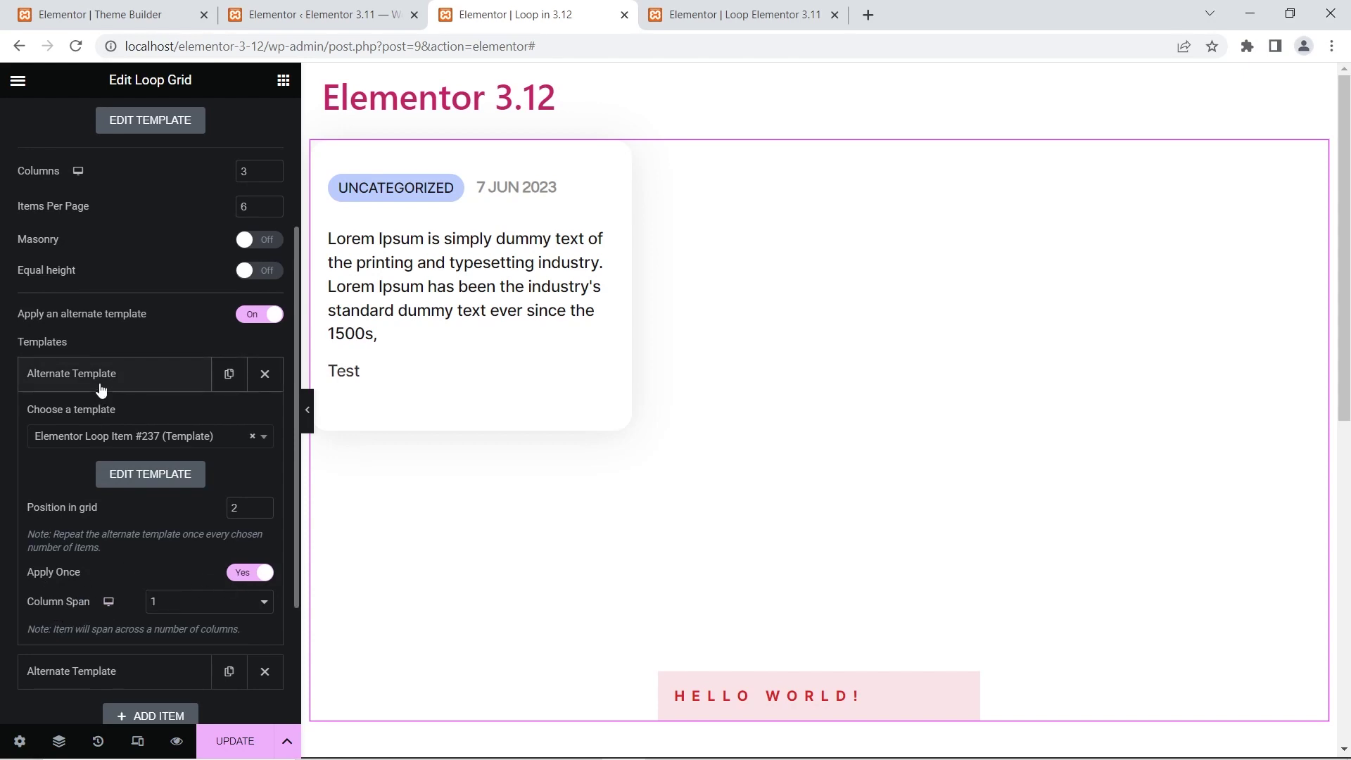
click(177, 380)
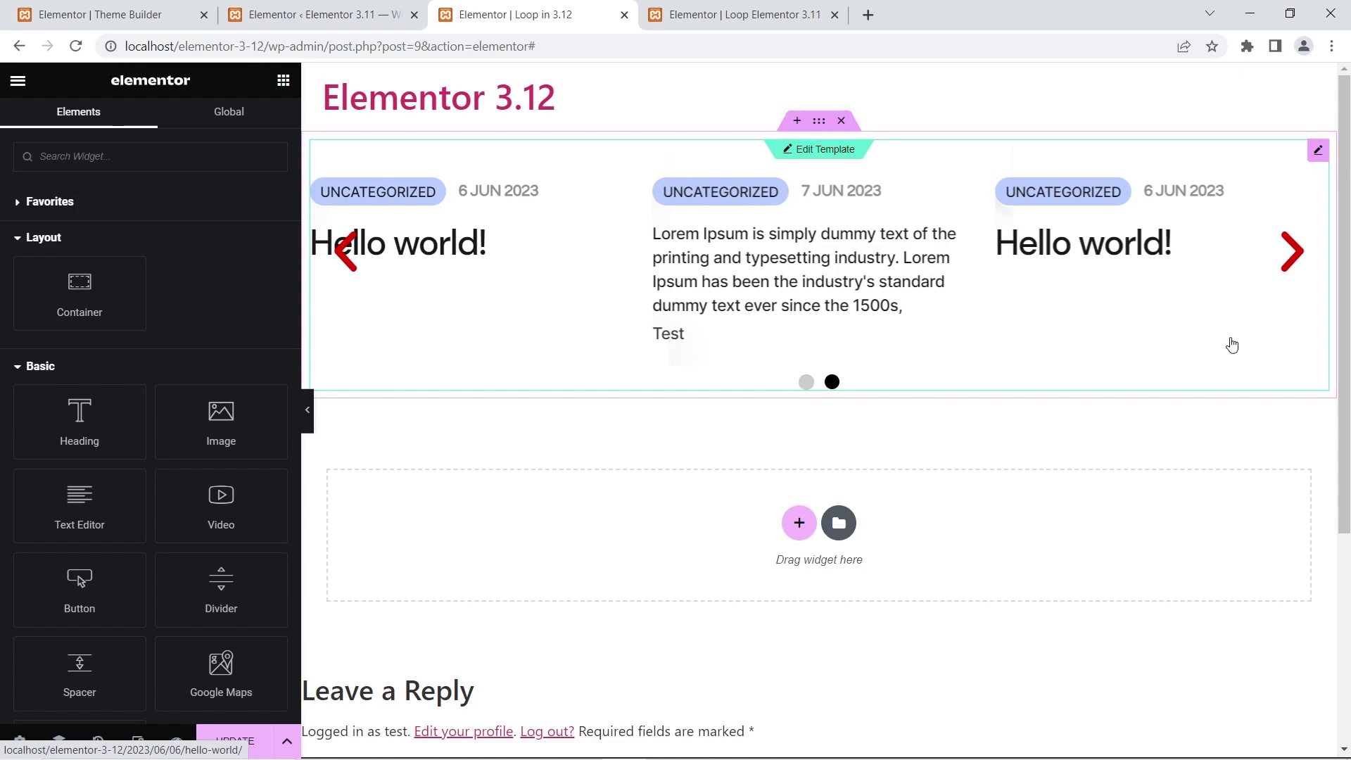
Try a pagination dot spacing of 39 px on the Loop Carousel and reduce it to 0 px.
click(1232, 345)
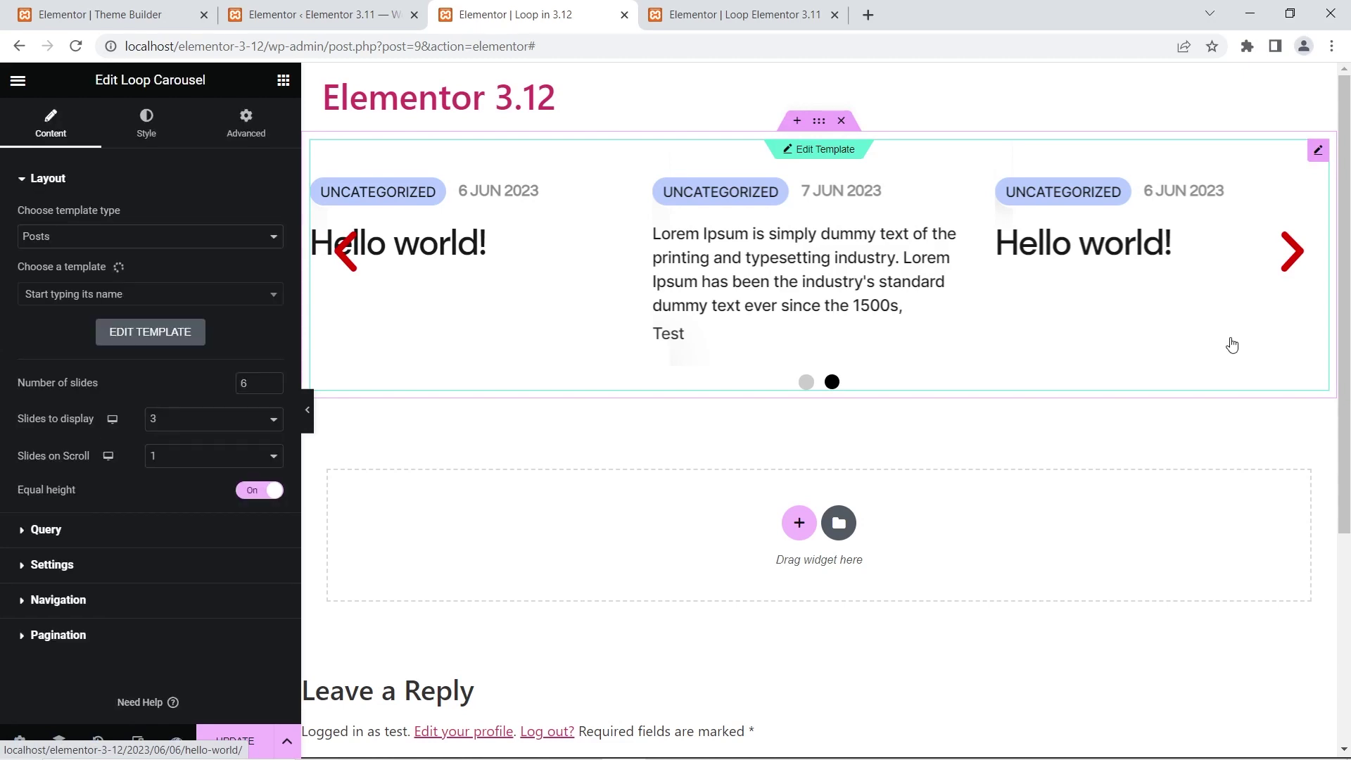
click(150, 131)
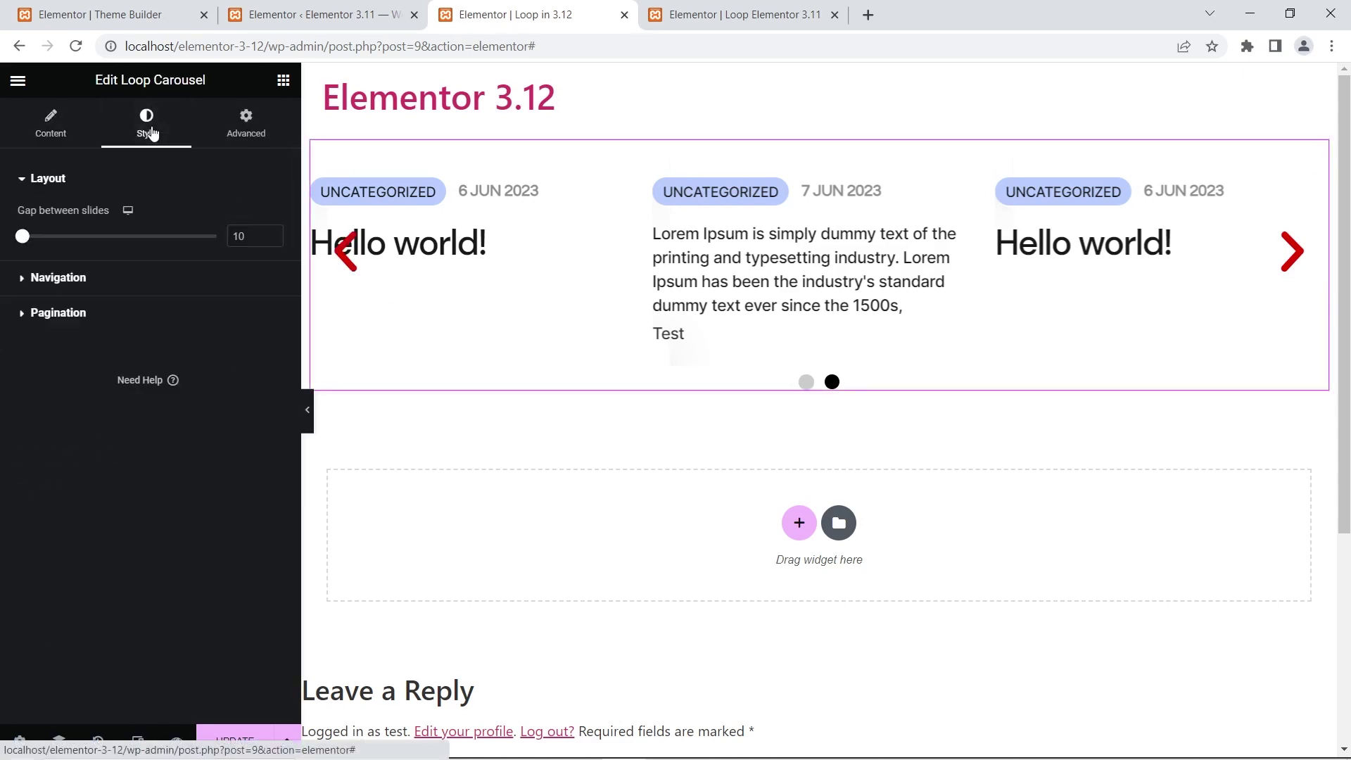
click(57, 313)
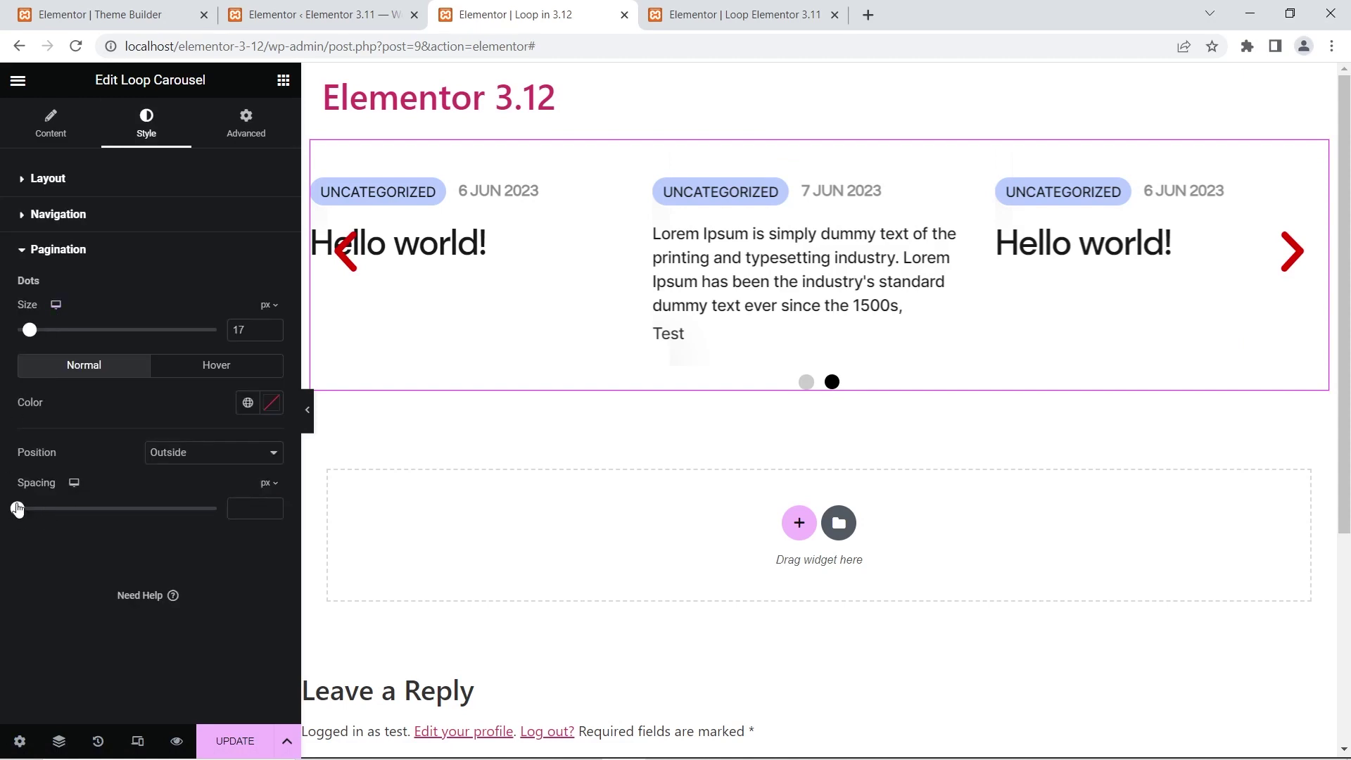
drag(20, 511, 96, 512)
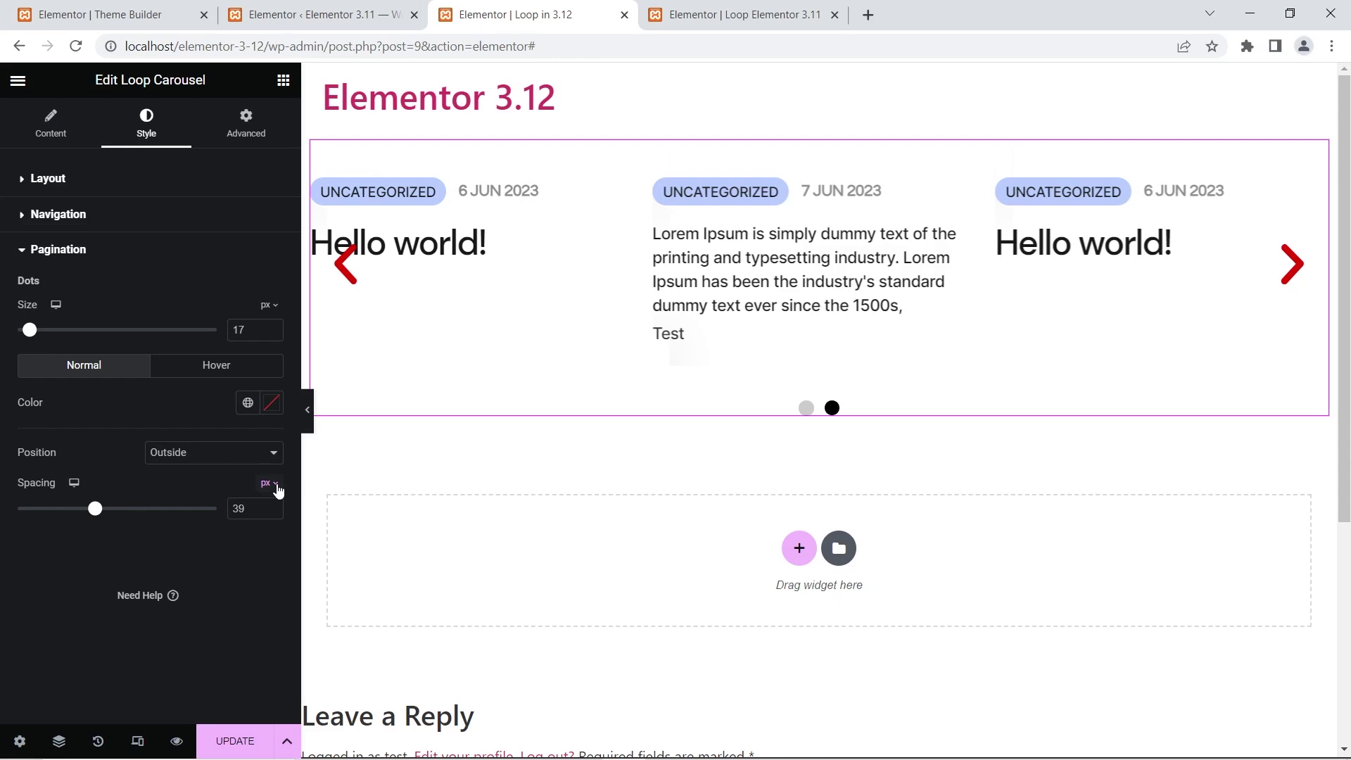
click(275, 488)
drag(95, 508, 3, 517)
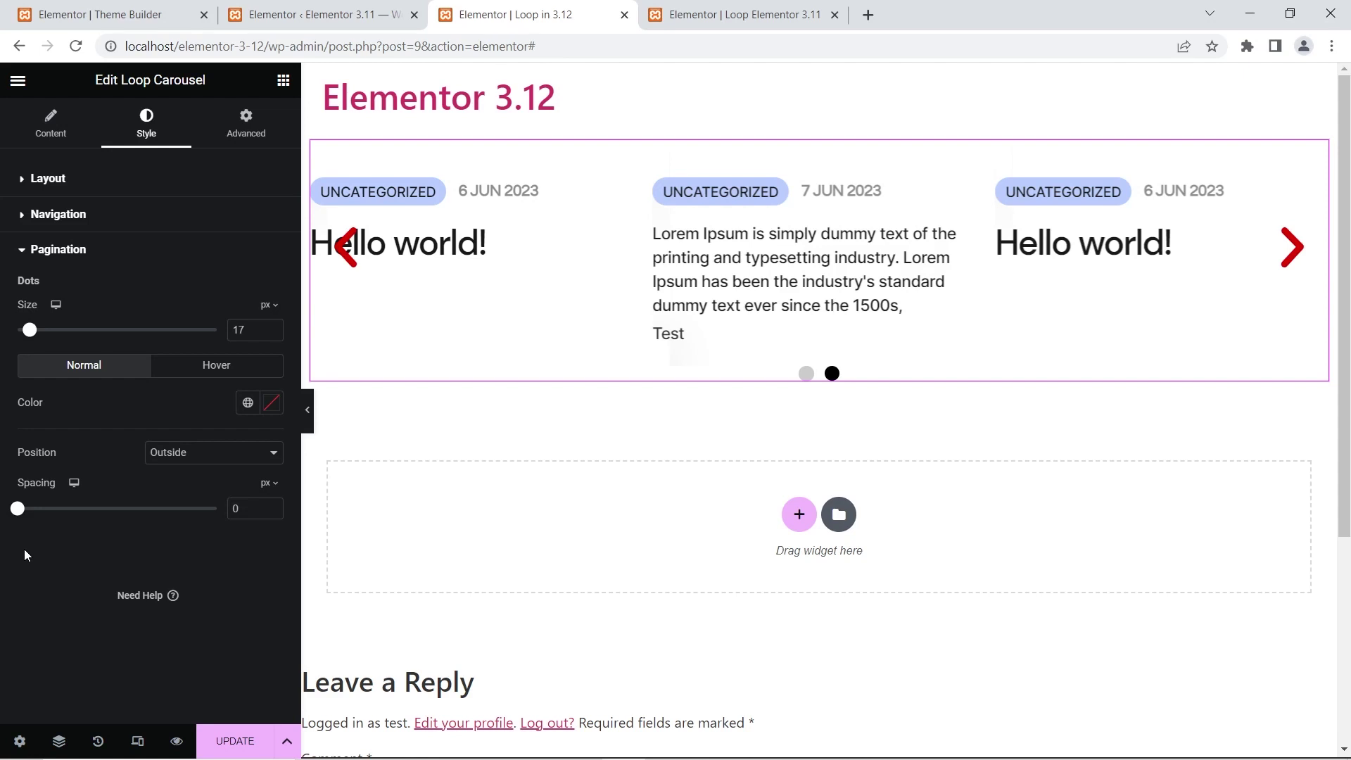
Check the device options for the gap between the carousel's slides and delete the Loop Carousel.
click(47, 179)
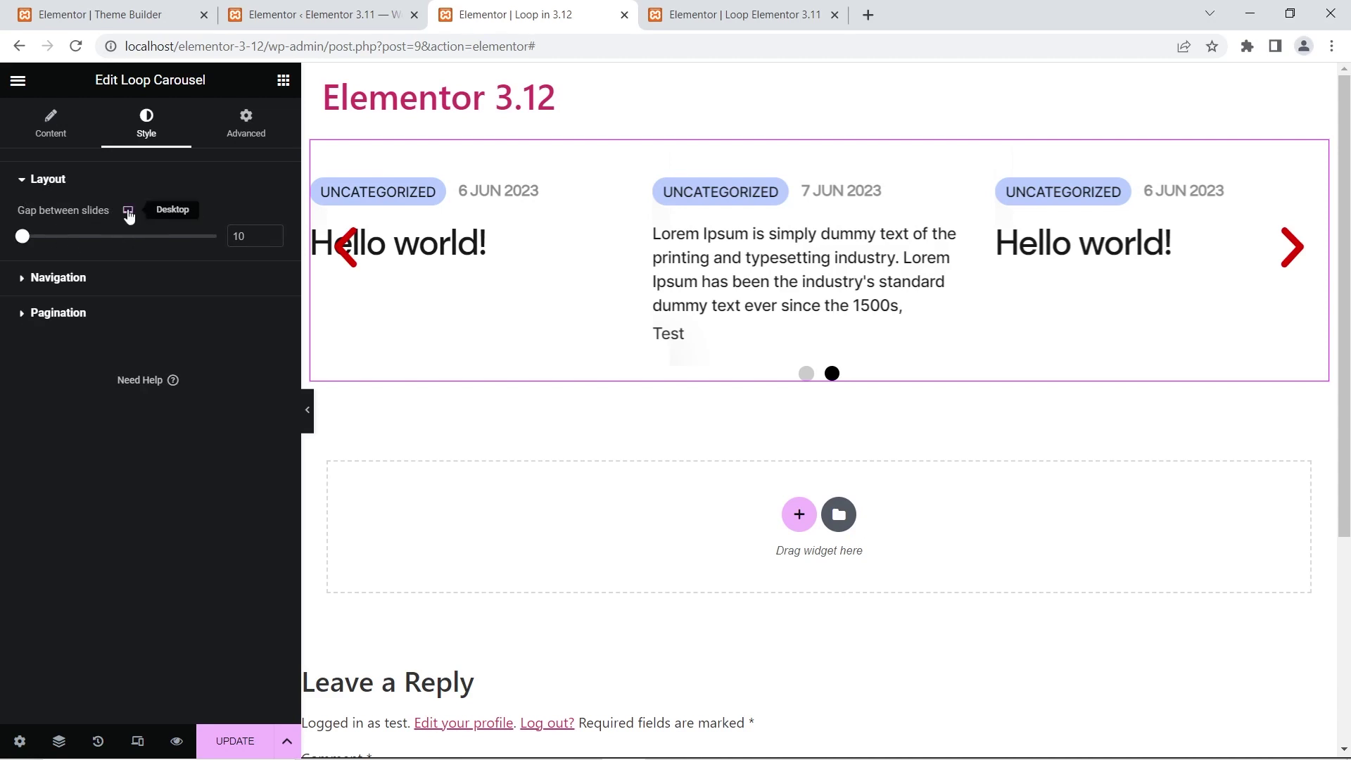
mouse_move(128, 212)
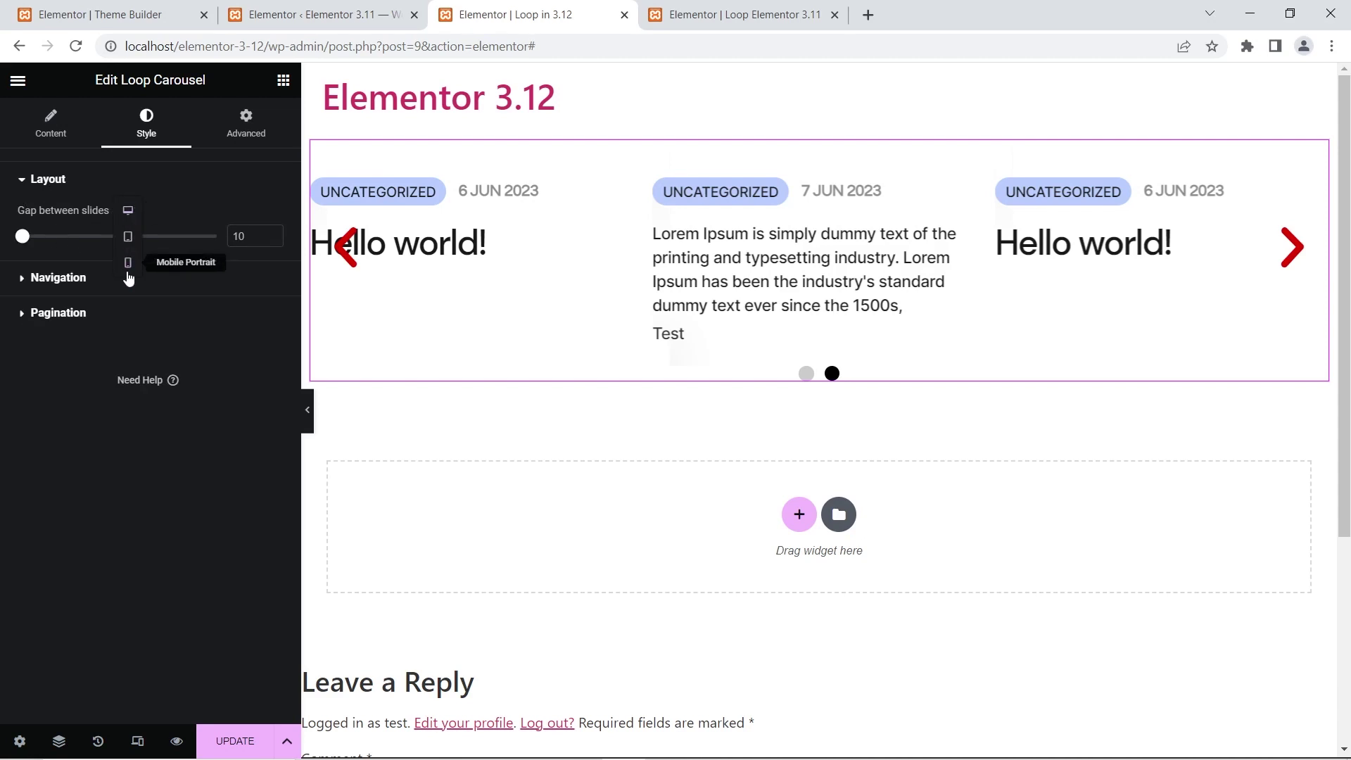
click(129, 235)
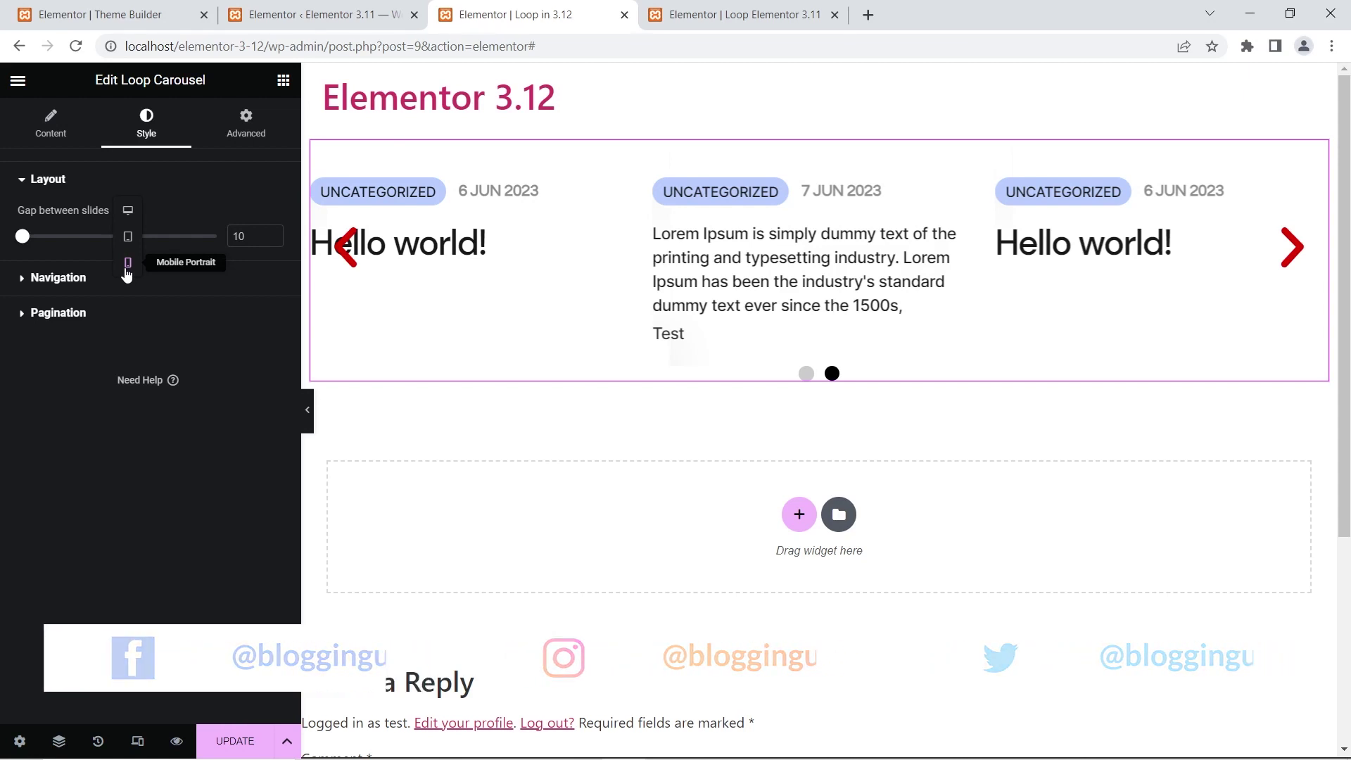
key(Delete)
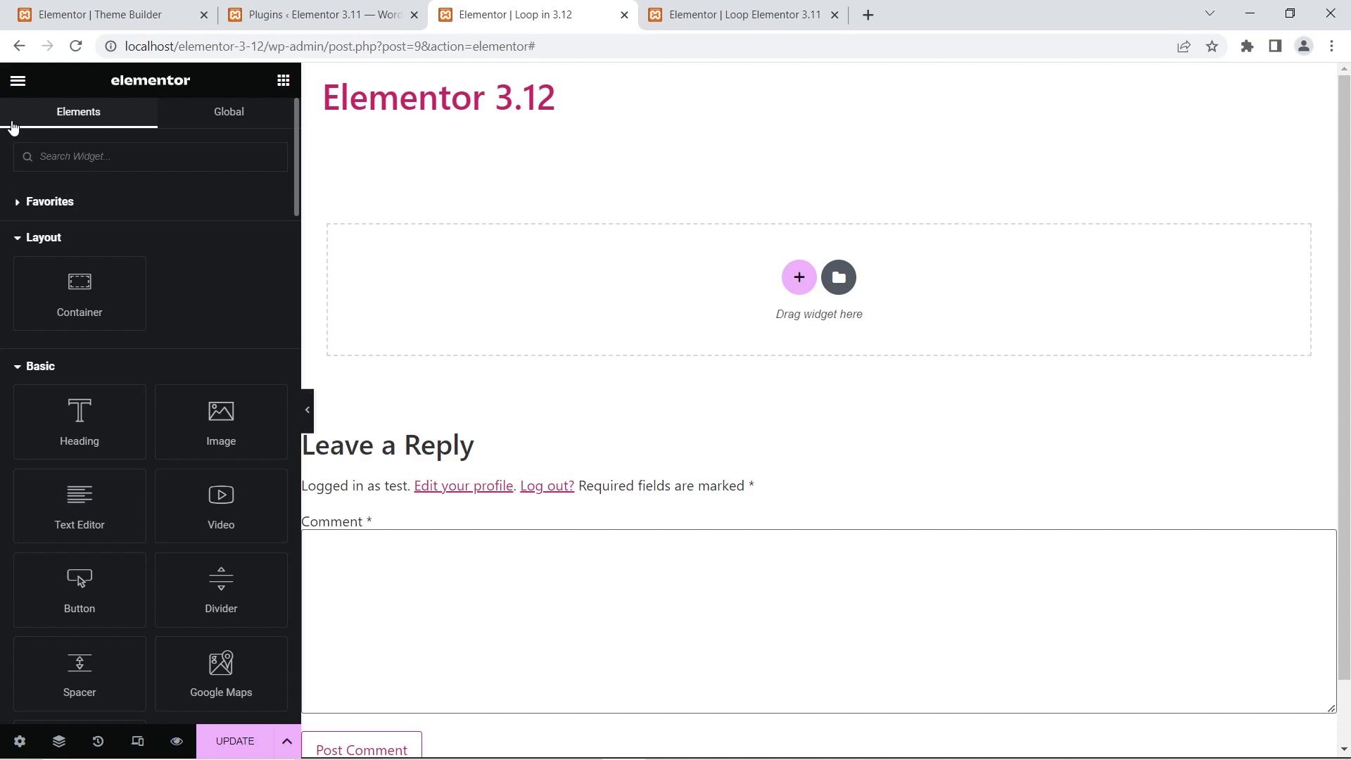
Switch to the Loop Elementor 3.11 page and search its widgets for "menu".
click(707, 7)
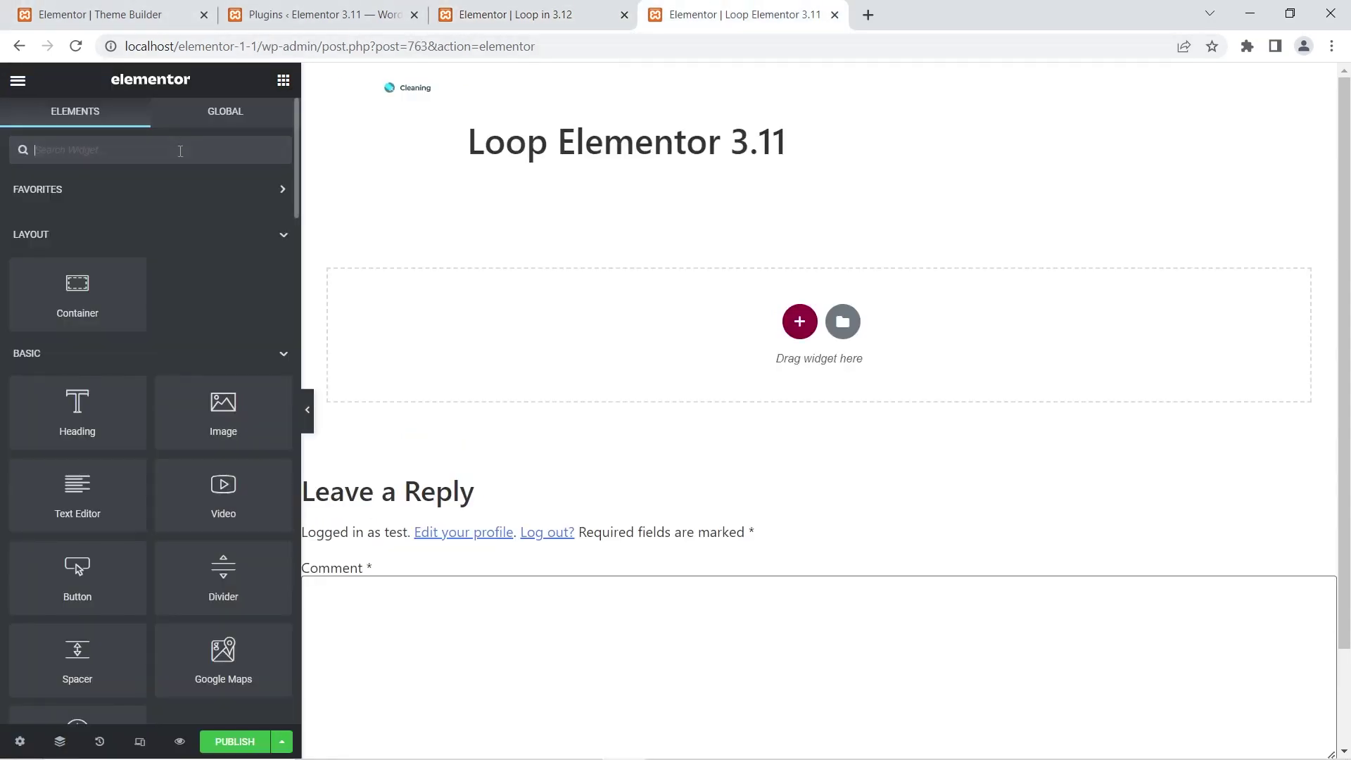
click(181, 152)
text(menu)
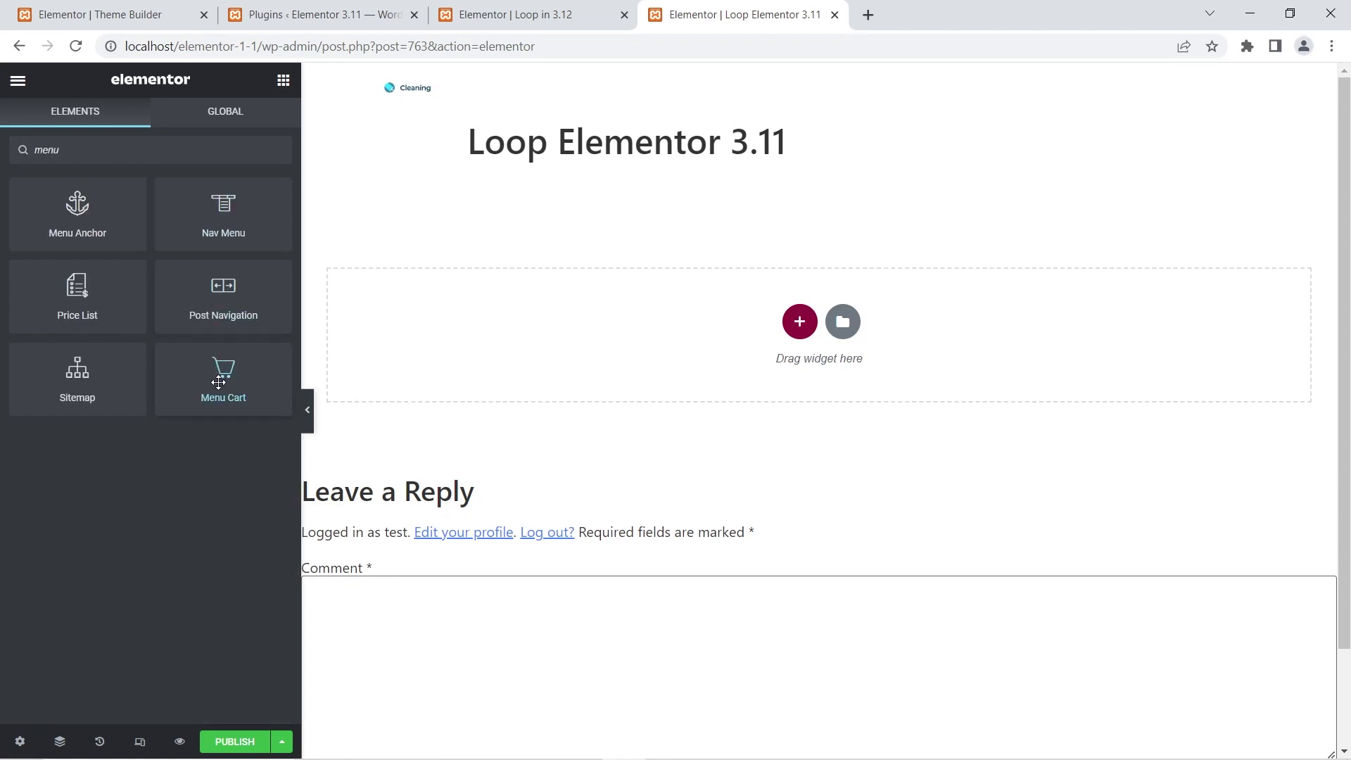
Add a Menu Cart widget to the Loop Elementor 3.11 page and check its available icon choices.
drag(222, 373, 537, 329)
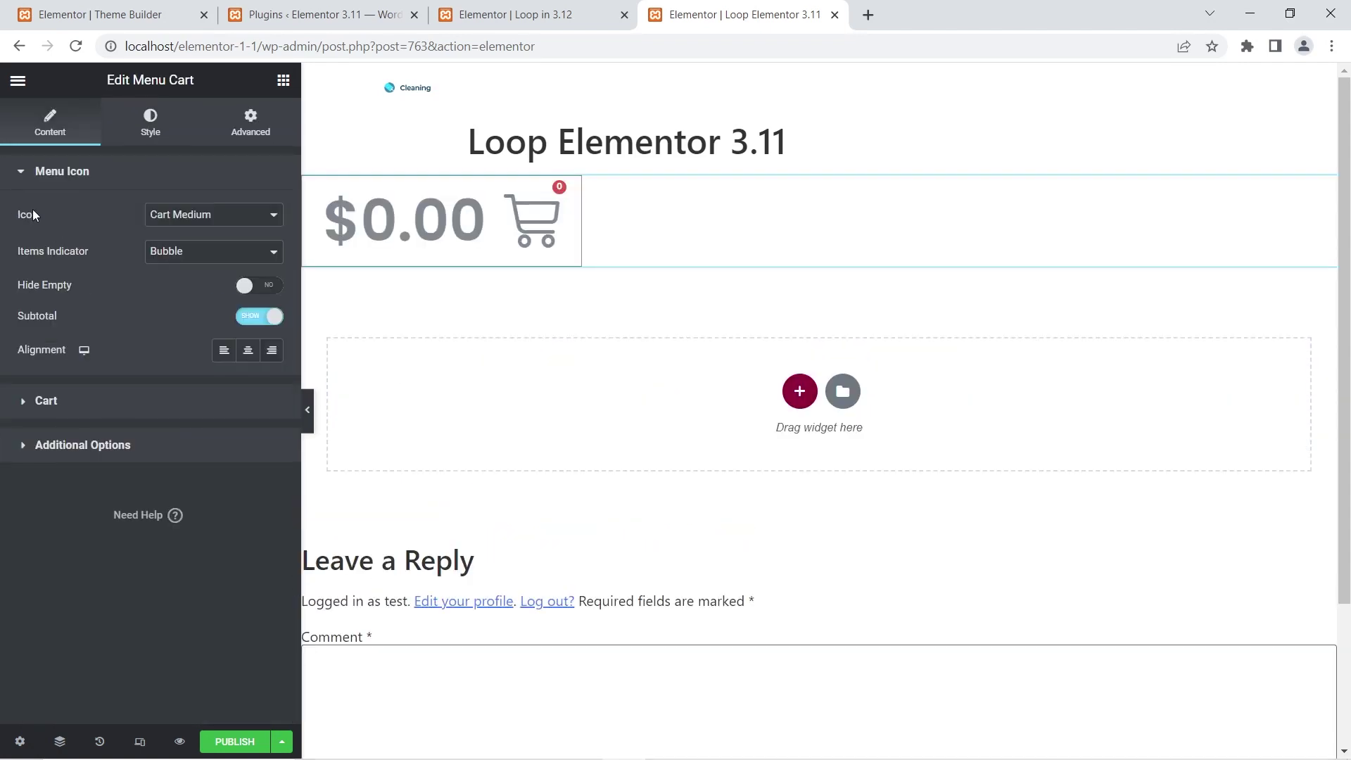
click(217, 214)
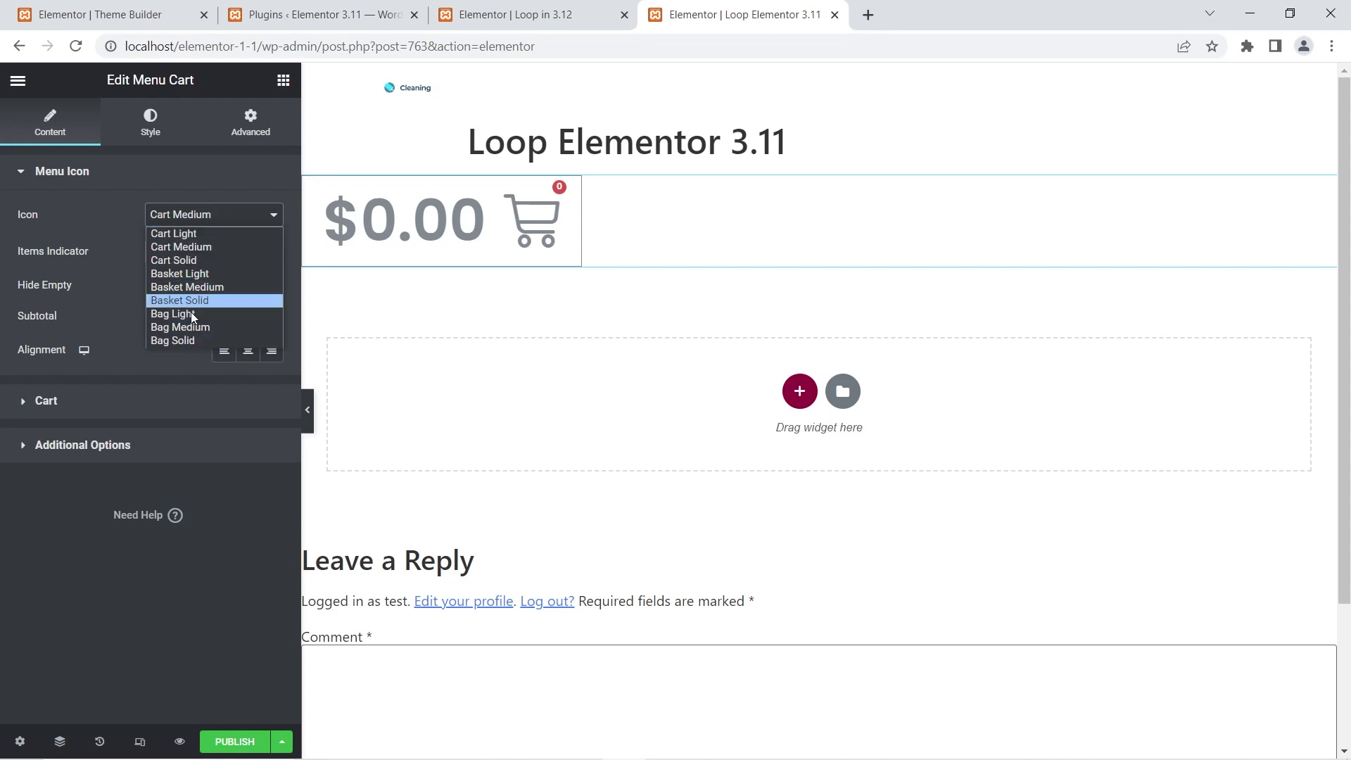
click(87, 412)
Review the Menu Cart's cart settings and recheck its menu icon choices.
click(87, 408)
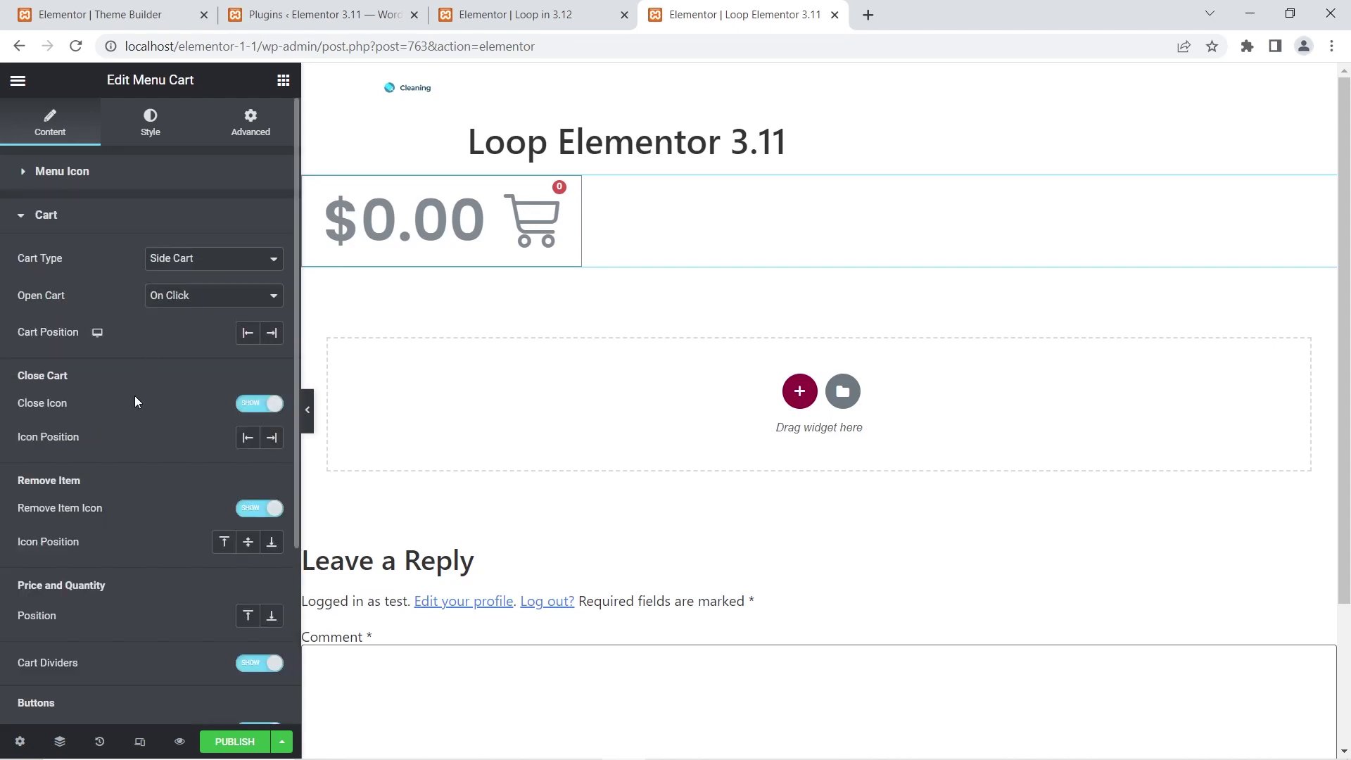
scroll(129, 426, down, 4)
scroll(163, 393, up, 4)
scroll(201, 296, down, 4)
scroll(190, 363, up, 4)
click(147, 172)
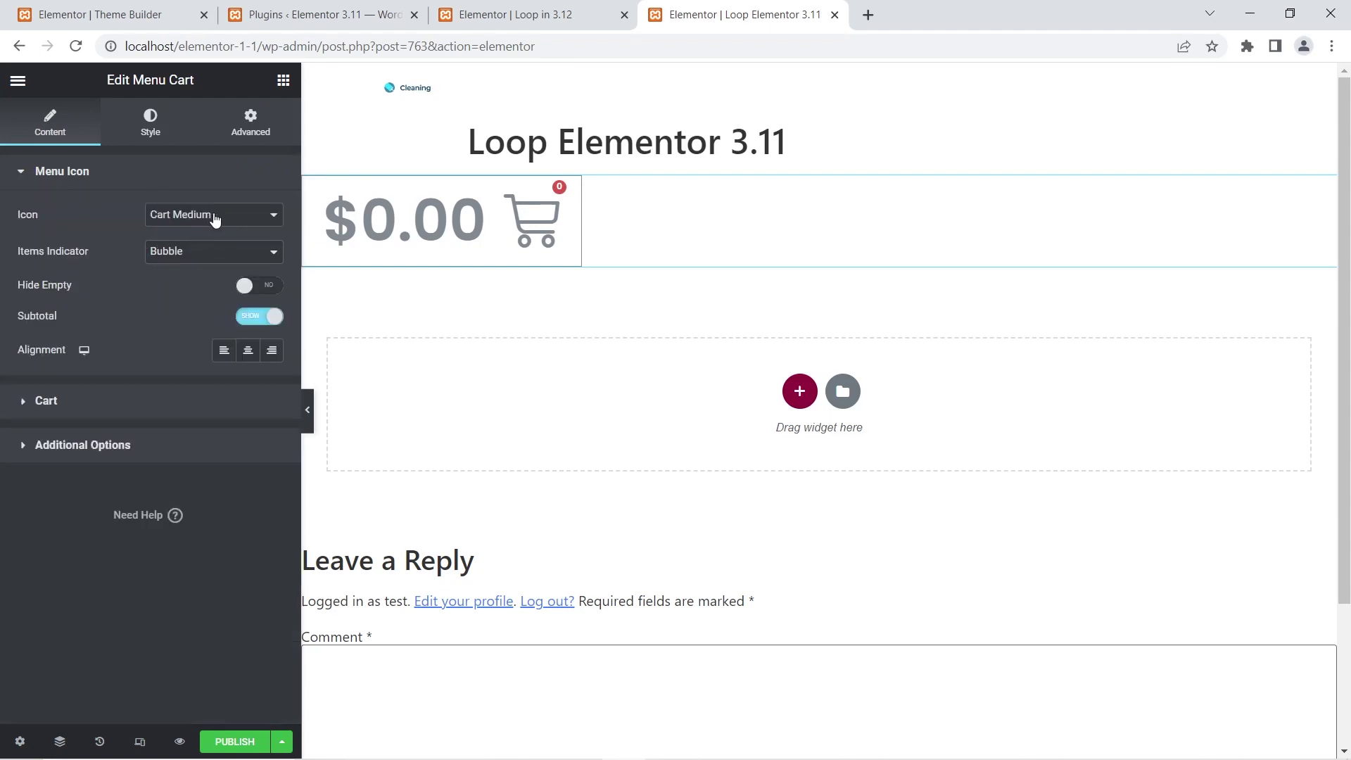
click(217, 219)
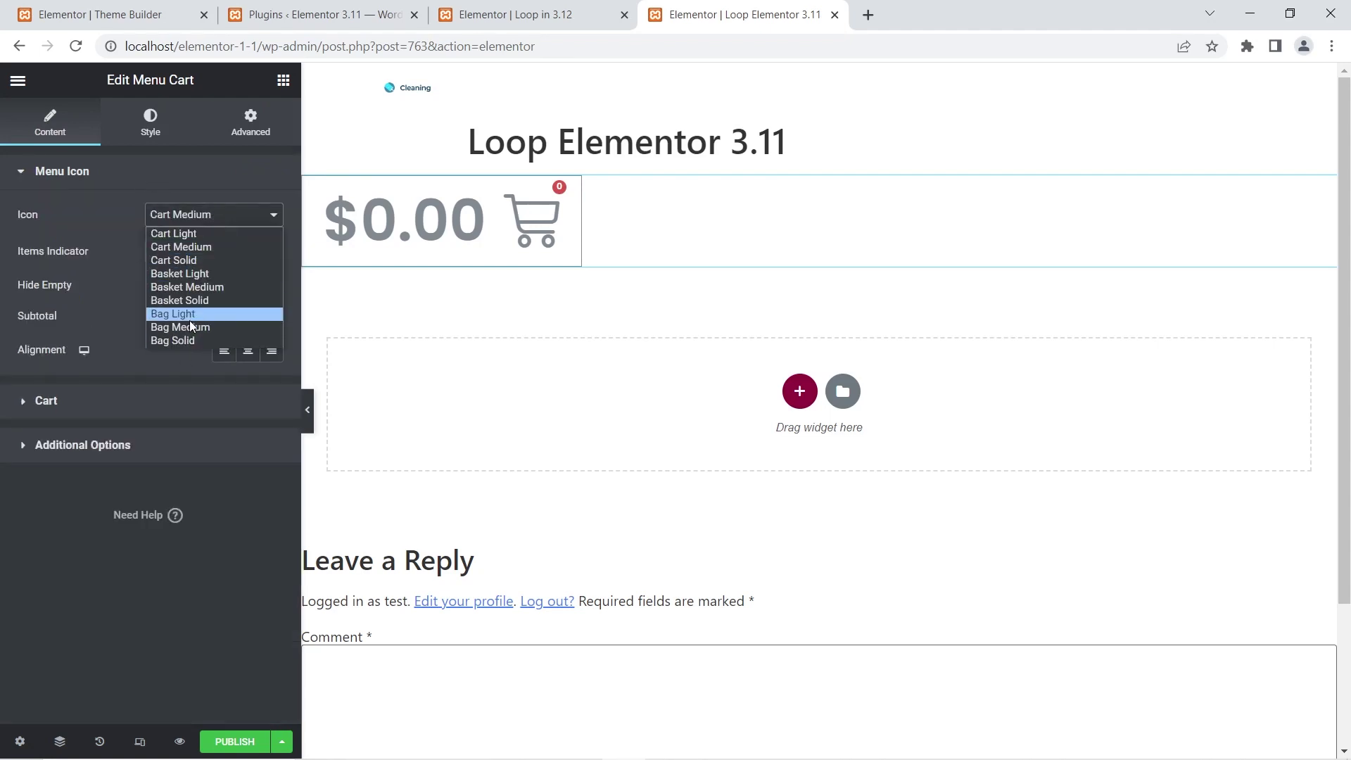
Switch to the Loop in 3.12 page, search its widgets for "menu" and add a Menu Cart widget.
click(517, 14)
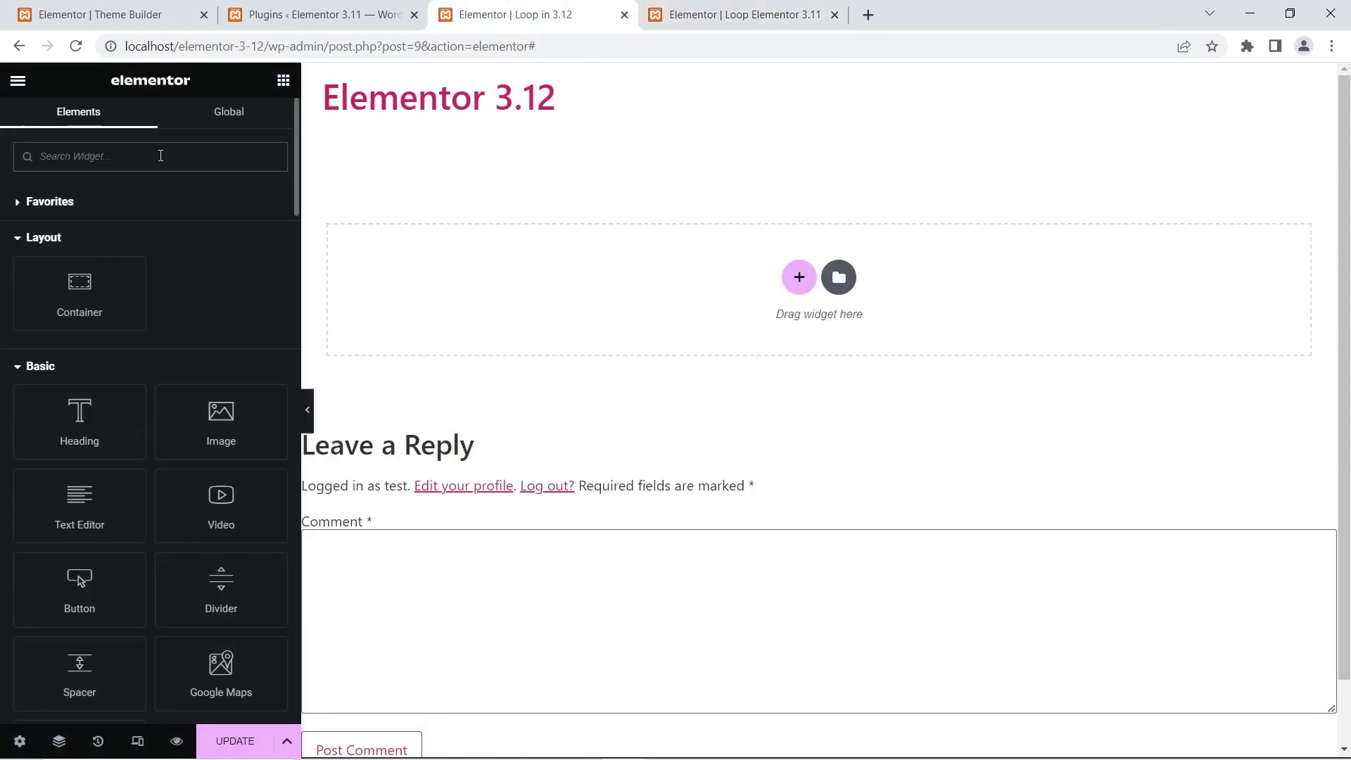
click(160, 155)
text(menu)
drag(210, 390, 314, 234)
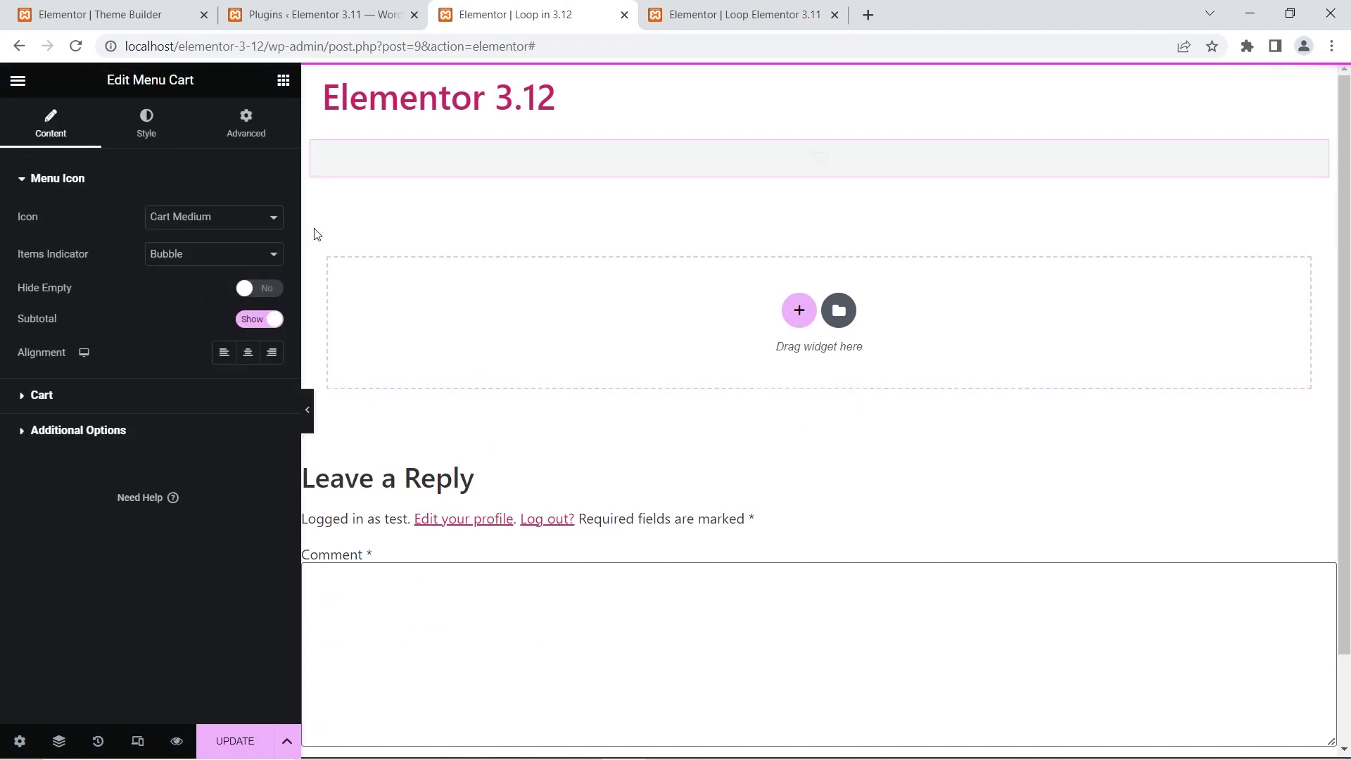
Compare the Menu Cart's icon choices between the 3.12 and 3.11 pages.
click(204, 222)
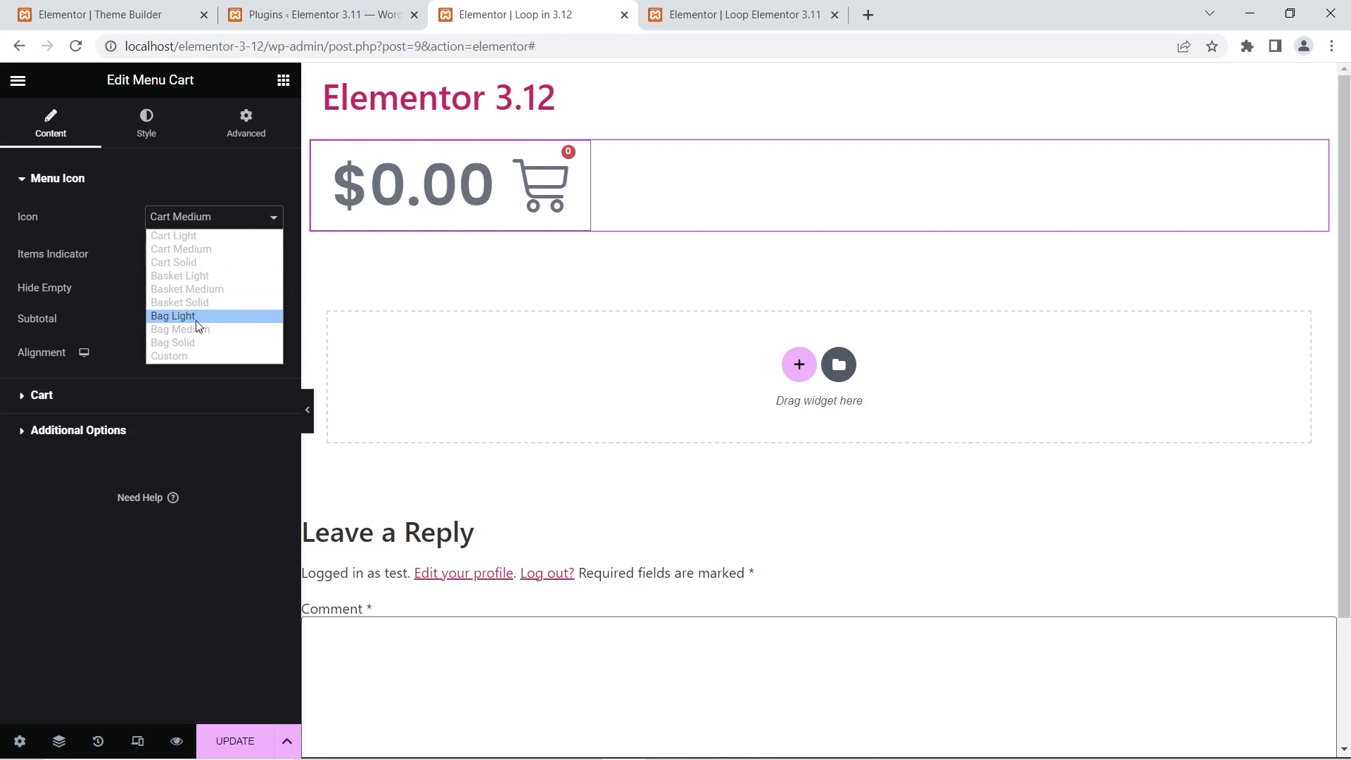
click(739, 14)
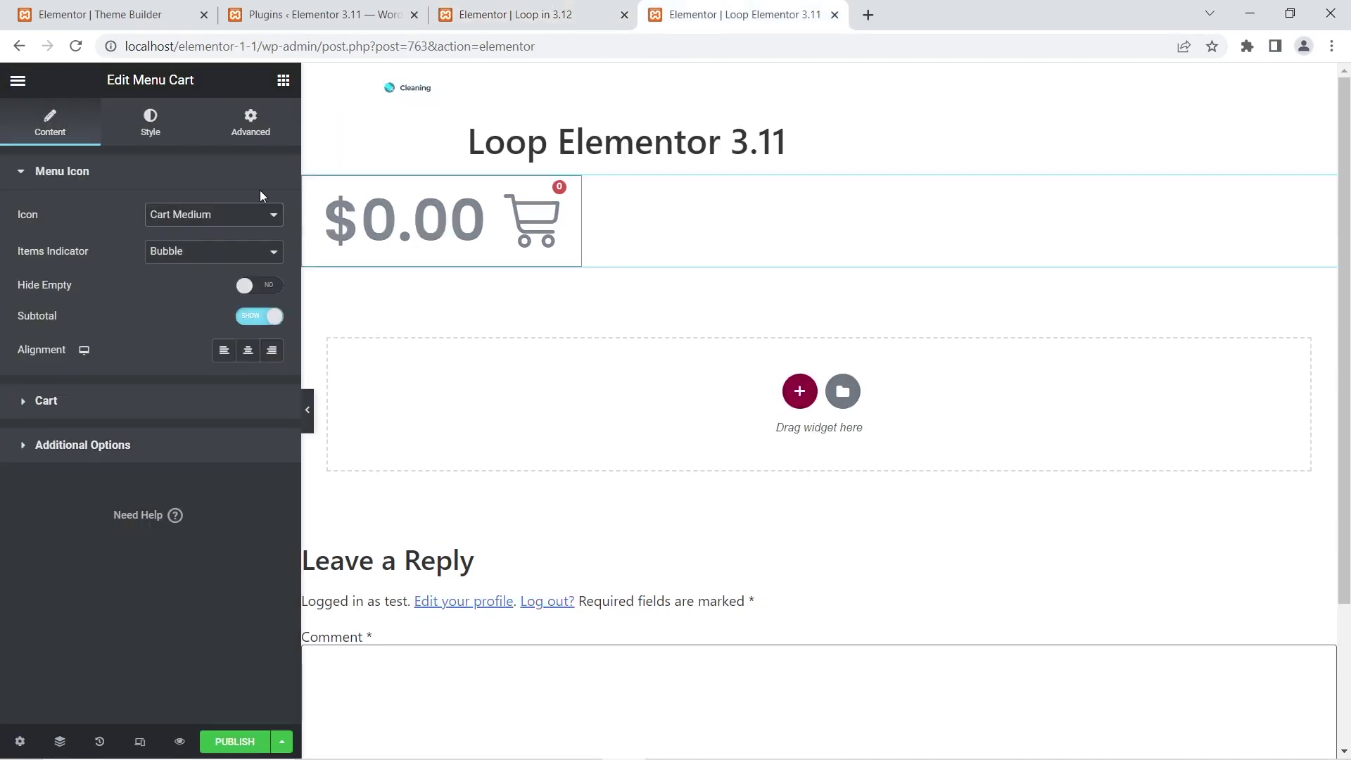
click(253, 214)
click(535, 14)
click(535, 14)
Set the 3.12 Menu Cart's icon to Custom and check its icon library and SVG upload options.
click(238, 220)
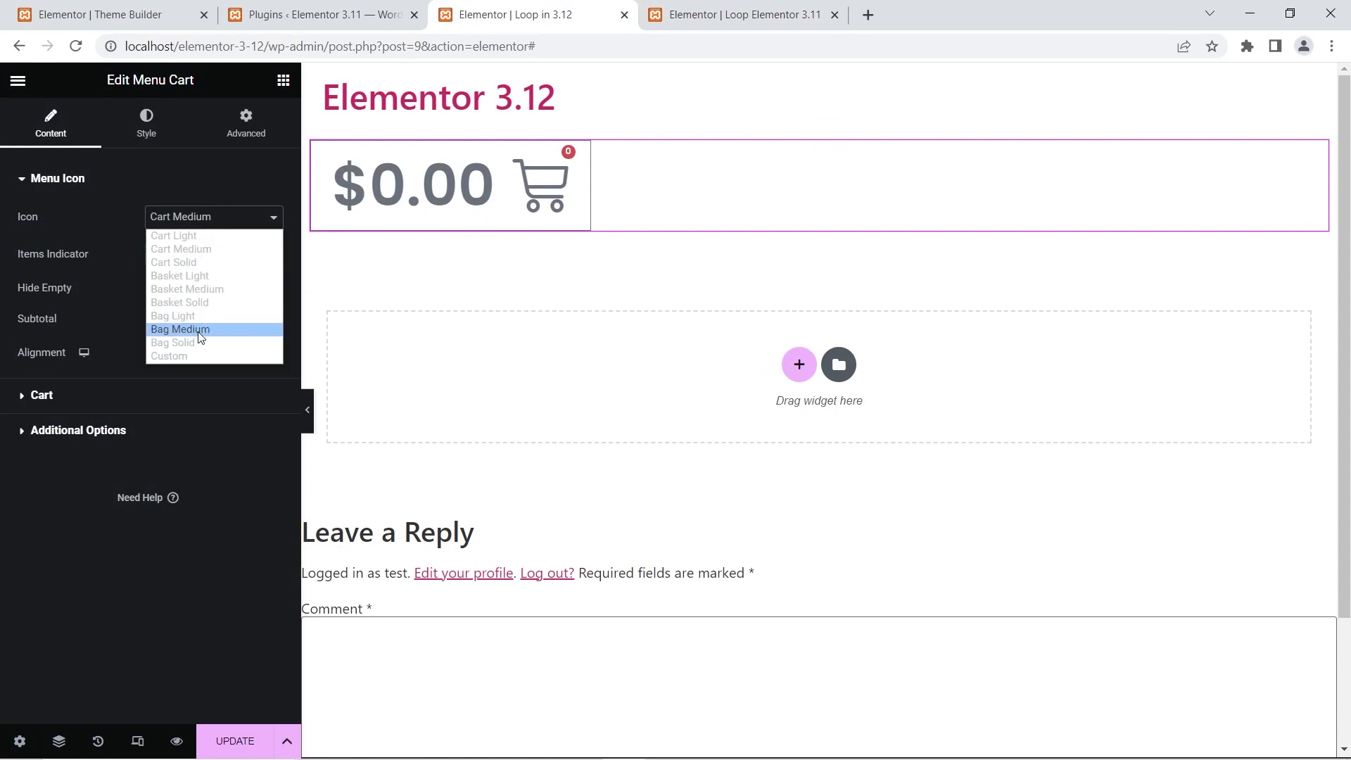
click(188, 356)
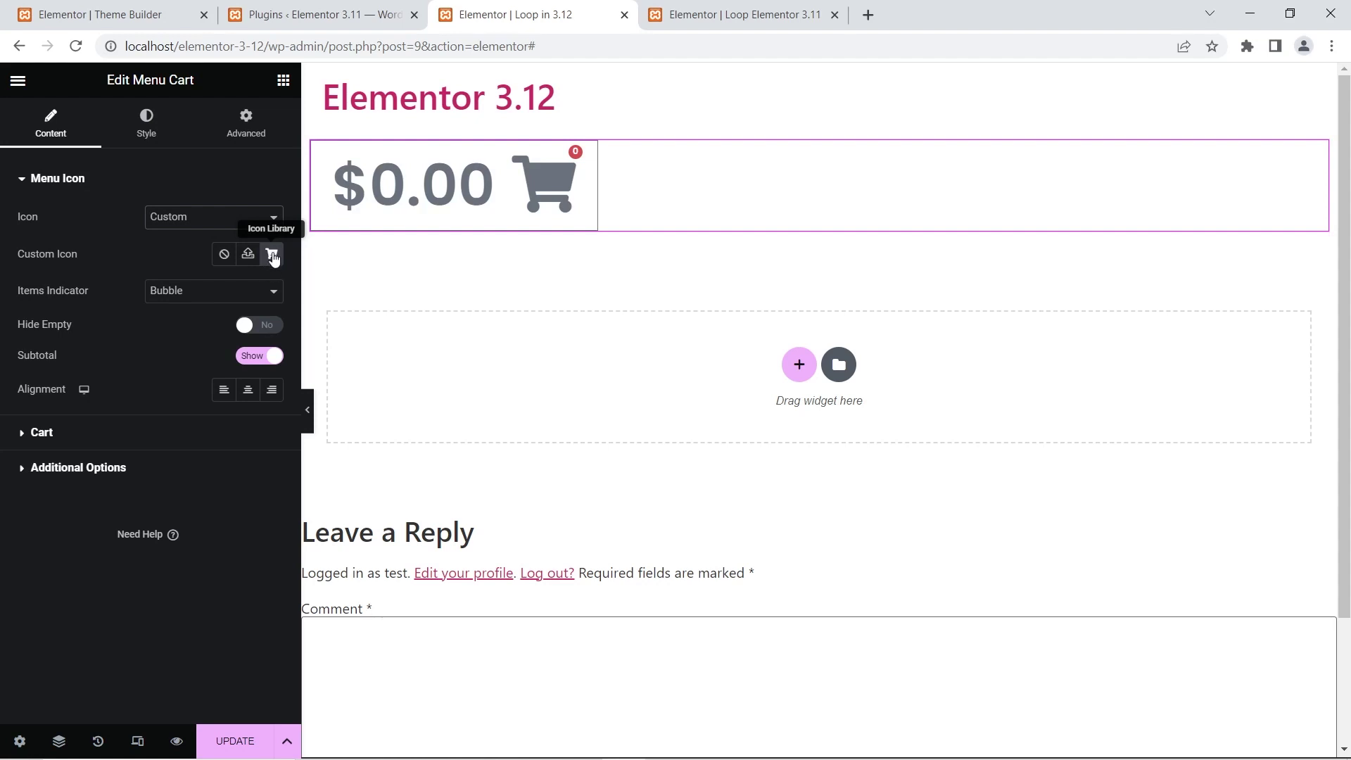
click(272, 255)
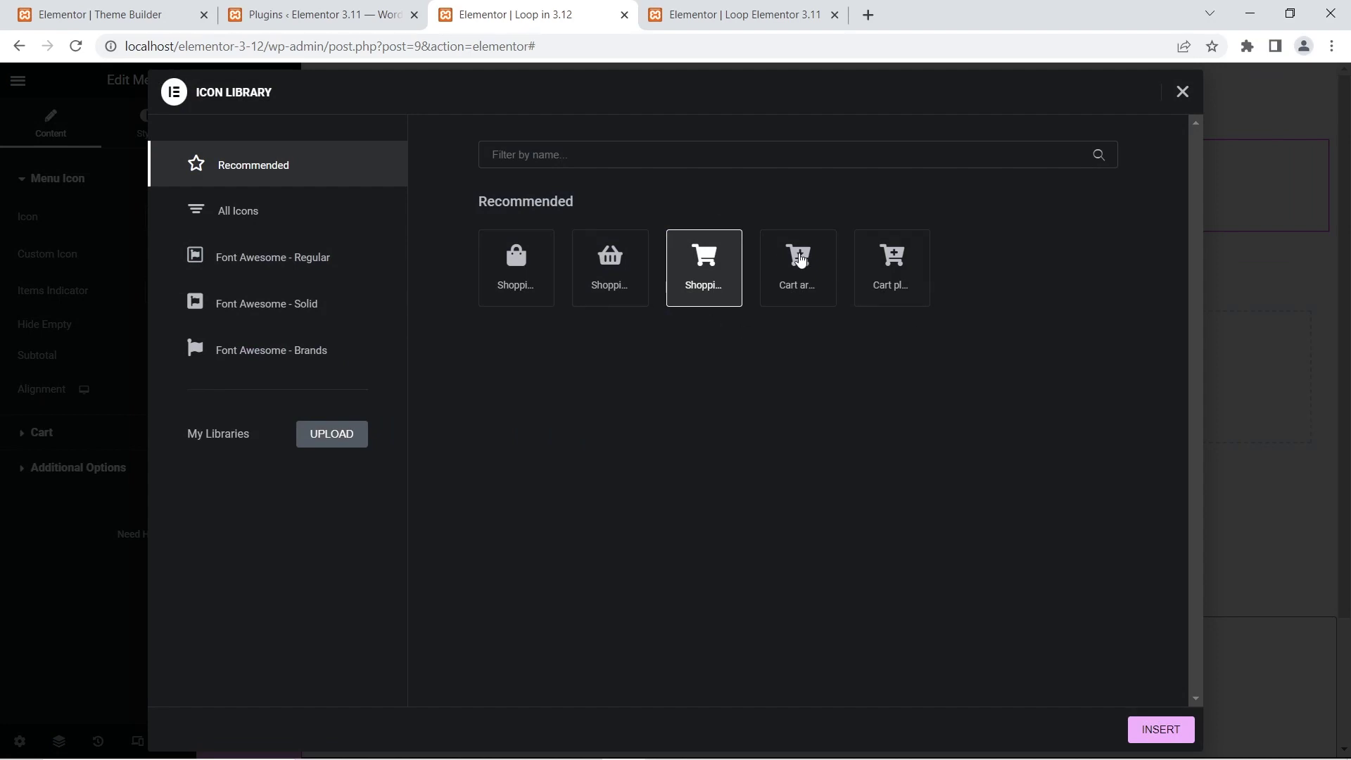
click(1183, 92)
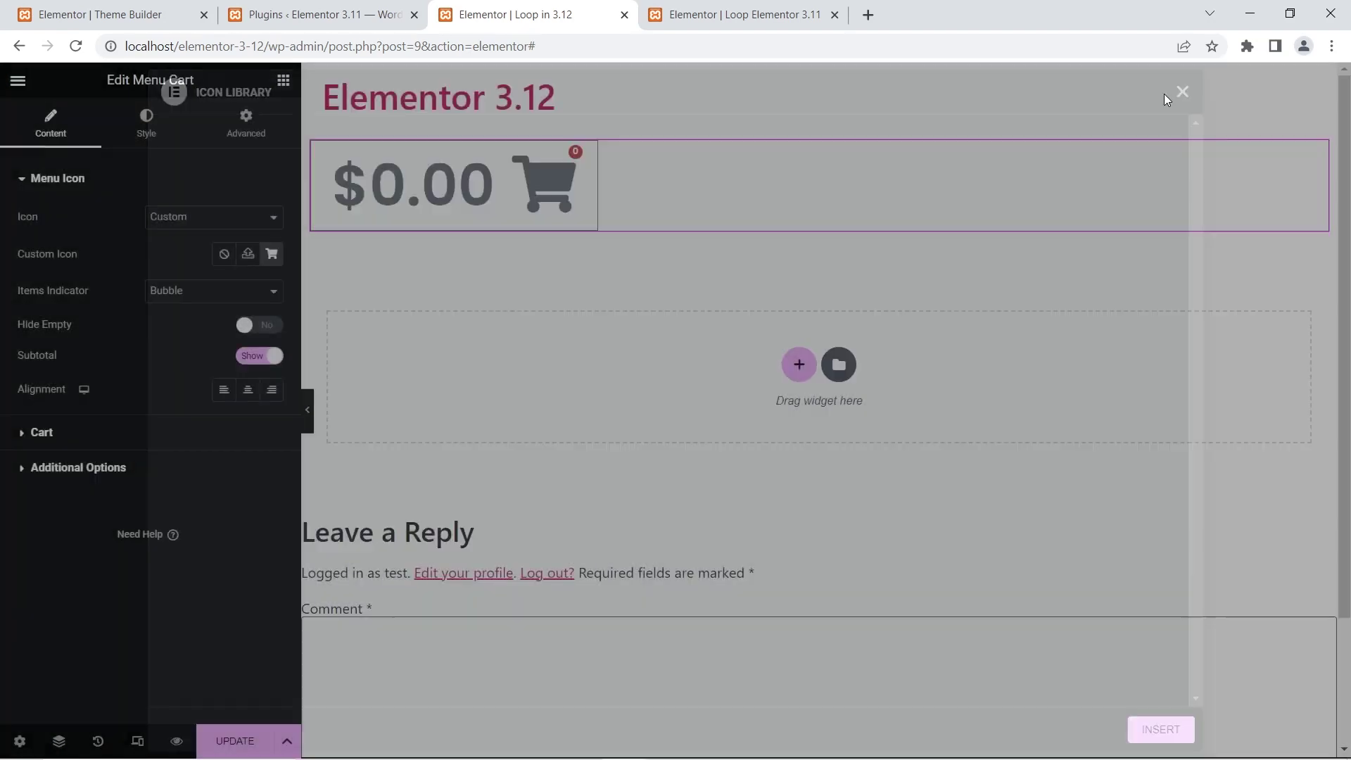
click(247, 255)
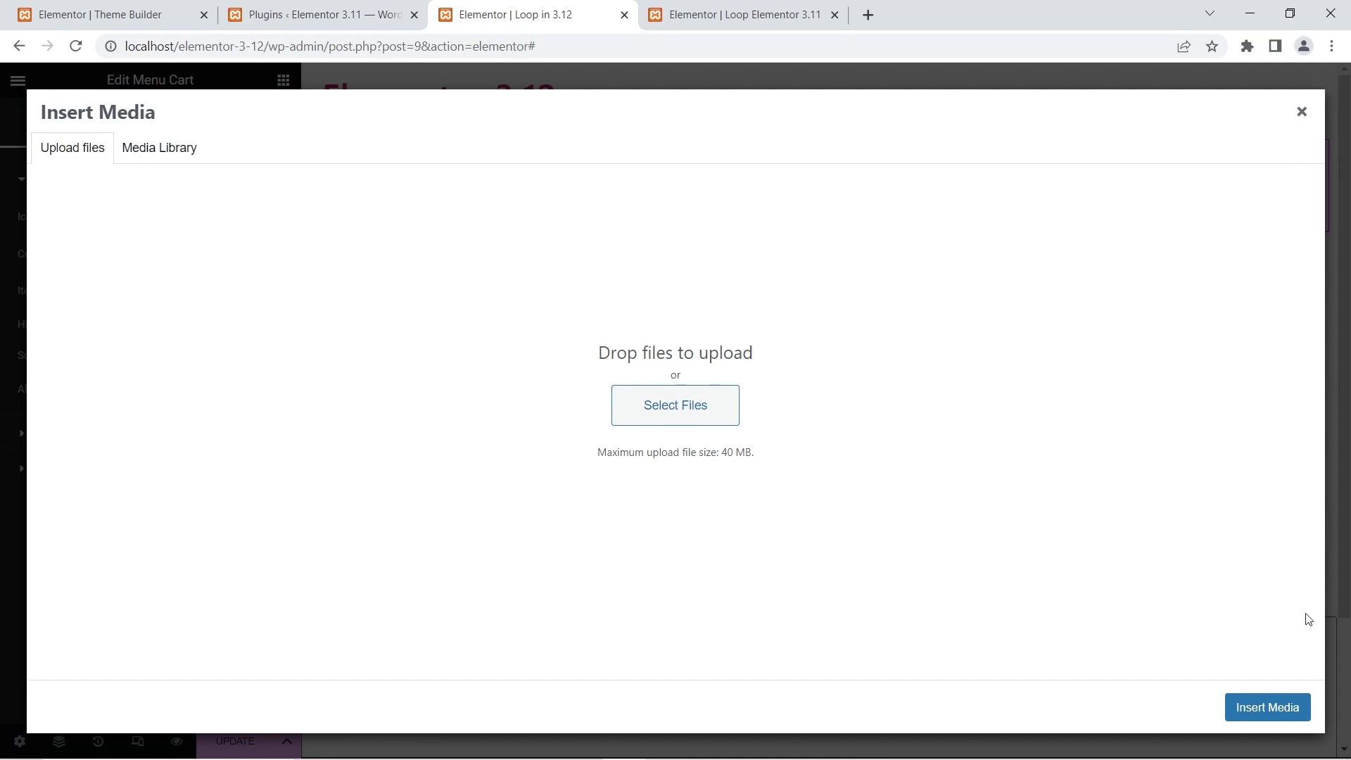
click(1302, 114)
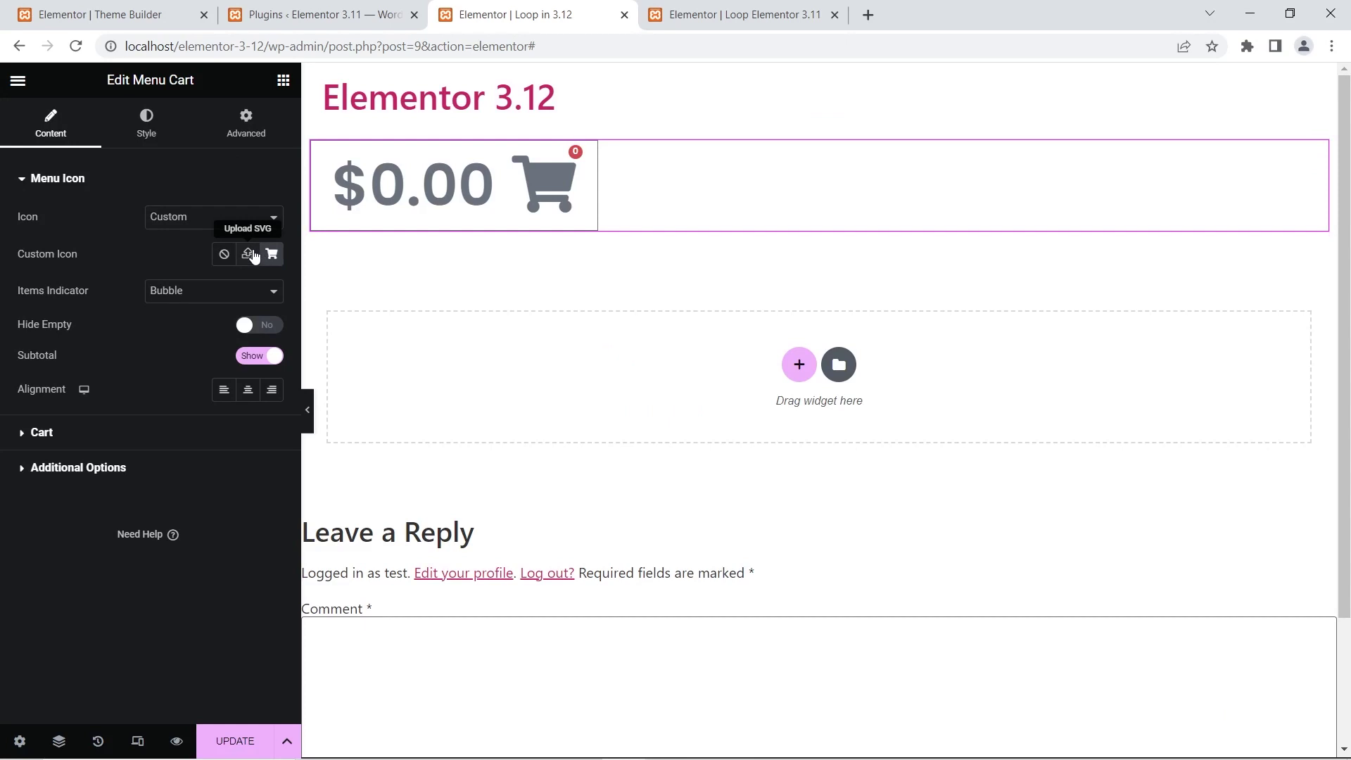
Compare the Menu Cart's Close Cart icon settings between the 3.12 and 3.11 pages.
click(34, 435)
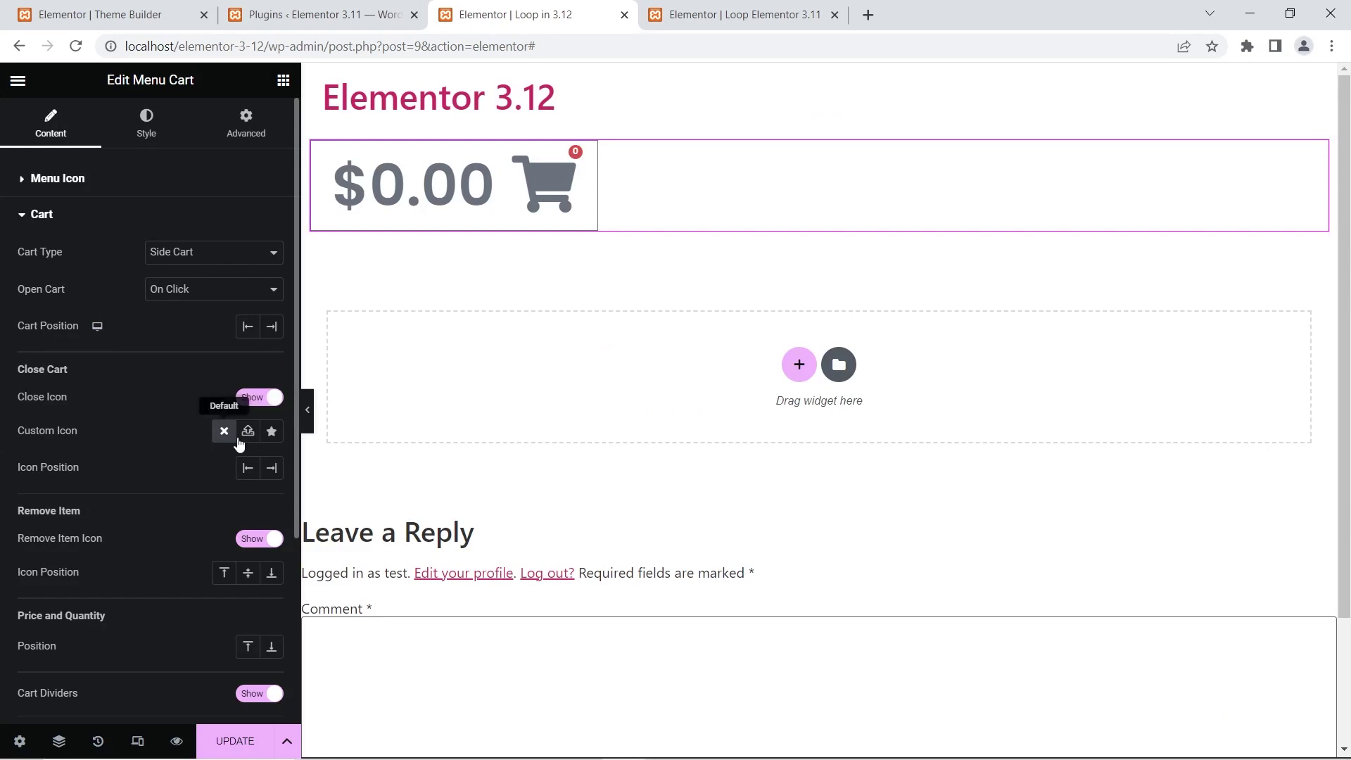
click(689, 15)
scroll(106, 404, down, 2)
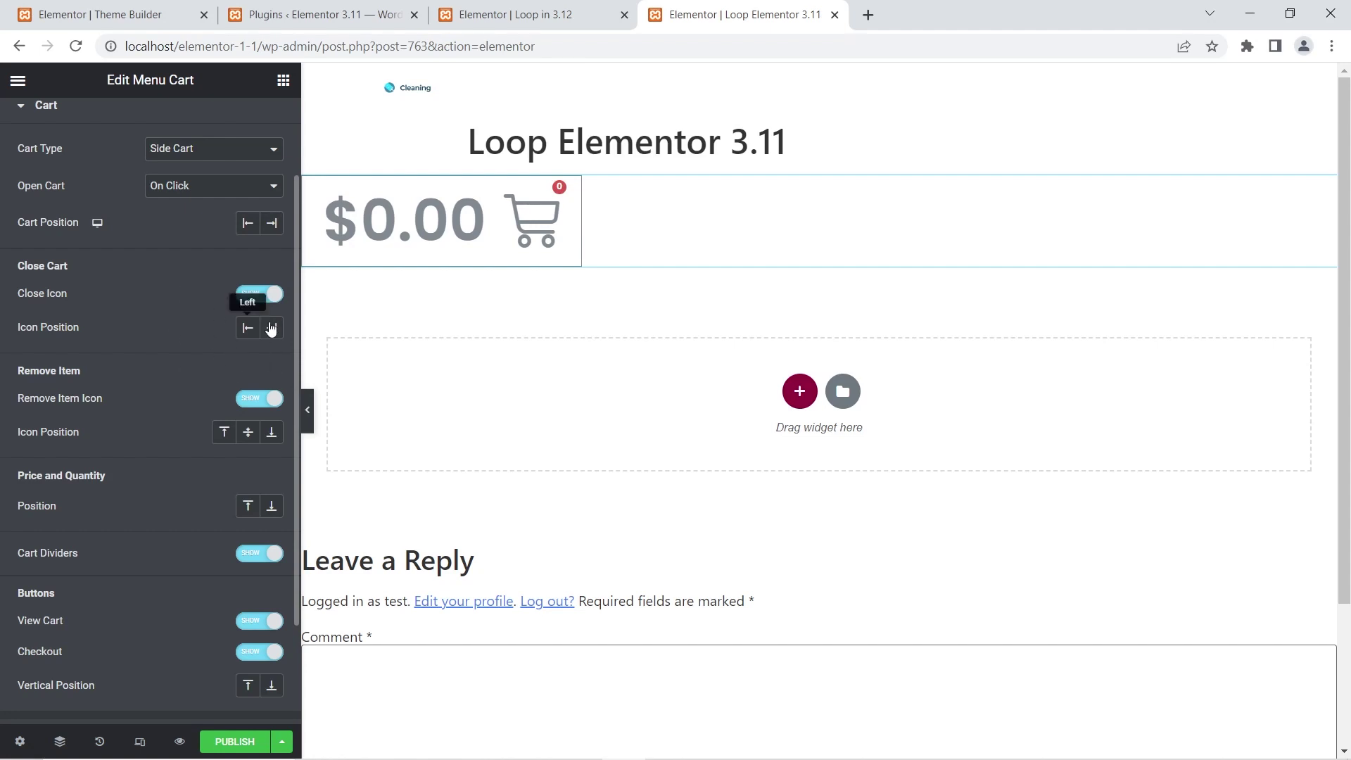
click(506, 14)
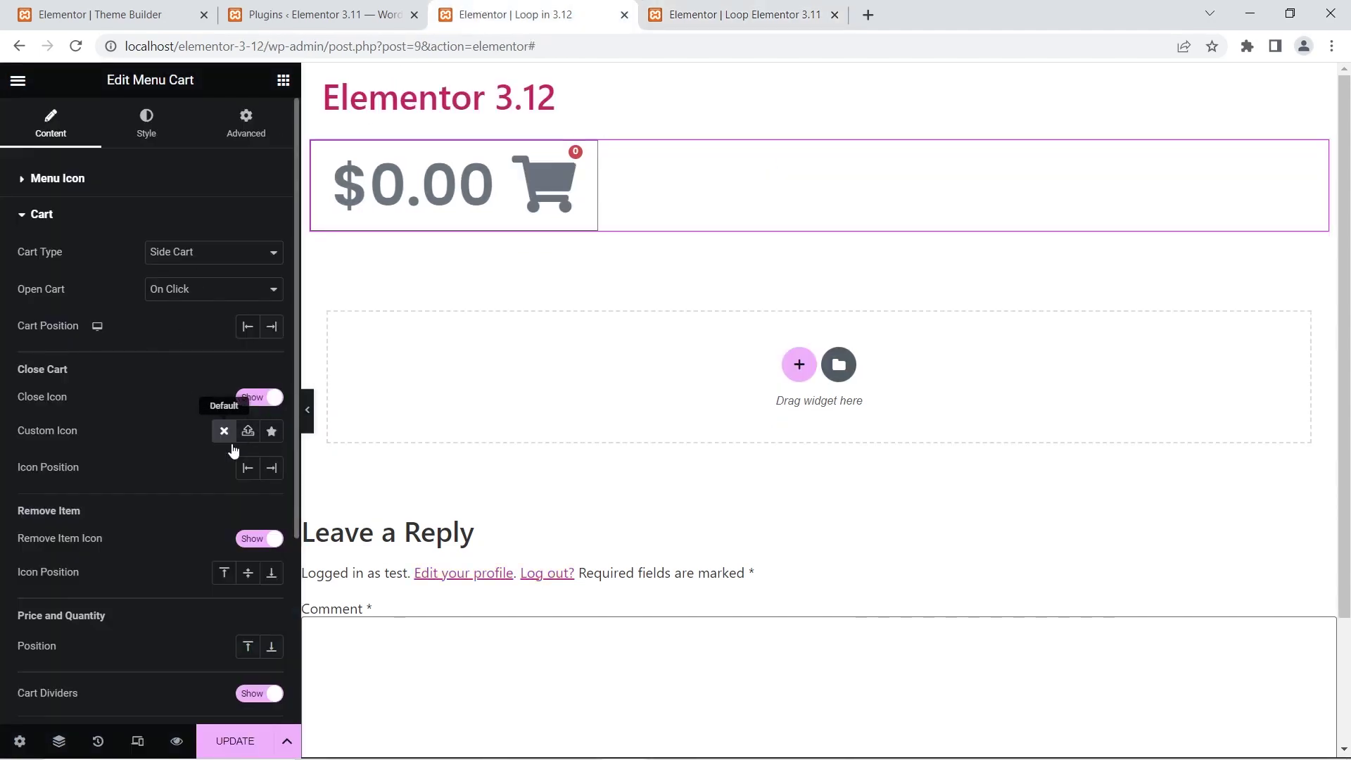